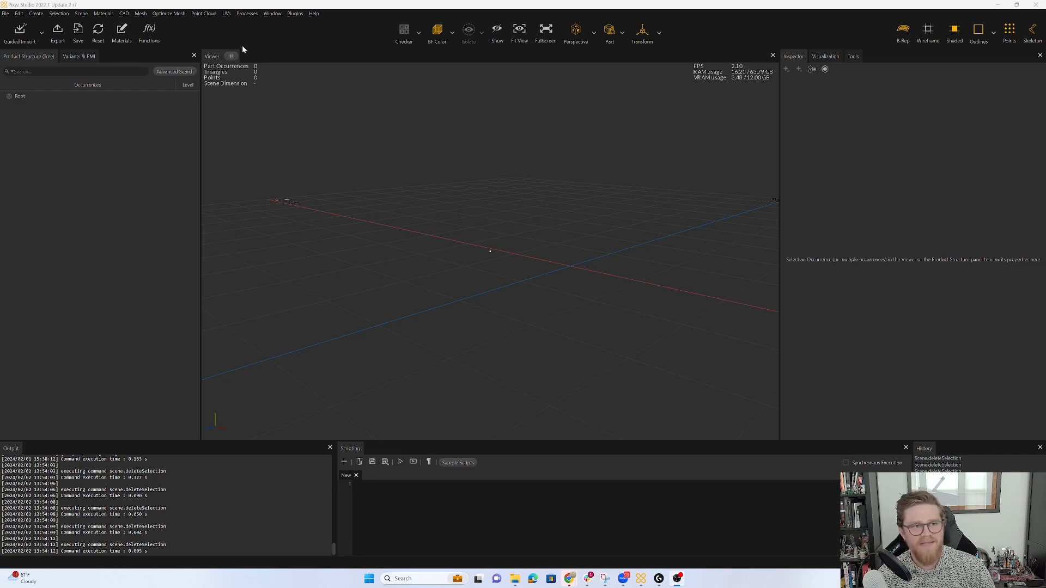
# Step: Switch to Chrome and review the latest product versions on the Pixyz download page
pyautogui.moveTo(569, 578)
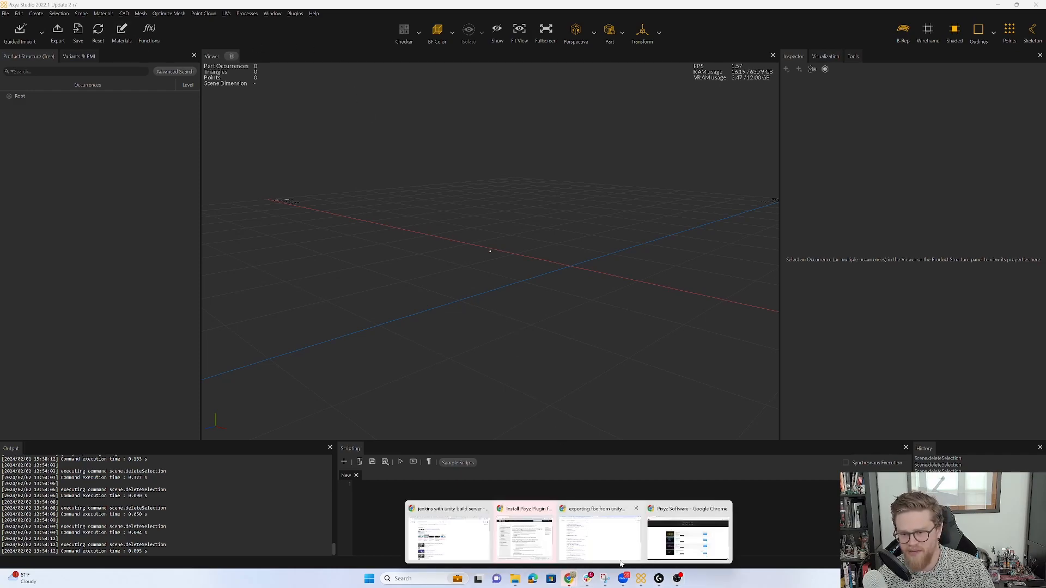
pyautogui.click(688, 531)
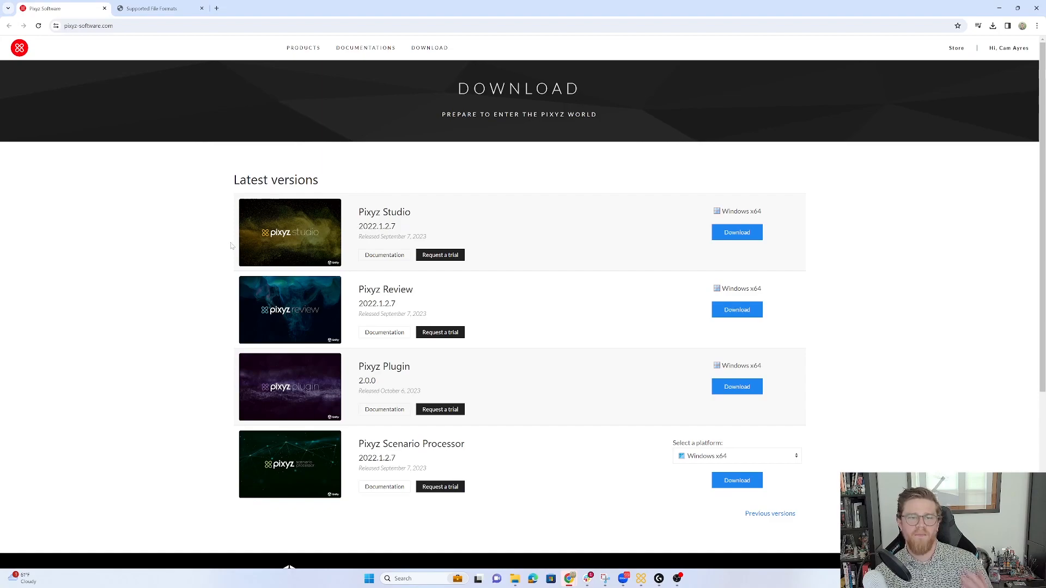
pyautogui.scroll(-1, 228, 247)
pyautogui.scroll(1, 229, 248)
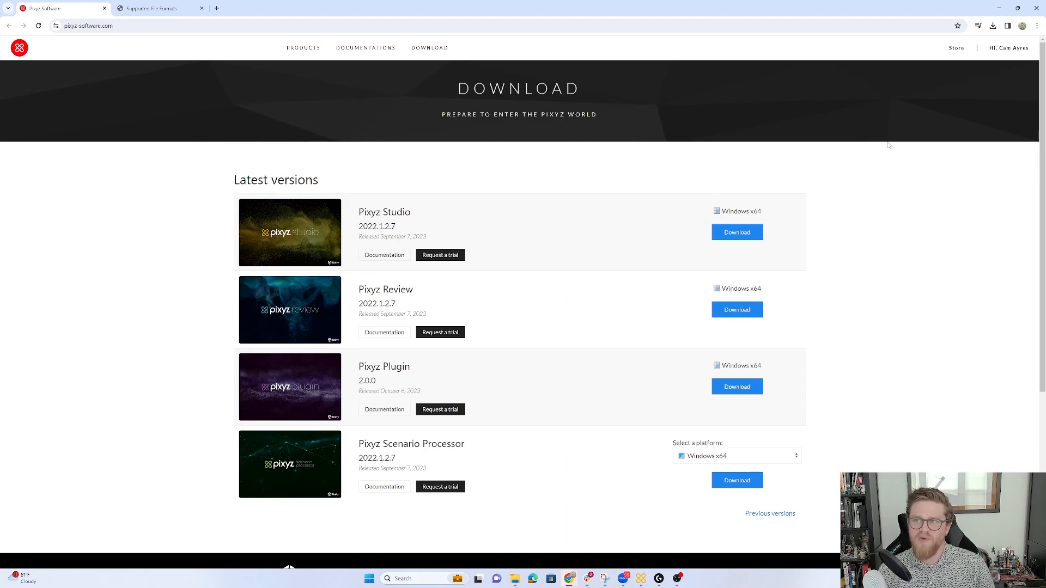
pyautogui.click(999, 9)
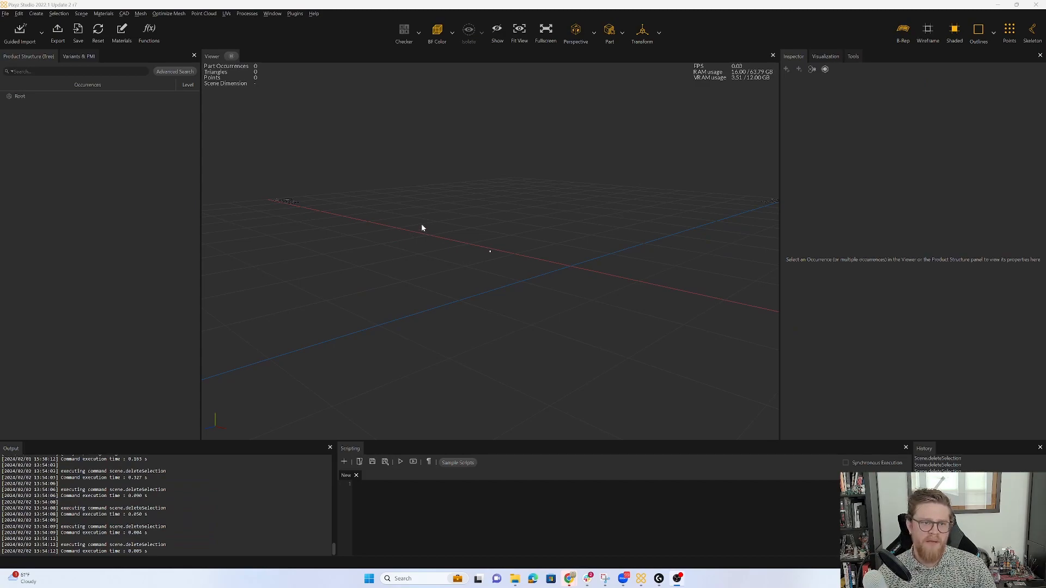
# Step: Switch to Chrome and examine the import and export tables on the Pixyz Studio Supported File Formats documentation page
pyautogui.hotkey('alt', 'Tab')
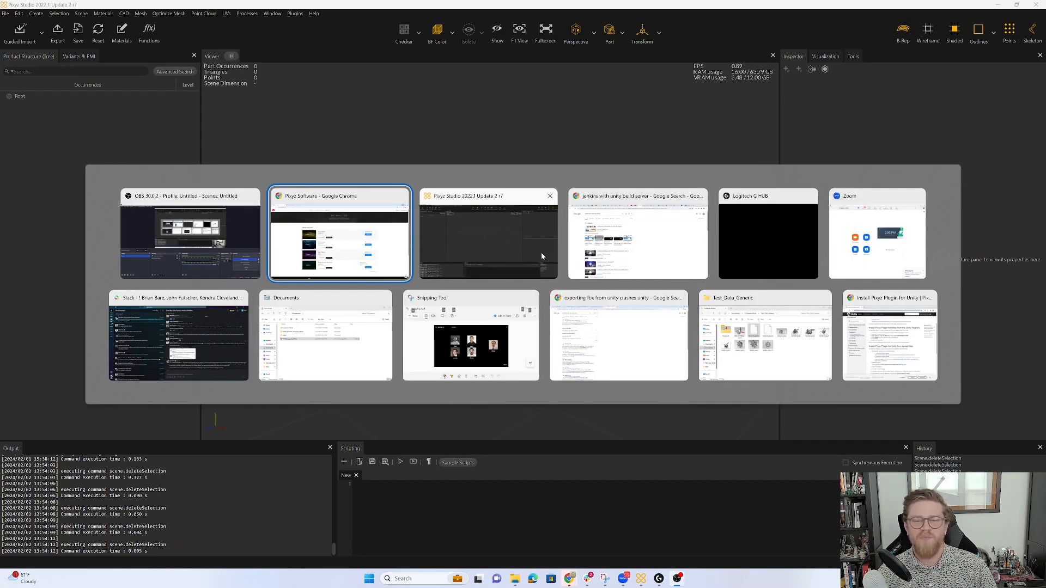
pyautogui.hotkey('ctrl', 'Tab')
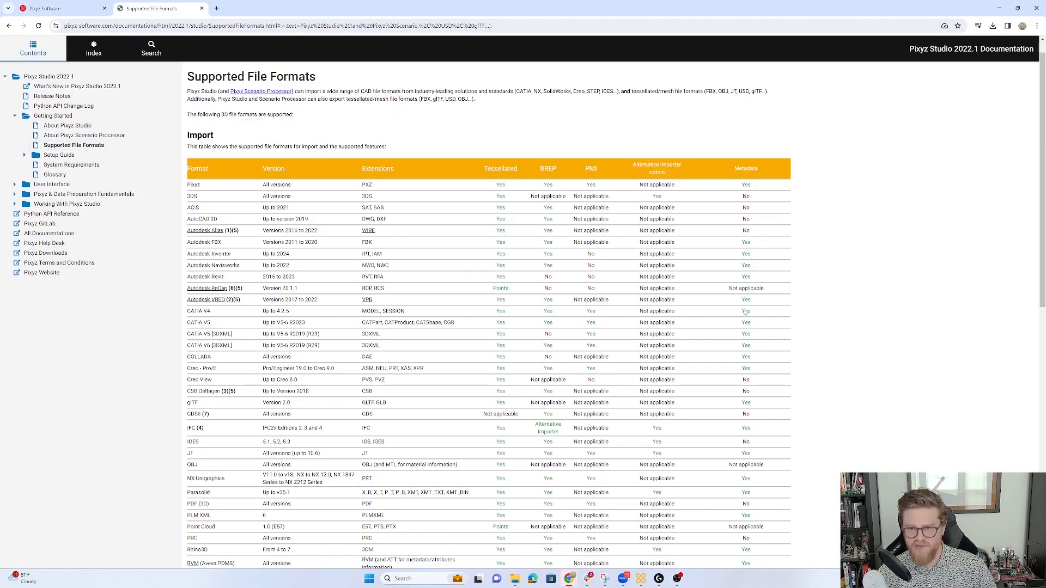
pyautogui.scroll(-3, 874, 294)
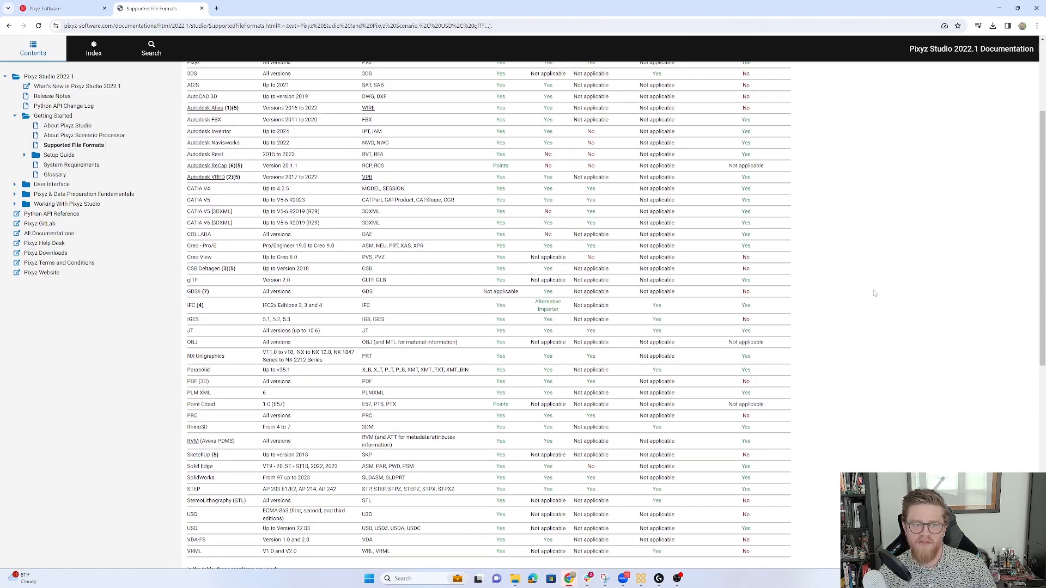
pyautogui.scroll(-3, 603, 261)
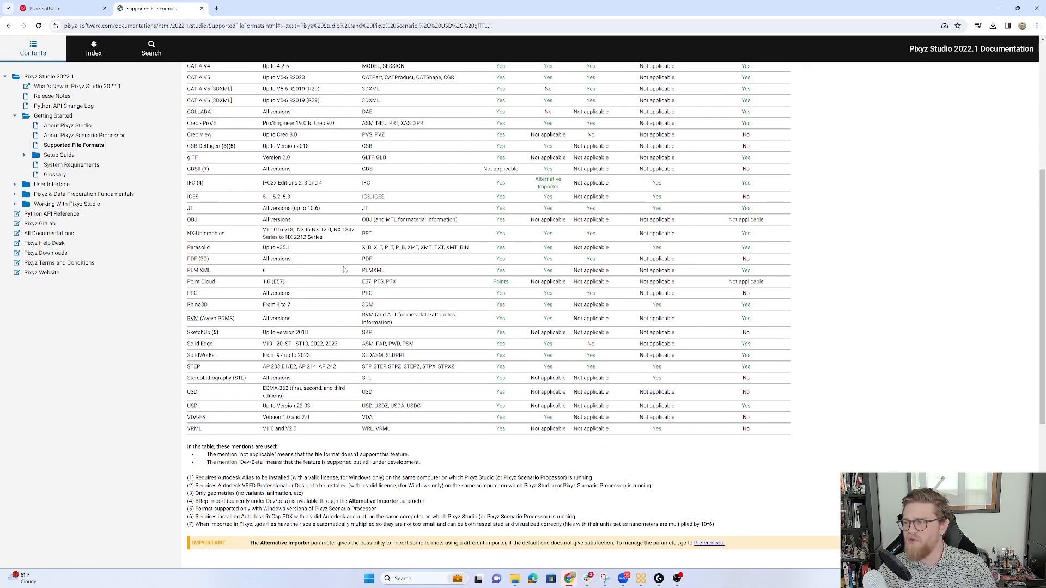
pyautogui.scroll(1, 344, 269)
pyautogui.scroll(3, 353, 278)
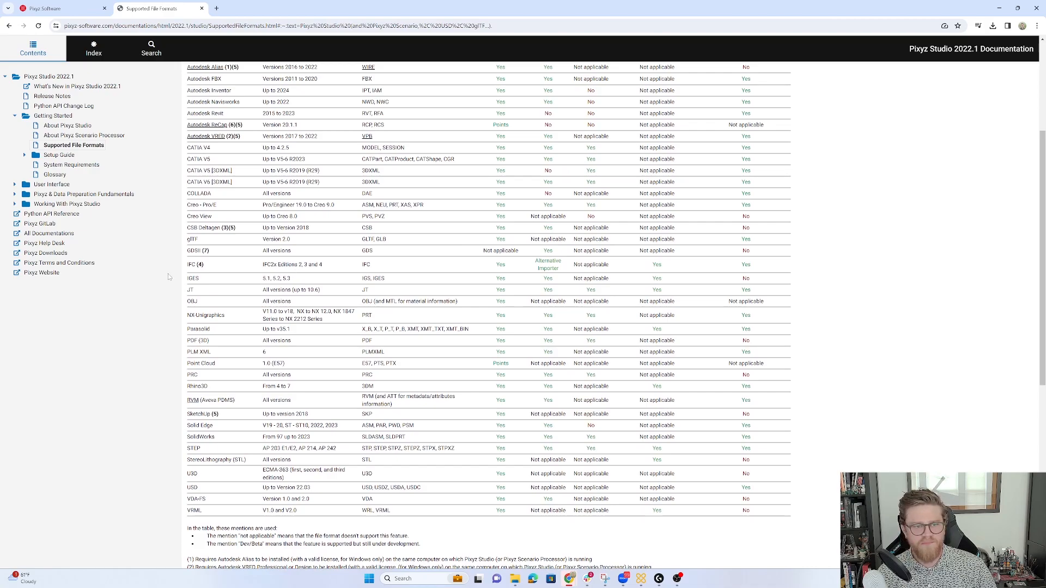
pyautogui.scroll(1, 240, 240)
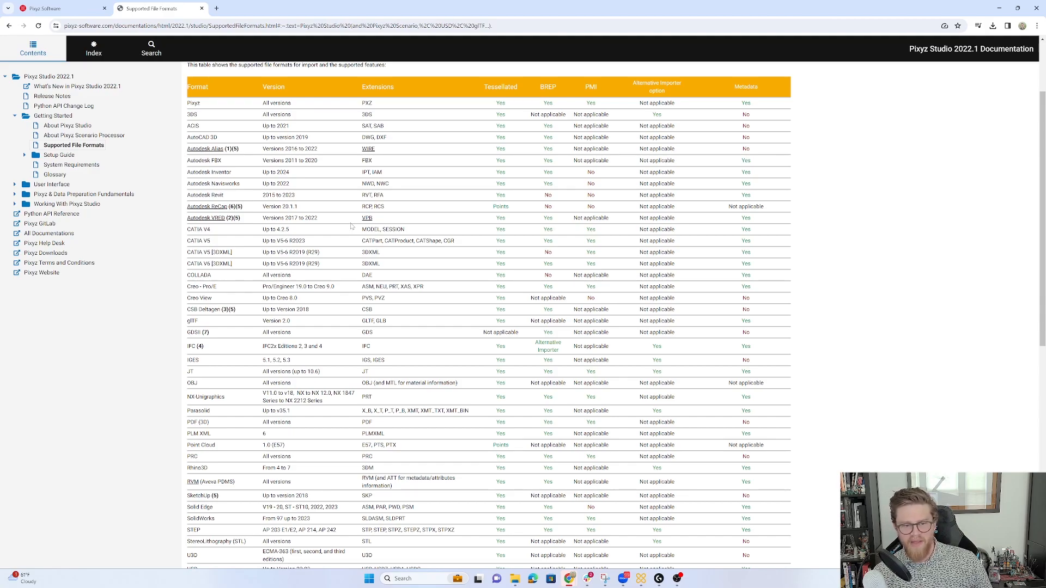
pyautogui.scroll(-3, 354, 227)
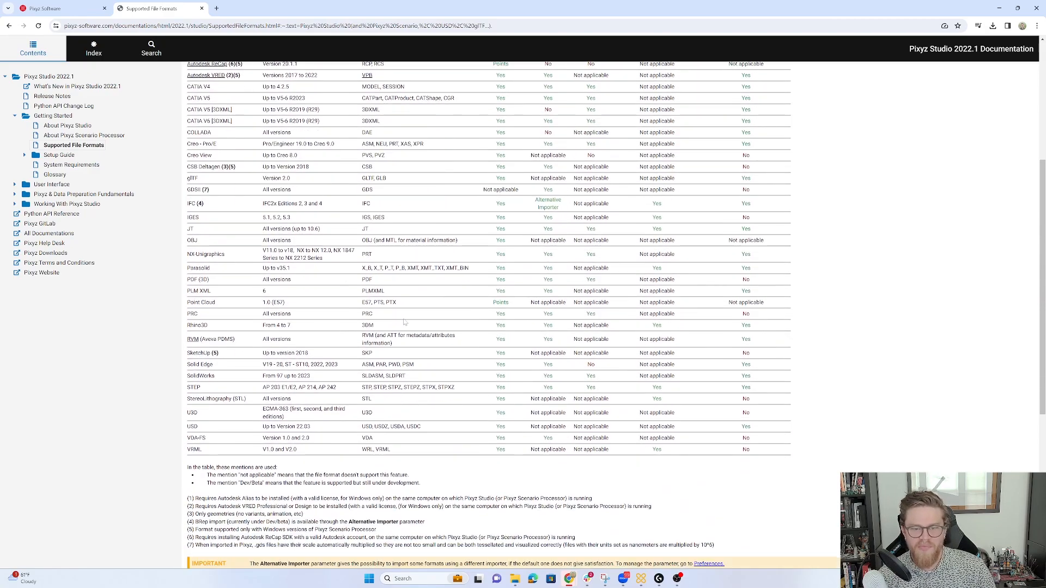
pyautogui.scroll(6, 450, 310)
pyautogui.scroll(-3, 519, 319)
pyautogui.scroll(-8, 518, 320)
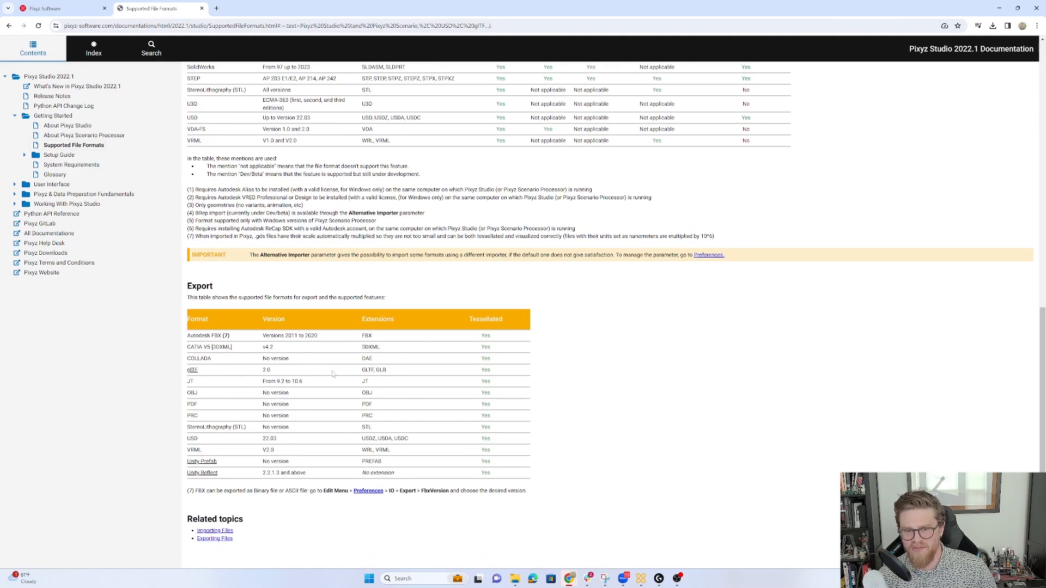
pyautogui.scroll(4, 627, 390)
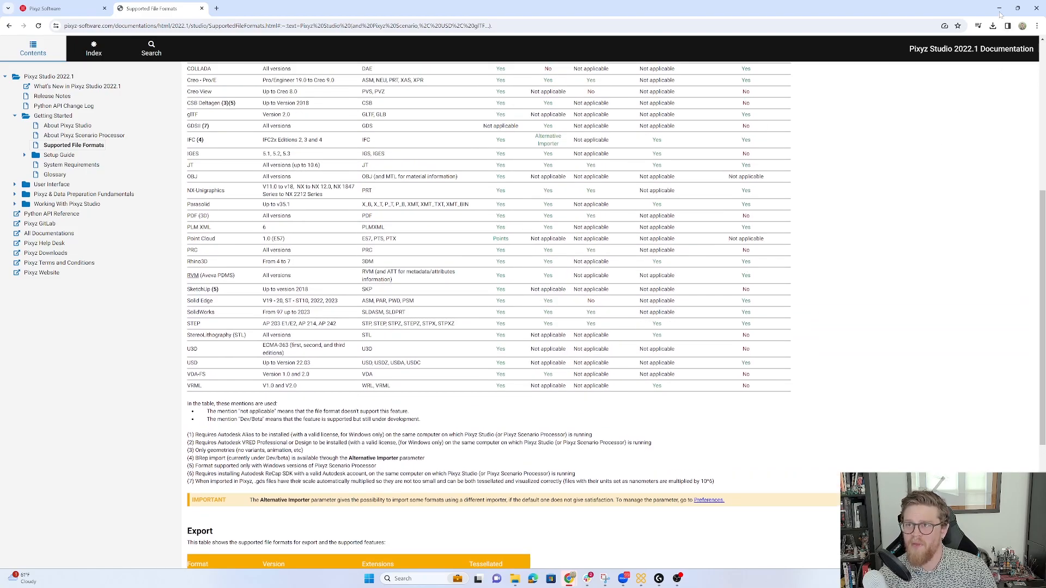
pyautogui.click(999, 9)
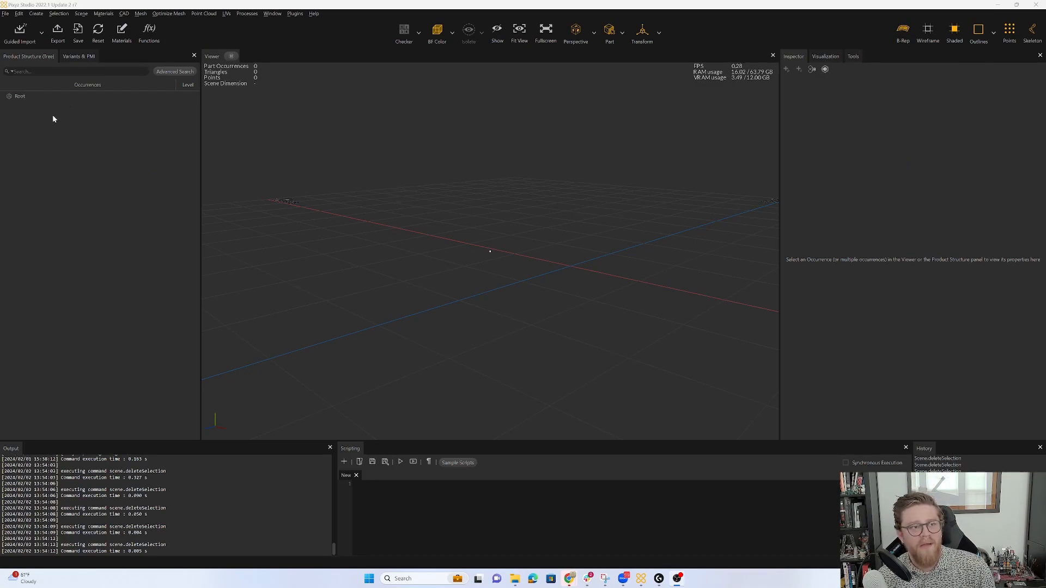
pyautogui.click(20, 32)
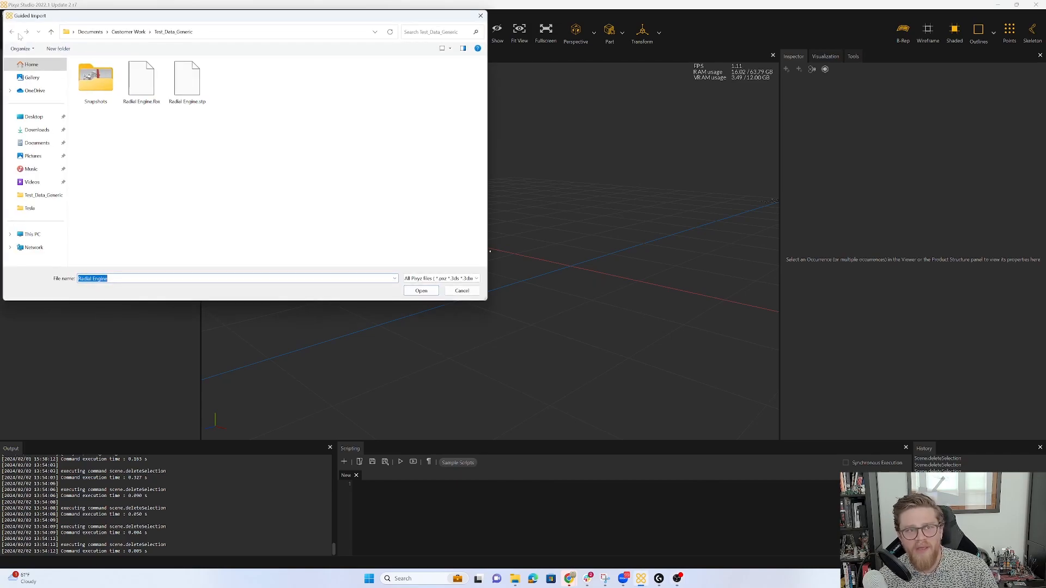
pyautogui.click(188, 81)
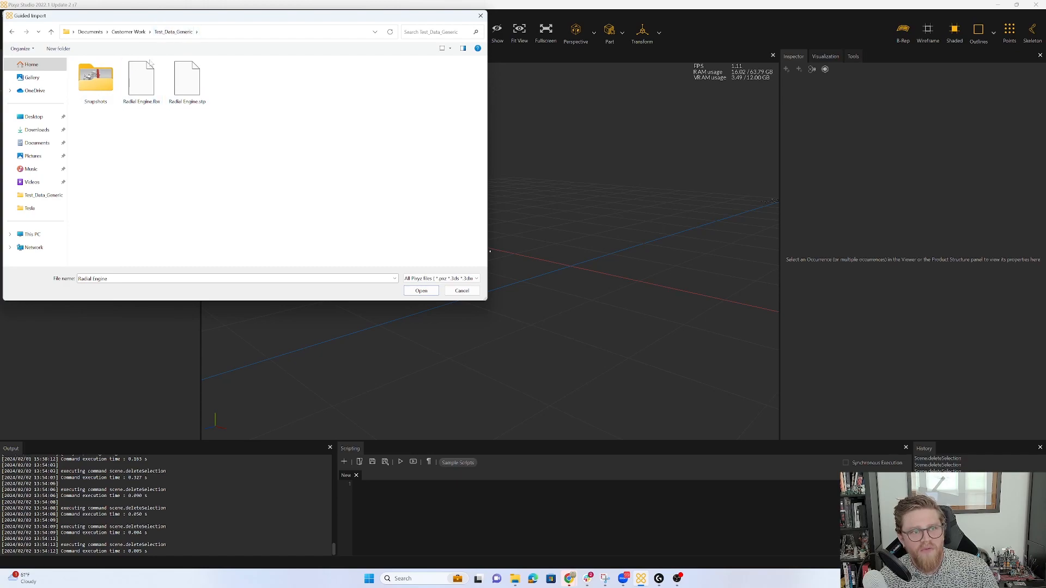
pyautogui.click(190, 83)
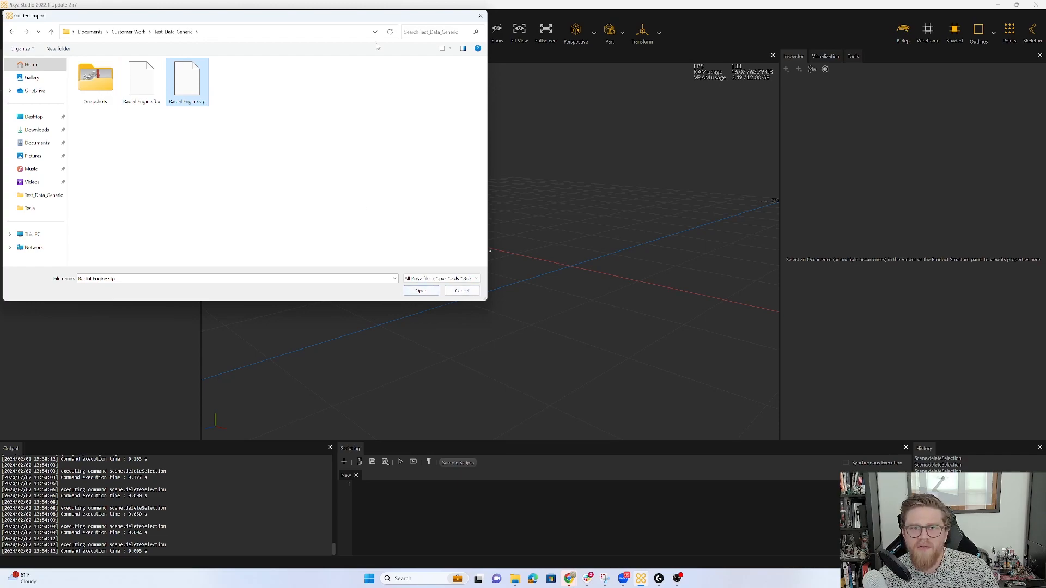
pyautogui.moveTo(393, 20); pyautogui.dragTo(581, 82)
pyautogui.click(648, 353)
# Step: Import Radial Engine.stp from the Test_Data_Generic folder using Raw Import
pyautogui.click(42, 33)
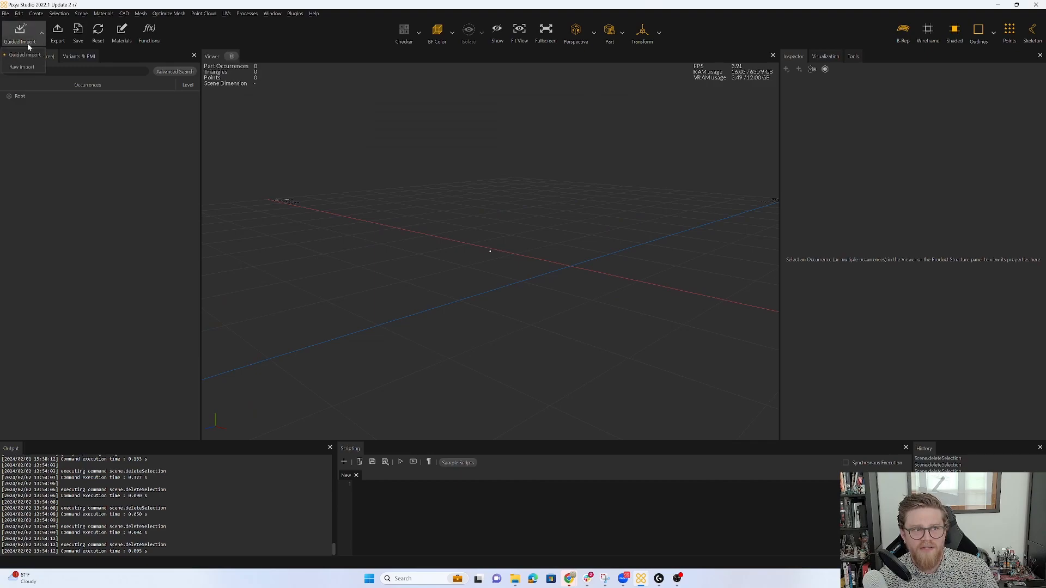
pyautogui.click(22, 67)
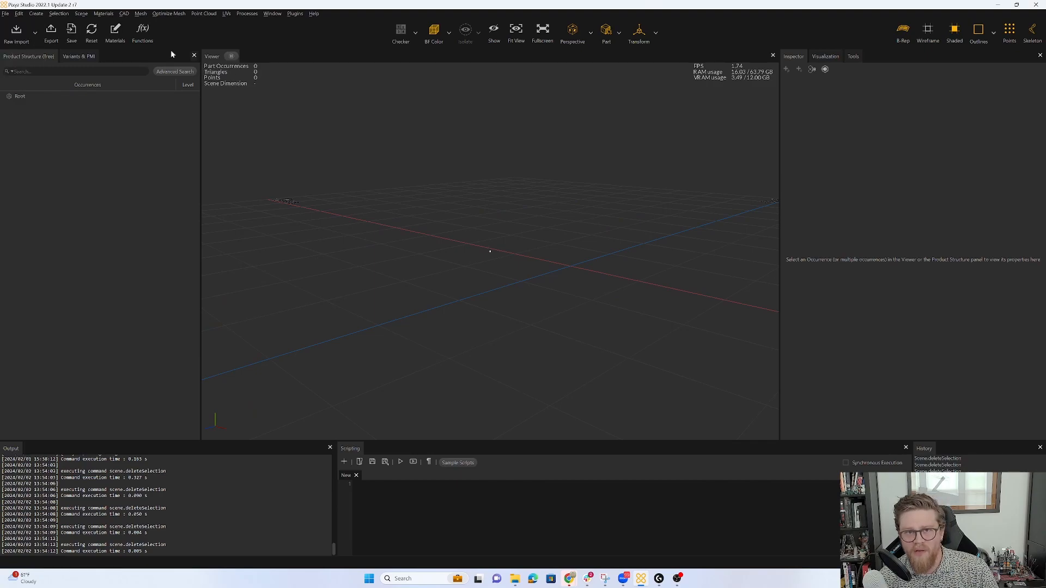
pyautogui.click(16, 32)
pyautogui.click(375, 143)
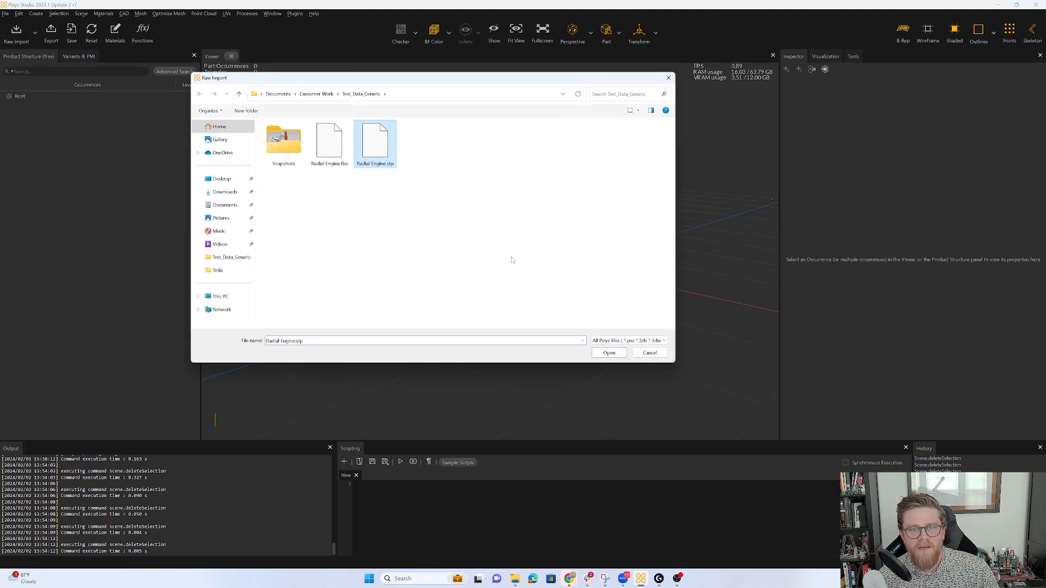
pyautogui.click(610, 353)
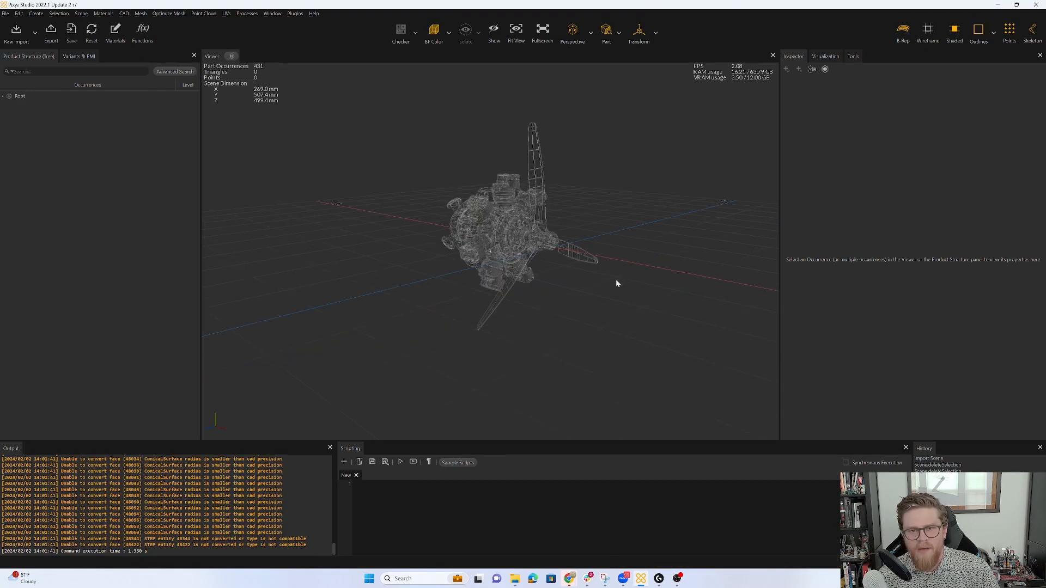
# Step: Inspect the imported engine by switching its B-Rep display off and back on in the viewer
pyautogui.moveTo(597, 288); pyautogui.dragTo(567, 291)
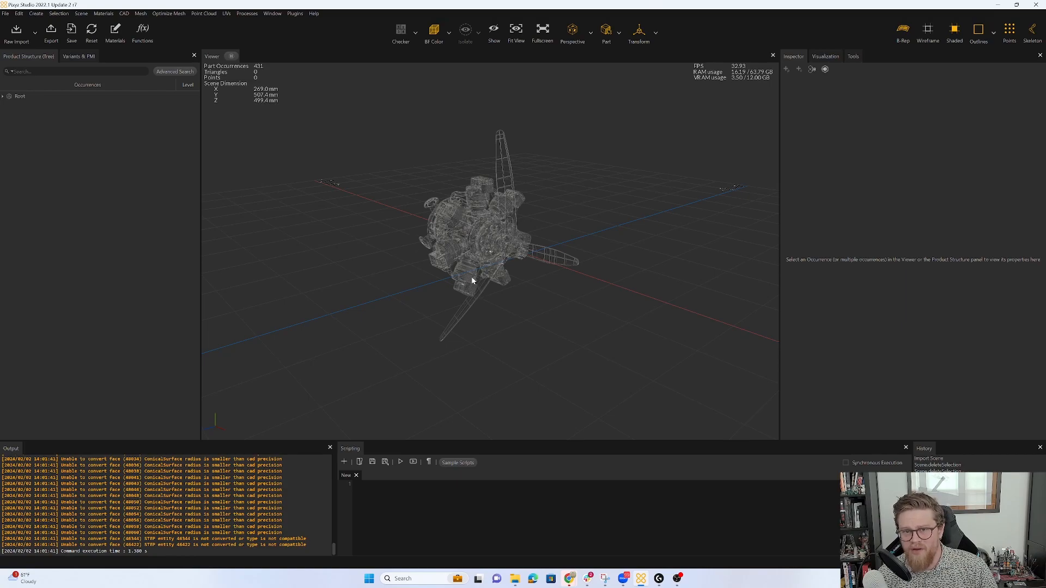
pyautogui.click(901, 34)
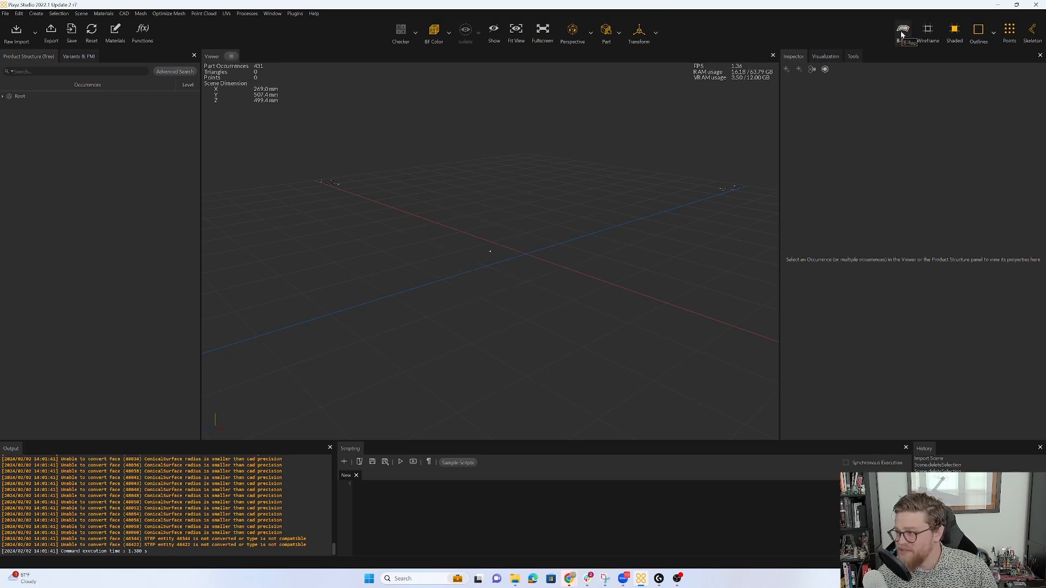
pyautogui.click(901, 34)
pyautogui.scroll(5, 570, 204)
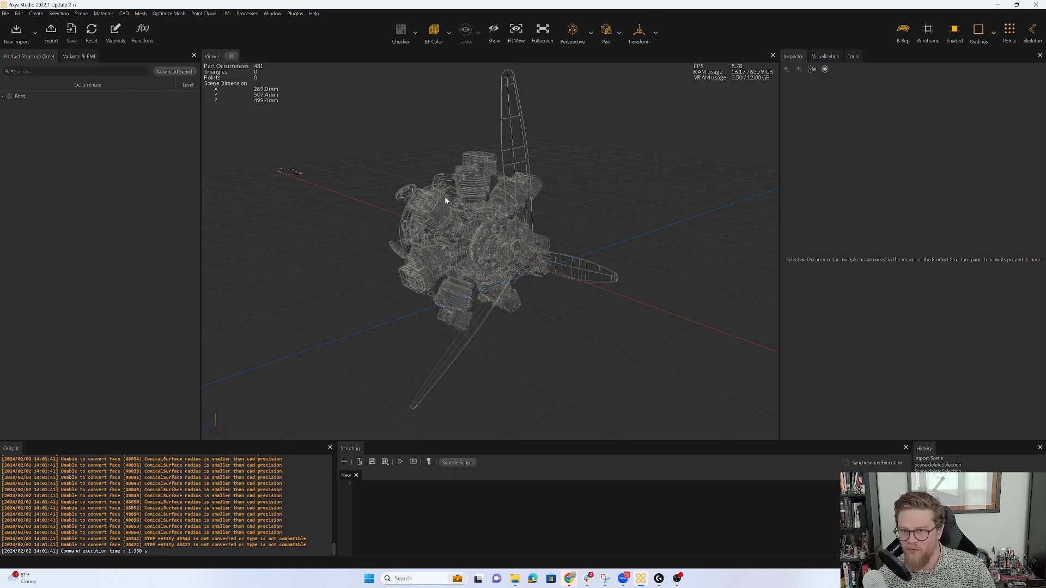
# Step: Run Repair CAD on the Root occurrence with a tolerance of 0.1 mm
pyautogui.click(59, 96)
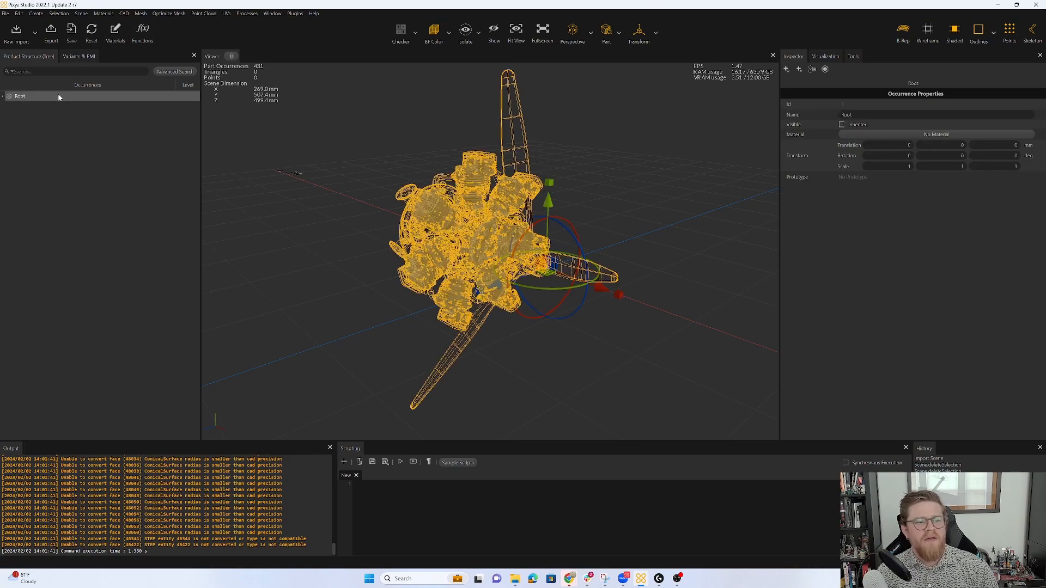
pyautogui.click(124, 13)
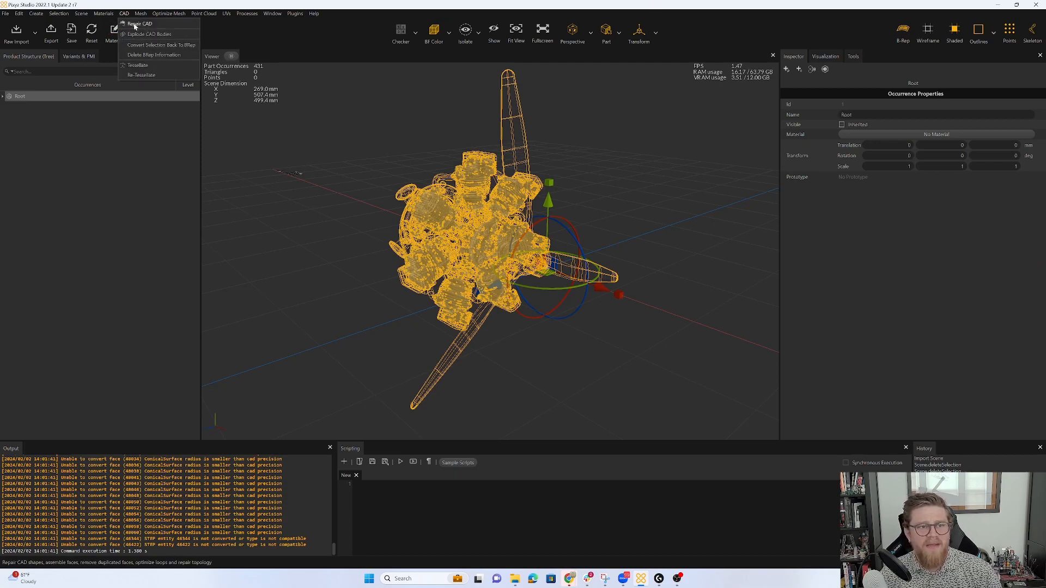
pyautogui.click(138, 24)
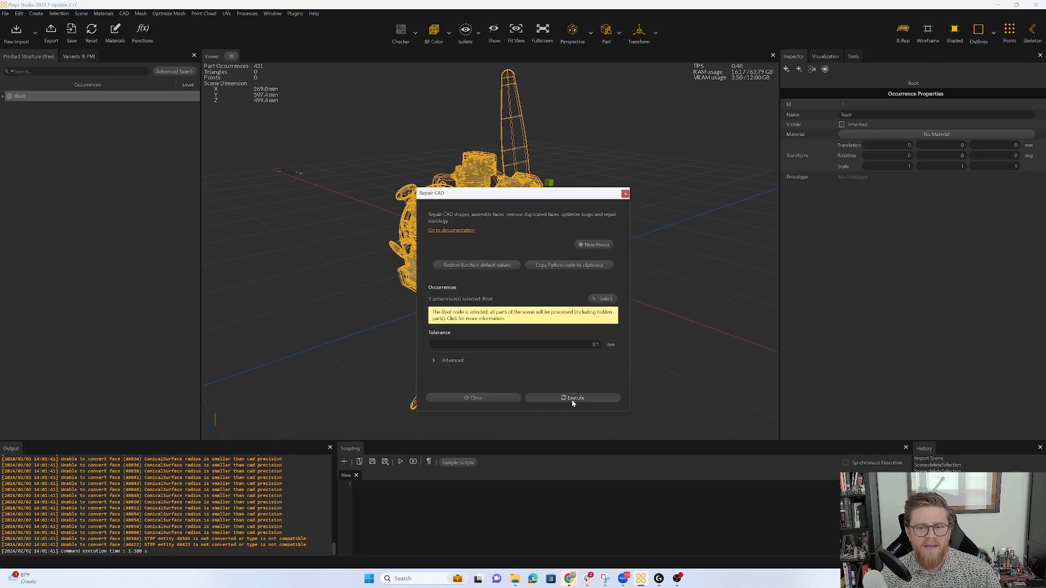
pyautogui.click(573, 399)
# Step: Tessellate the Root occurrence with the Low preset, using a max sag of 1 mm and keeping normals and the B-Rep shape enabled
pyautogui.click(123, 14)
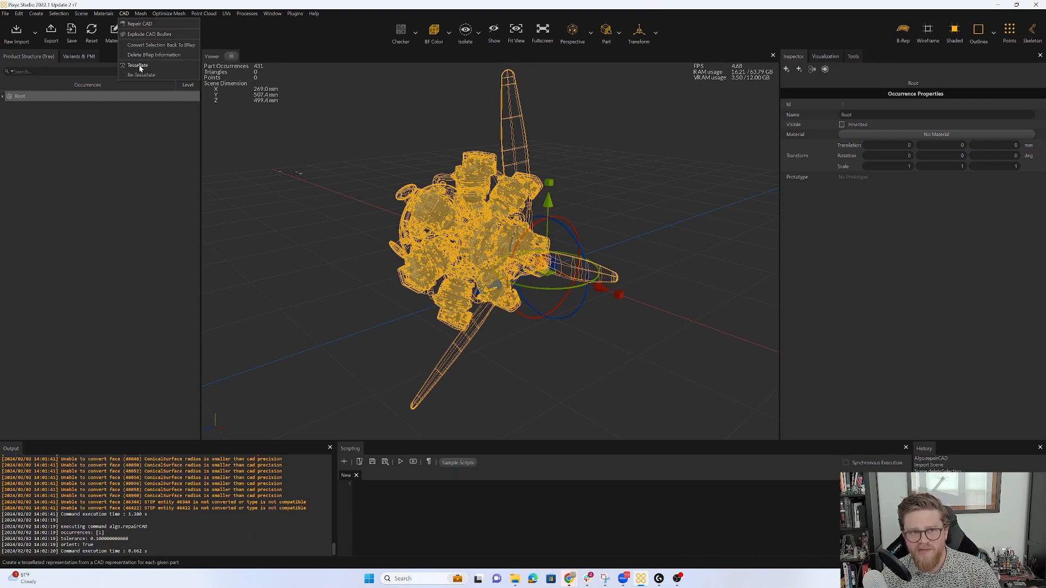
pyautogui.click(138, 66)
pyautogui.moveTo(571, 187); pyautogui.dragTo(840, 153)
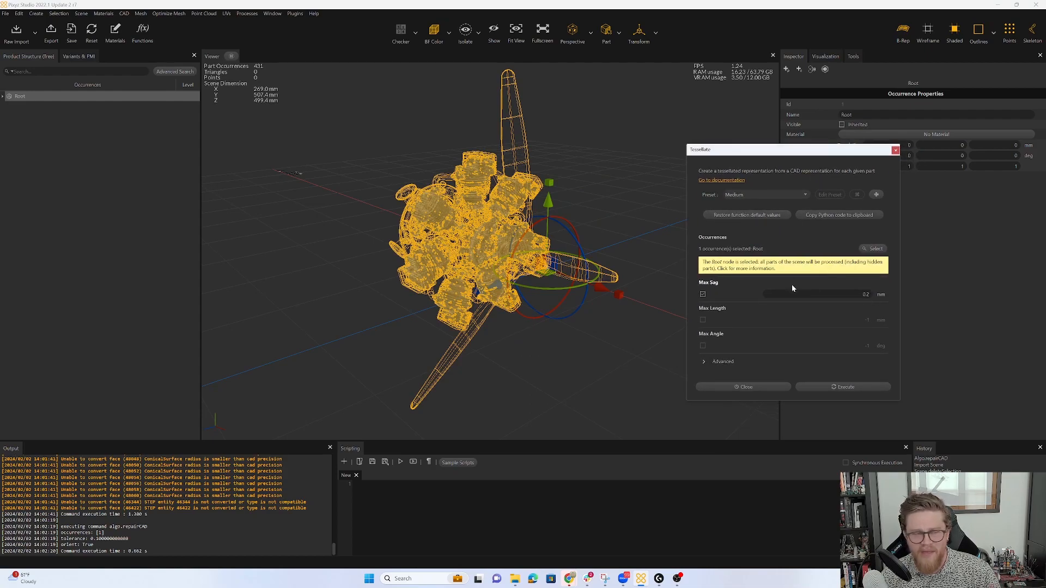
pyautogui.click(723, 361)
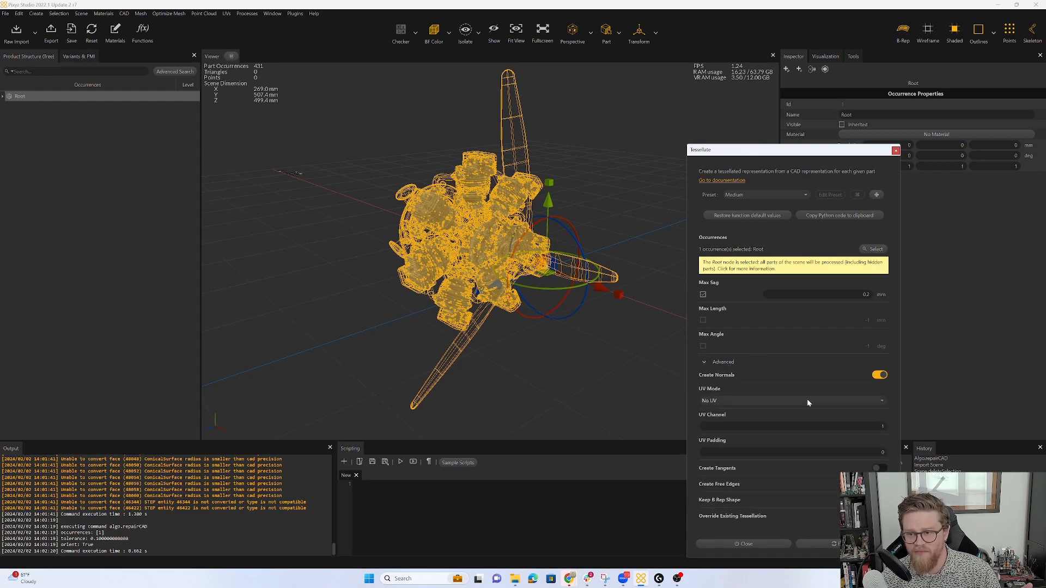
pyautogui.scroll(1, 814, 401)
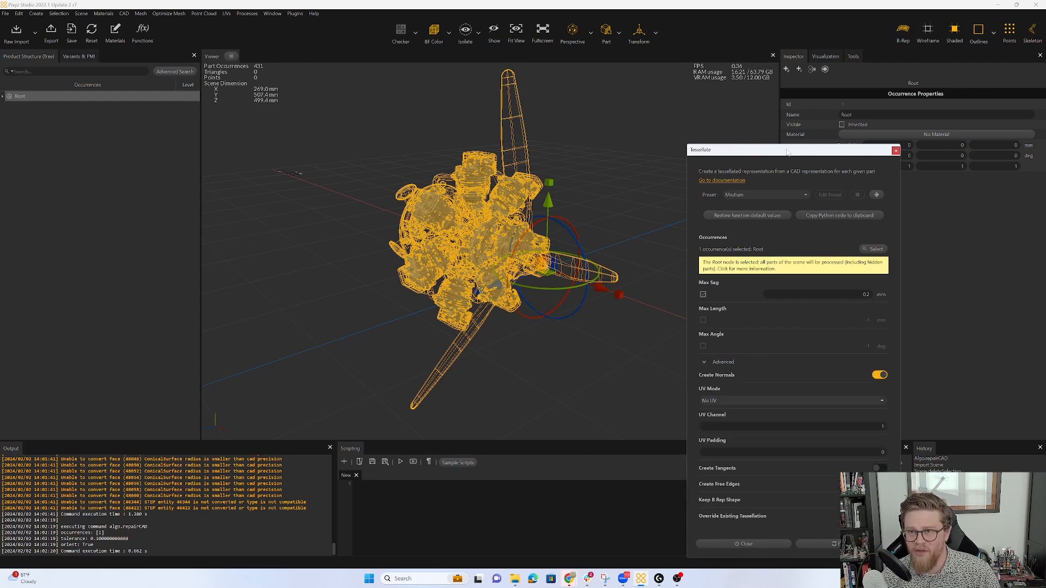
pyautogui.moveTo(802, 155); pyautogui.dragTo(719, 83)
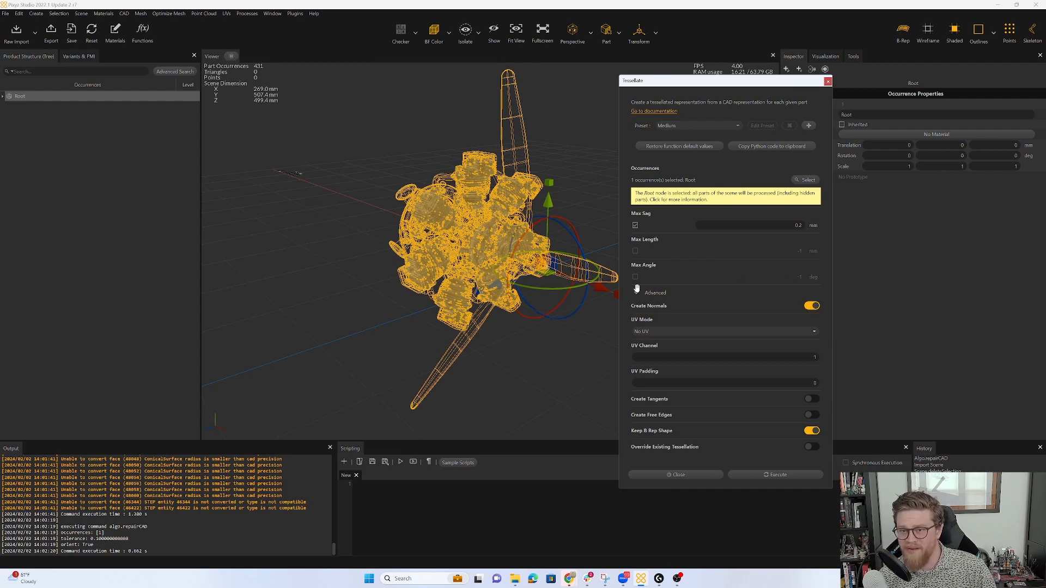
pyautogui.click(719, 125)
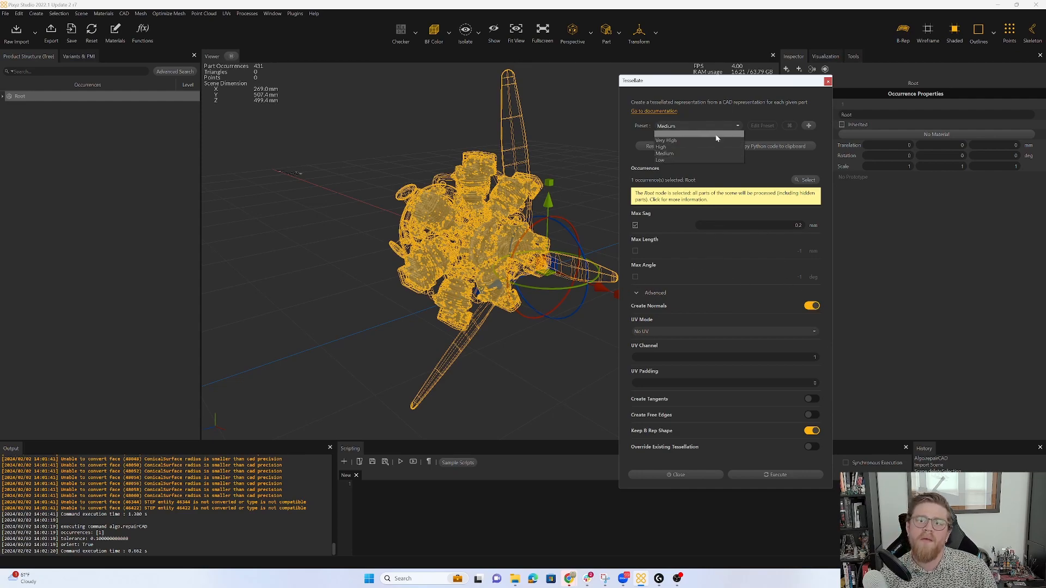
pyautogui.click(694, 162)
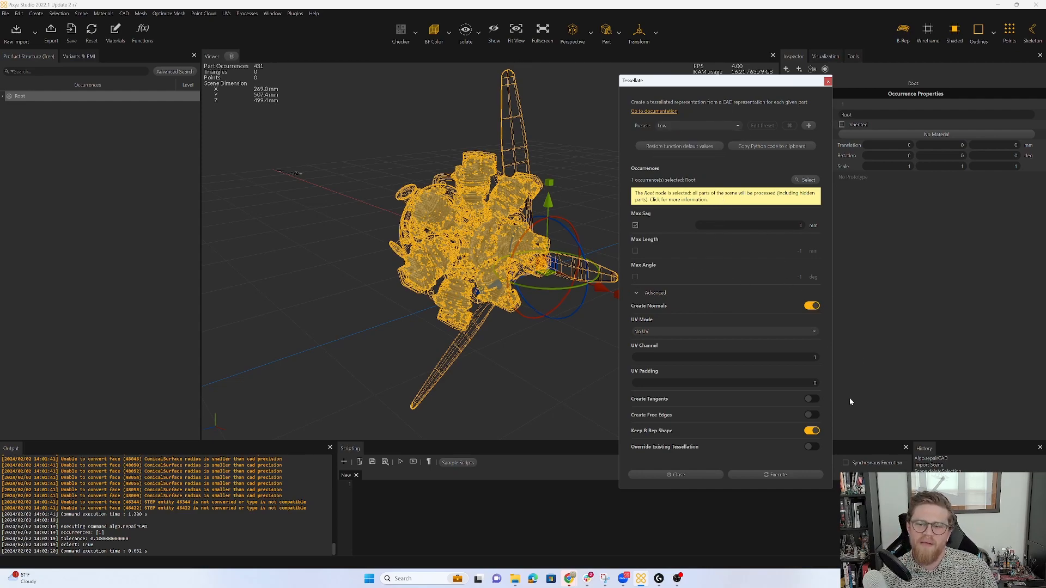
pyautogui.click(778, 475)
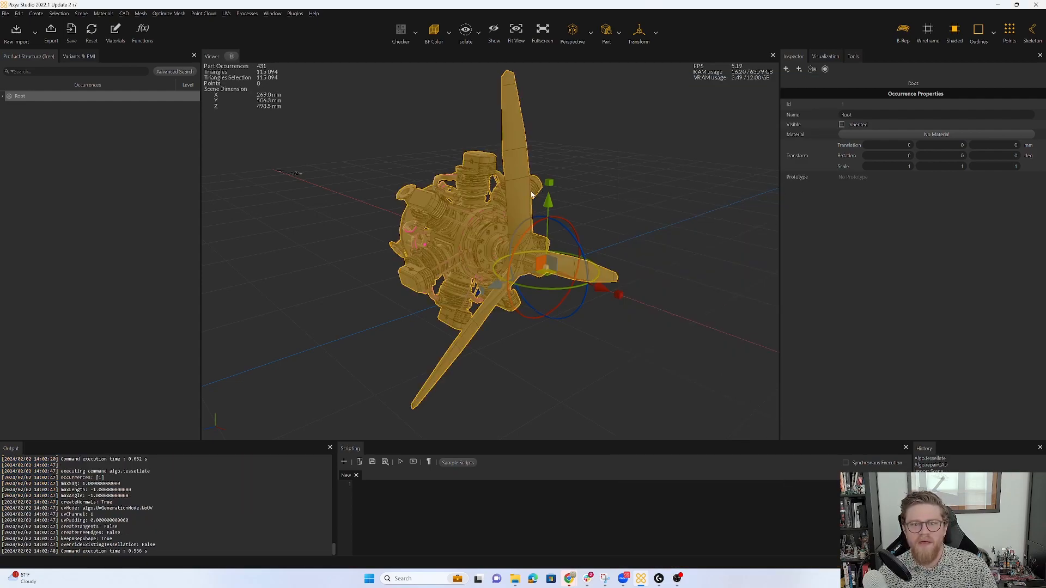
# Step: Select the cover on the upper cylinder and turn on the wireframe display for the engine
pyautogui.scroll(5, 540, 190)
pyautogui.moveTo(517, 176); pyautogui.dragTo(580, 177, button='middle')
pyautogui.click(448, 184)
pyautogui.click(928, 30)
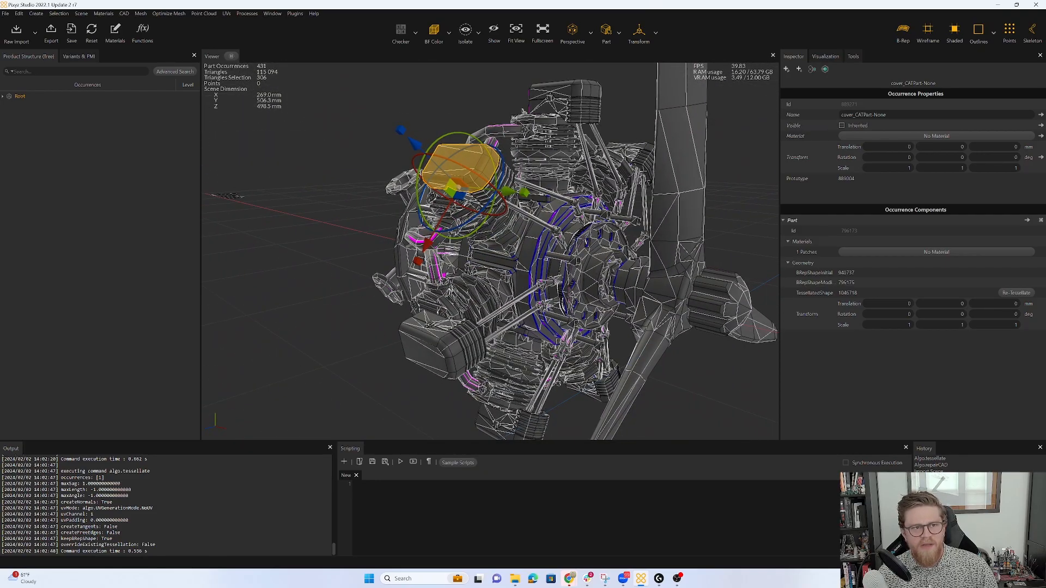
# Step: Re-tessellate the selected cover with the Low preset, keeping max sag at 1 mm and enabling a max length of 1 mm
pyautogui.click(105, 14)
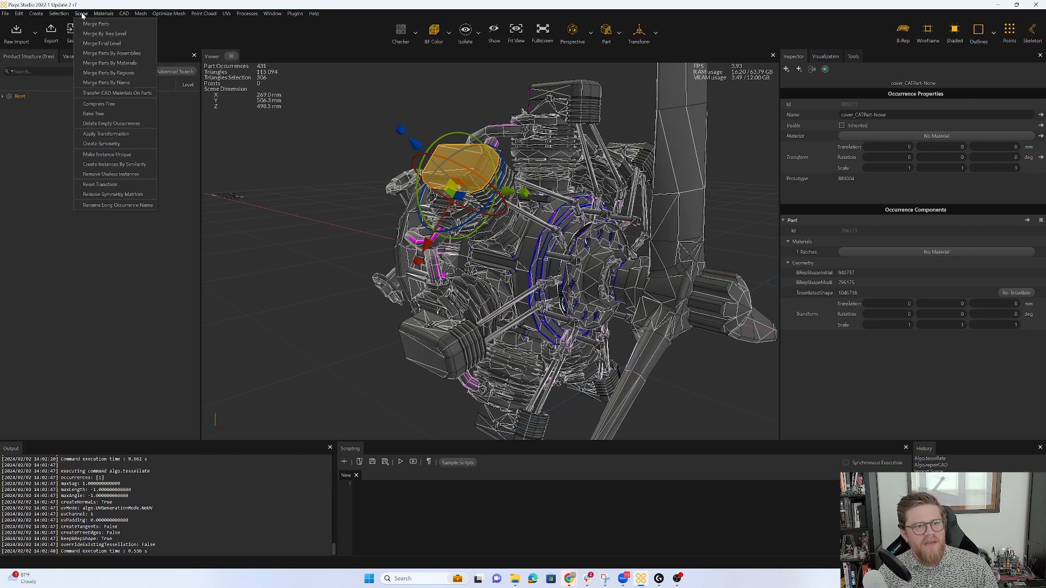
pyautogui.moveTo(65, 15)
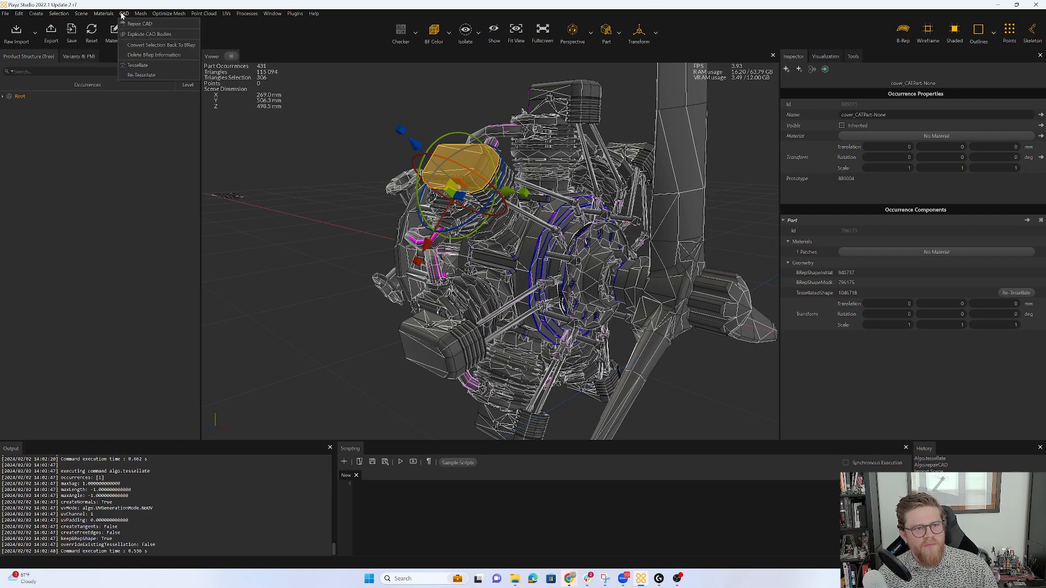
pyautogui.click(138, 69)
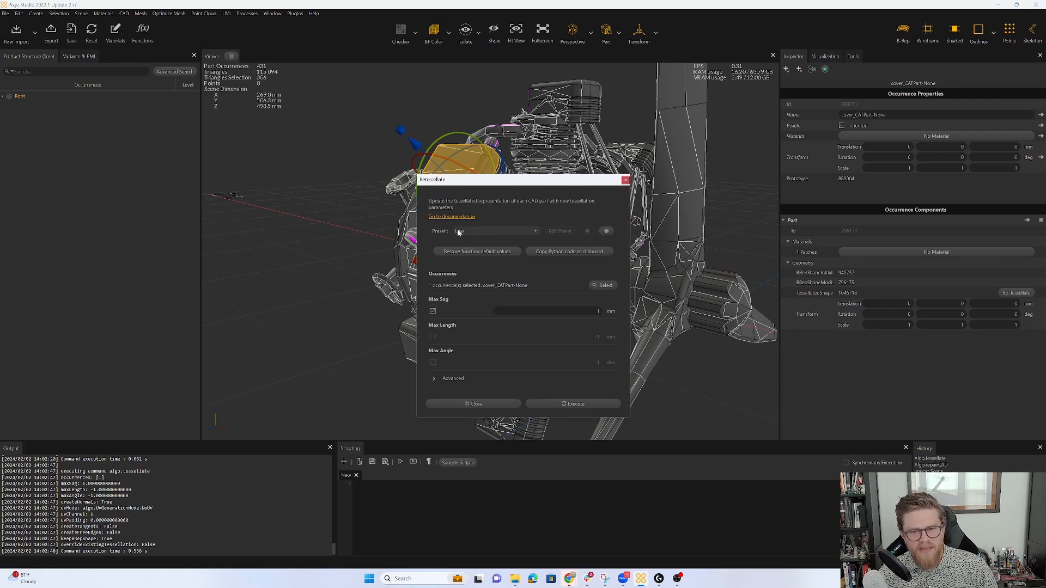
pyautogui.moveTo(518, 180); pyautogui.dragTo(755, 129)
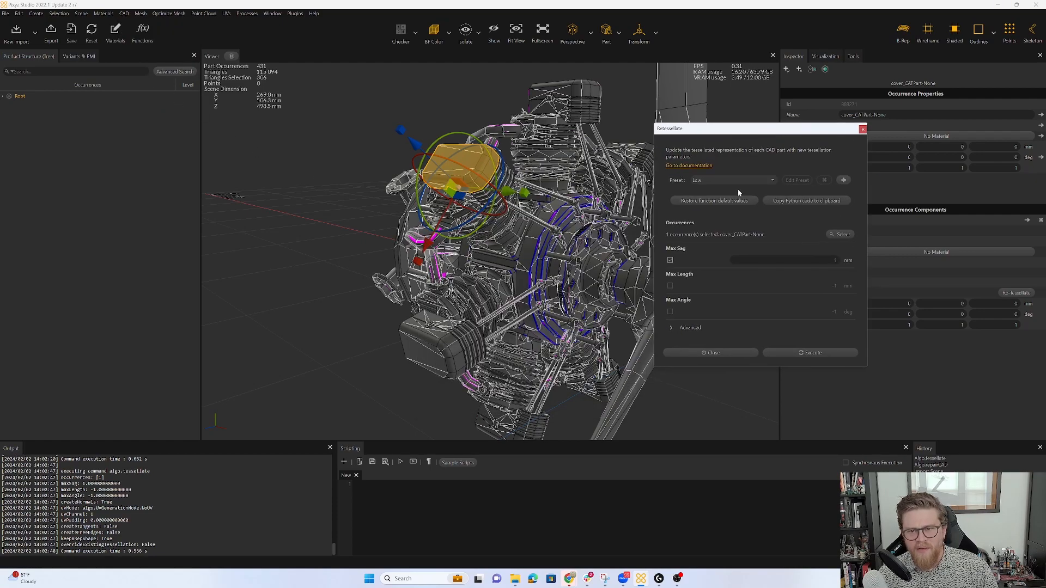
pyautogui.click(671, 286)
pyautogui.moveTo(829, 286); pyautogui.dragTo(847, 289)
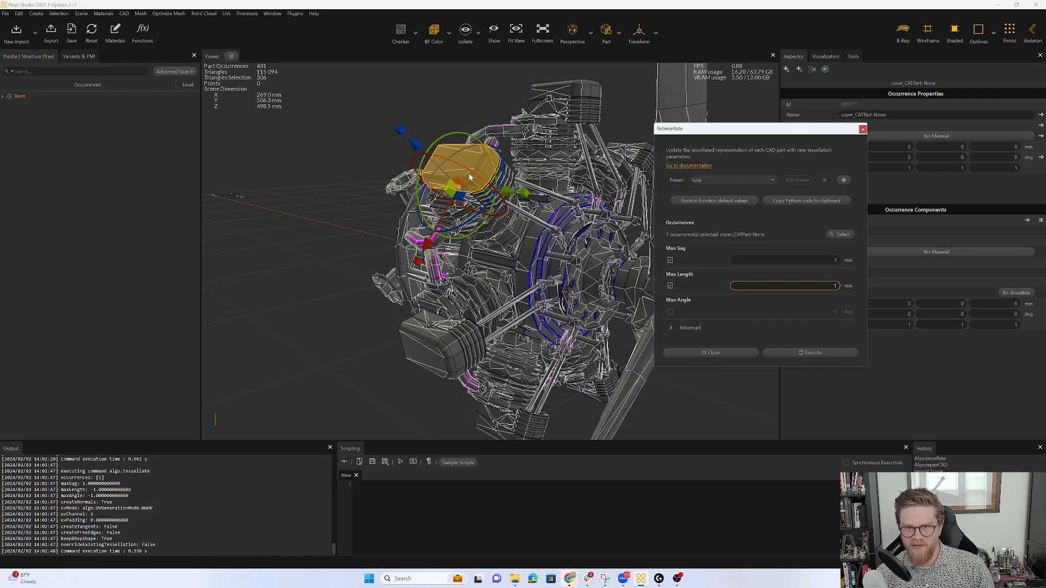
pyautogui.click(815, 352)
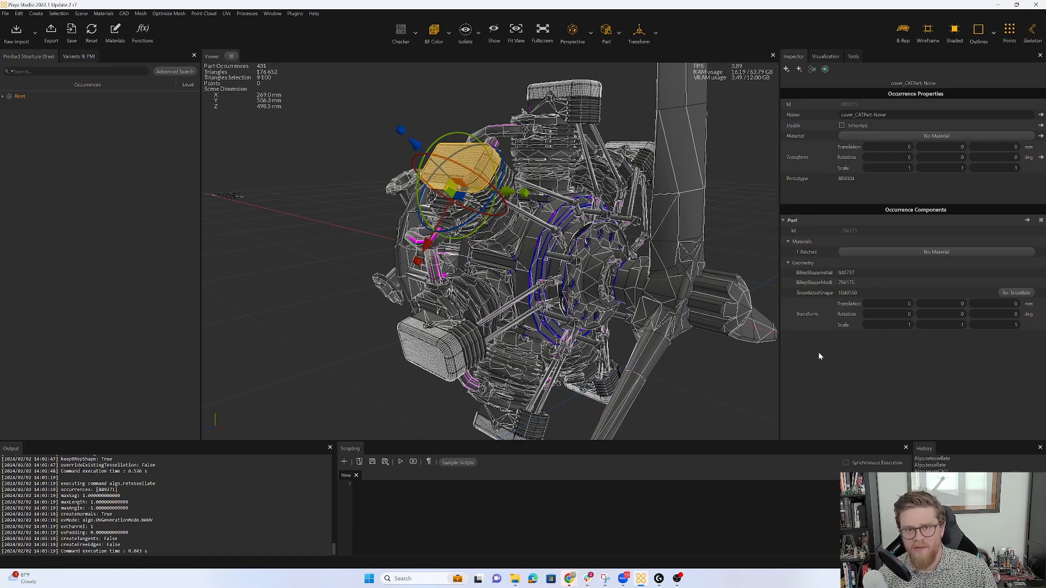
# Step: Examine the re-tessellated cover's mesh up close, clear the selection, and compare the covers with the rest of the engine
pyautogui.keyDown('alt'); pyautogui.moveTo(493, 219); pyautogui.dragTo(521, 215); pyautogui.keyUp('alt')
pyautogui.scroll(5, 515, 185)
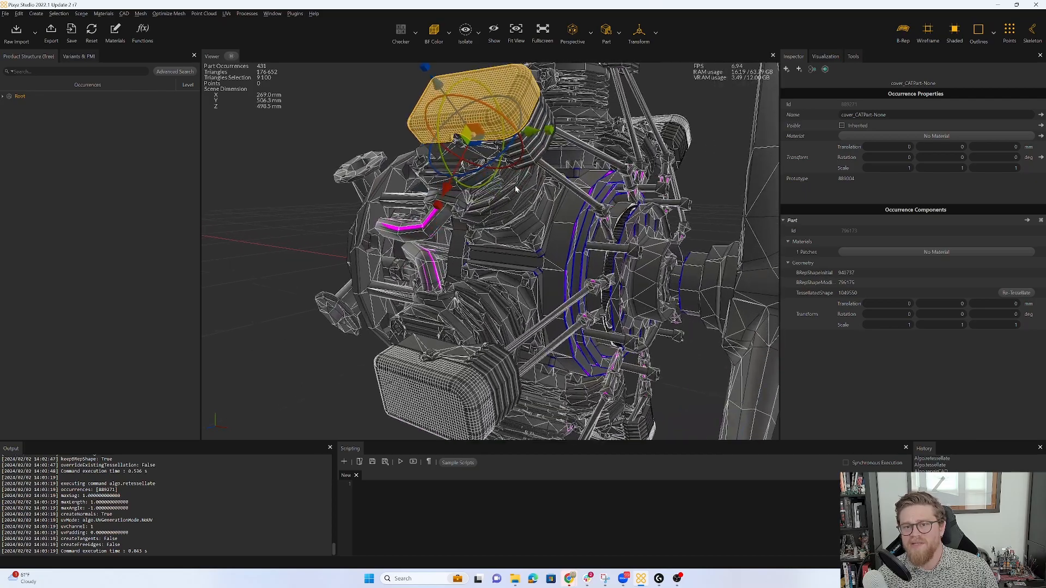
pyautogui.scroll(-5, 515, 183)
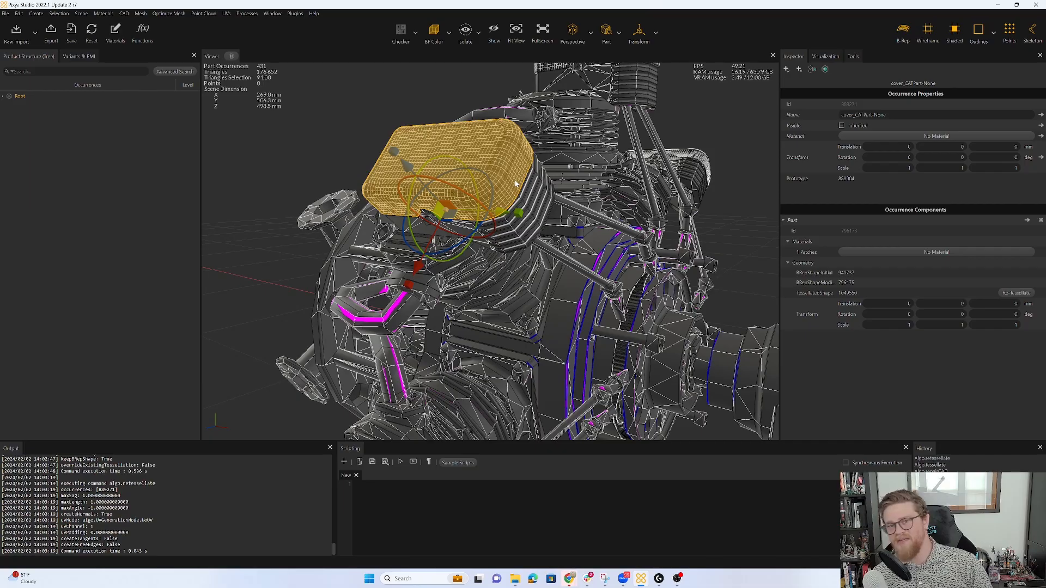
pyautogui.click(729, 139)
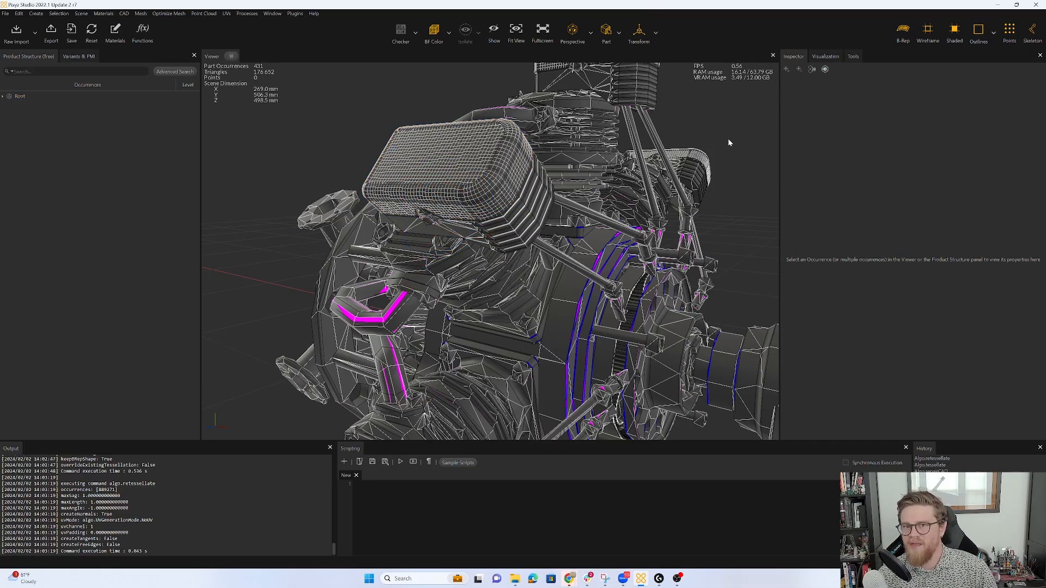
pyautogui.moveTo(538, 169)
pyautogui.keyDown('alt'); pyautogui.mouseDown()
pyautogui.moveTo(610, 170)
pyautogui.moveTo(527, 167)
pyautogui.moveTo(506, 177)
pyautogui.moveTo(560, 213)
pyautogui.moveTo(532, 186)
pyautogui.mouseUp(); pyautogui.keyUp('alt')
pyautogui.scroll(4, 509, 179)
pyautogui.scroll(-8, 506, 183)
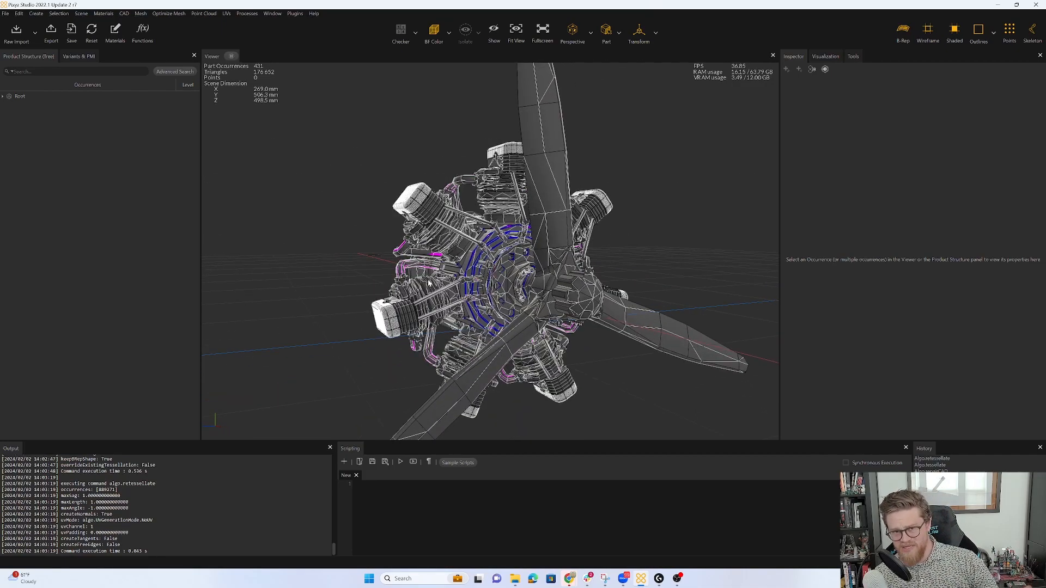
pyautogui.scroll(5, 470, 259)
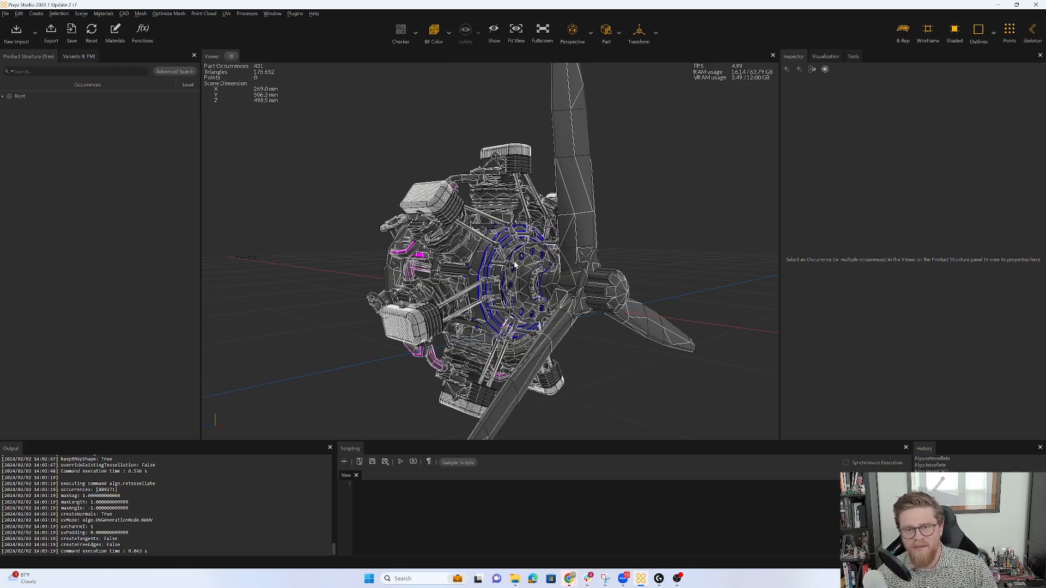
pyautogui.moveTo(465, 278); pyautogui.dragTo(487, 275, button='middle')
pyautogui.click(479, 276)
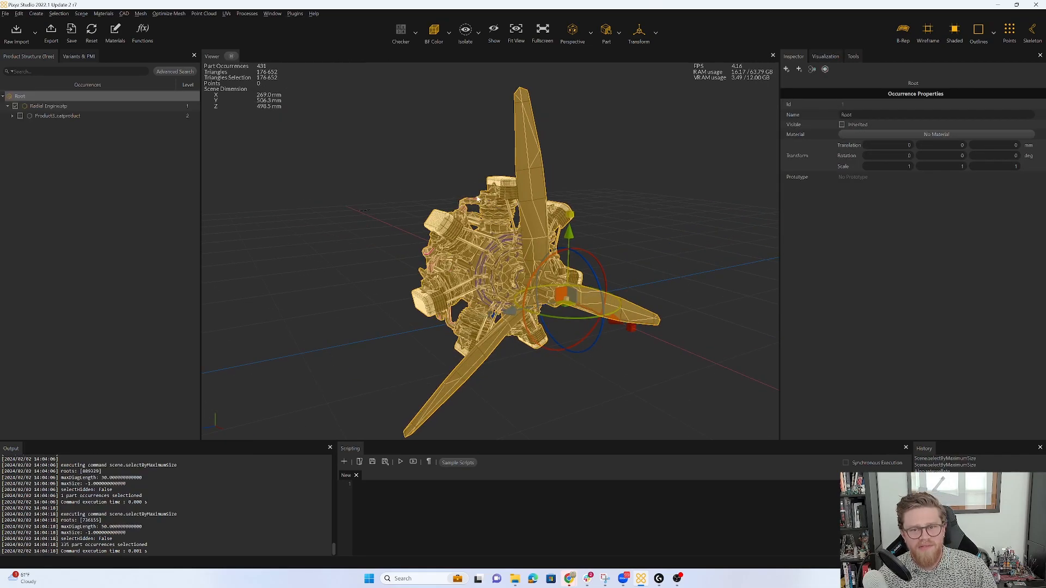
# Step: Run Smart Hidden Removal on Root at Parts level with voxel size 100 mm, minimum cavity volume 1 and Low resolution of 256
pyautogui.moveTo(484, 199); pyautogui.dragTo(475, 187, button='middle')
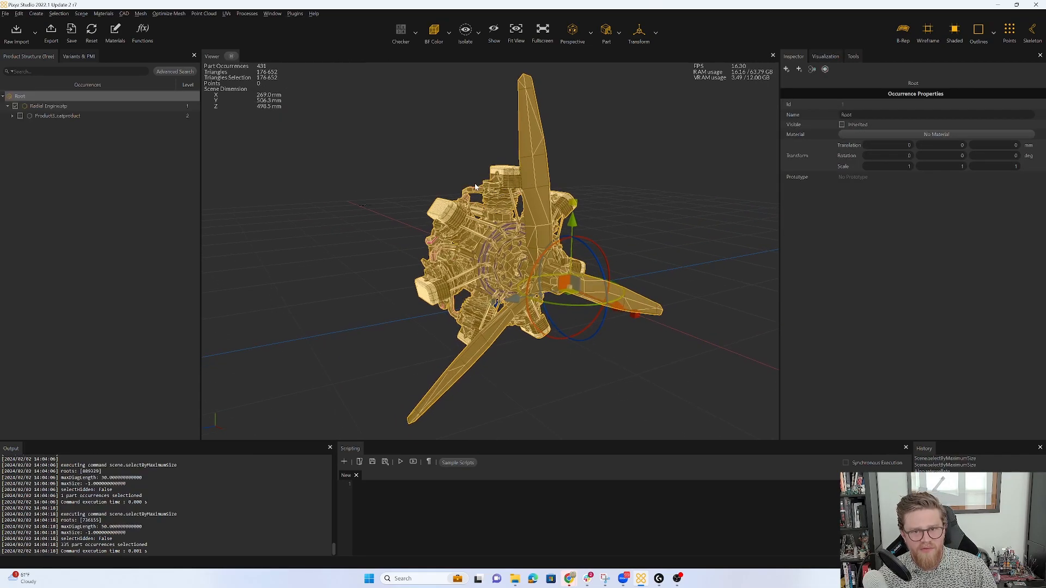
pyautogui.click(140, 14)
pyautogui.moveTo(168, 14)
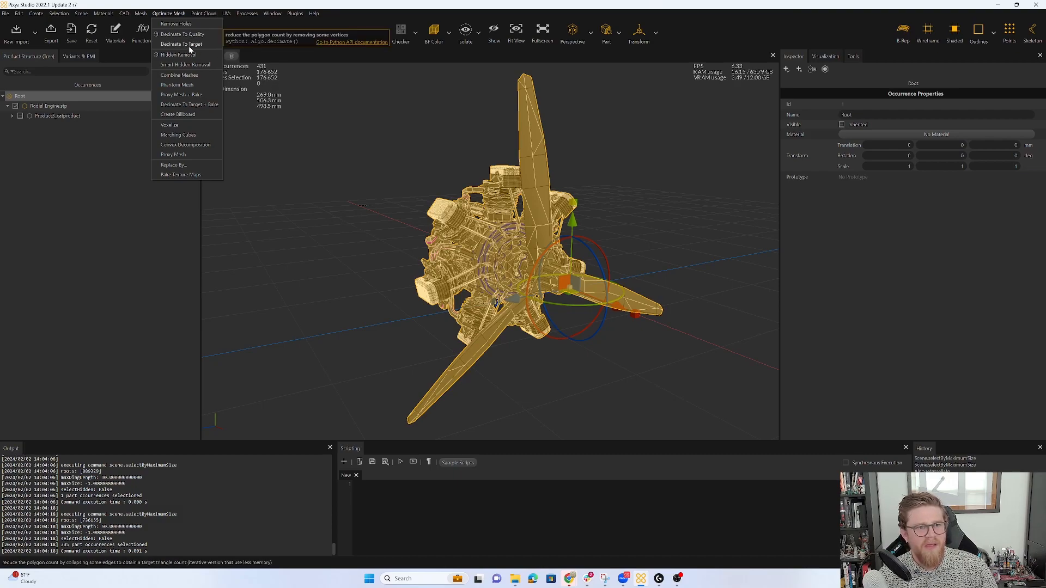
pyautogui.click(185, 64)
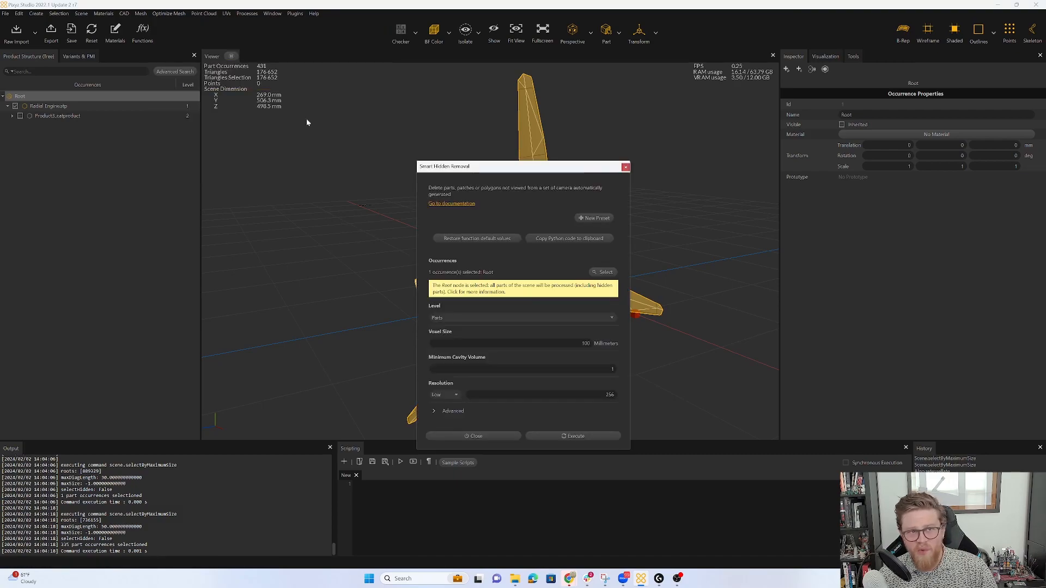
pyautogui.click(590, 436)
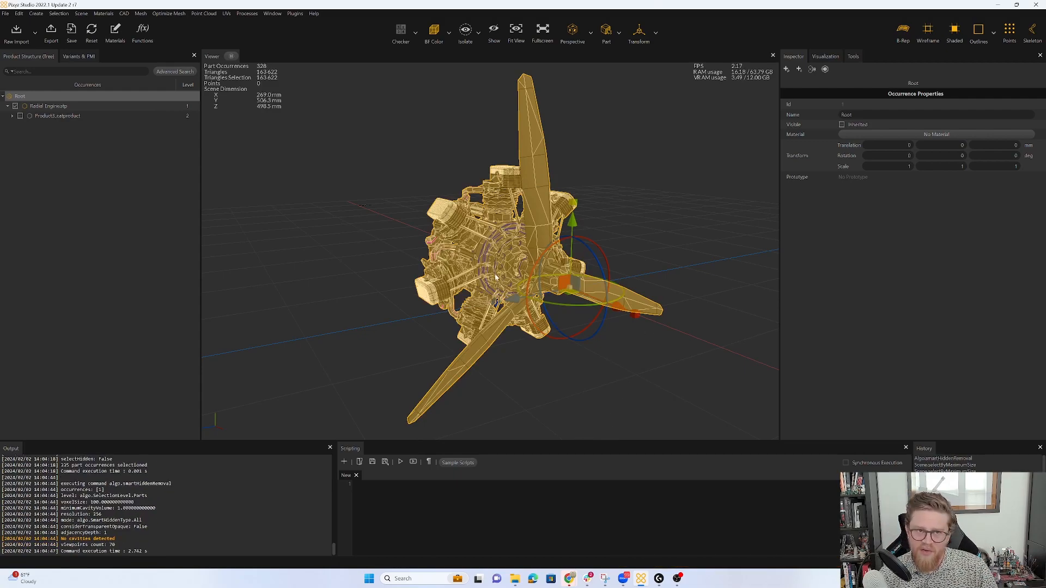
# Step: Move the upper cylinder's cover aside to inspect the geometry beneath it, and undo the move
pyautogui.click(442, 210)
pyautogui.moveTo(392, 182); pyautogui.dragTo(283, 100)
pyautogui.scroll(6, 463, 211)
pyautogui.moveTo(439, 186); pyautogui.dragTo(565, 249, button='middle')
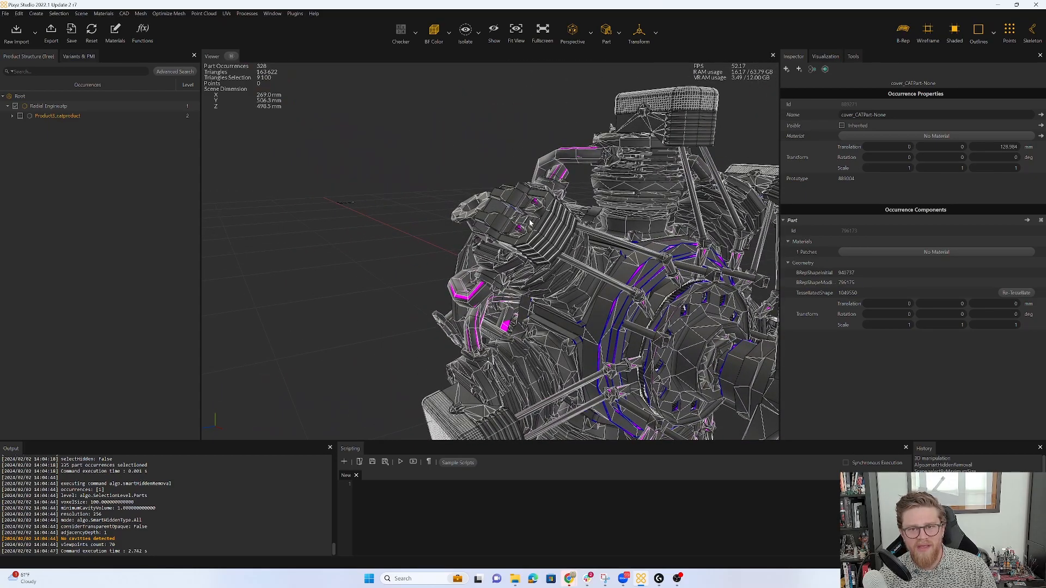
pyautogui.hotkey('ctrl', 'z')
pyautogui.scroll(-3, 638, 284)
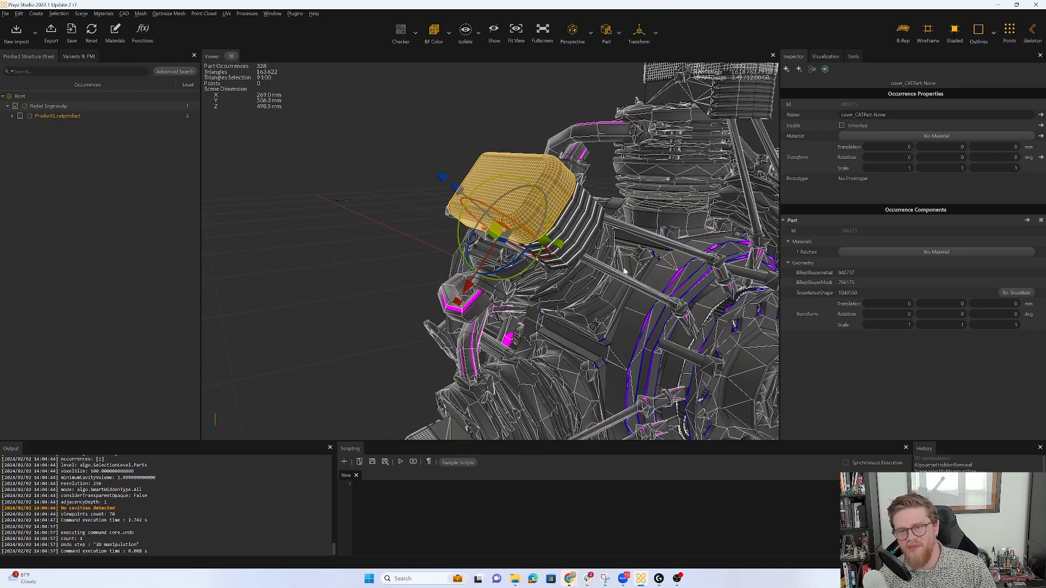
pyautogui.moveTo(638, 285); pyautogui.dragTo(487, 256, button='middle')
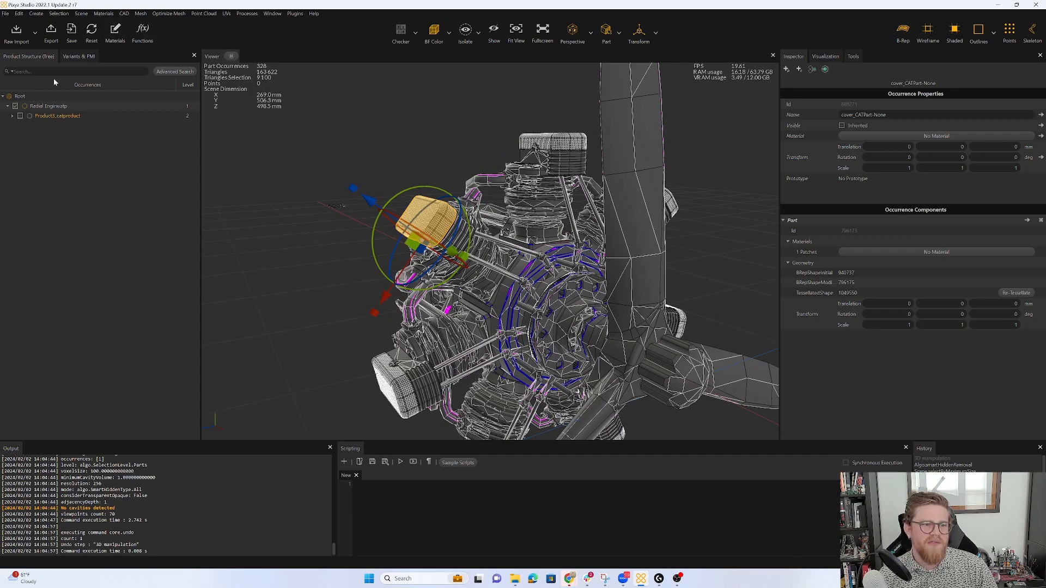
# Step: Remove through holes up to 15 mm in diameter from the Root occurrence, leaving blind and surfacic holes disabled
pyautogui.click(44, 97)
pyautogui.click(141, 13)
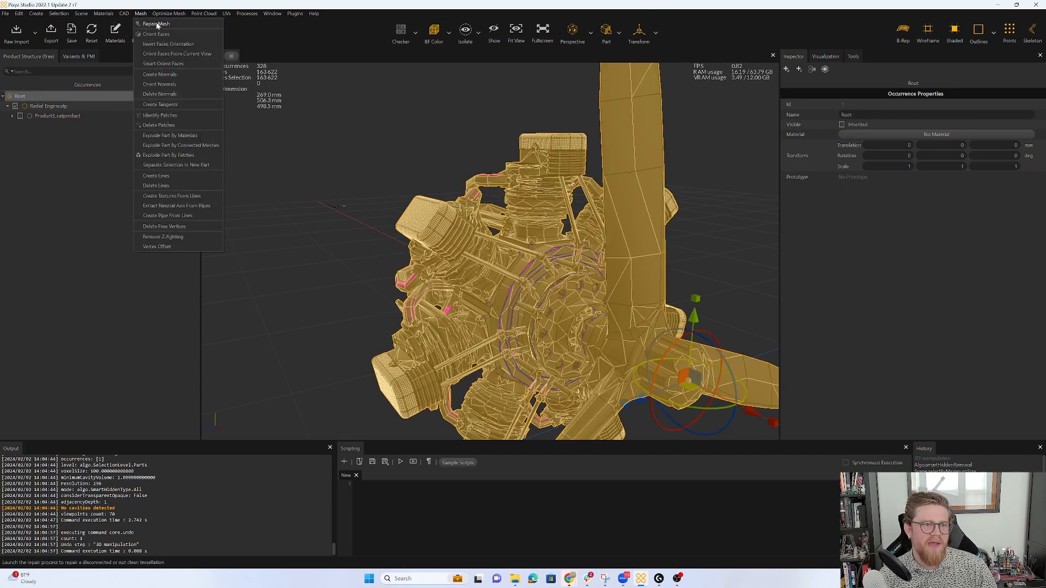
pyautogui.moveTo(165, 18)
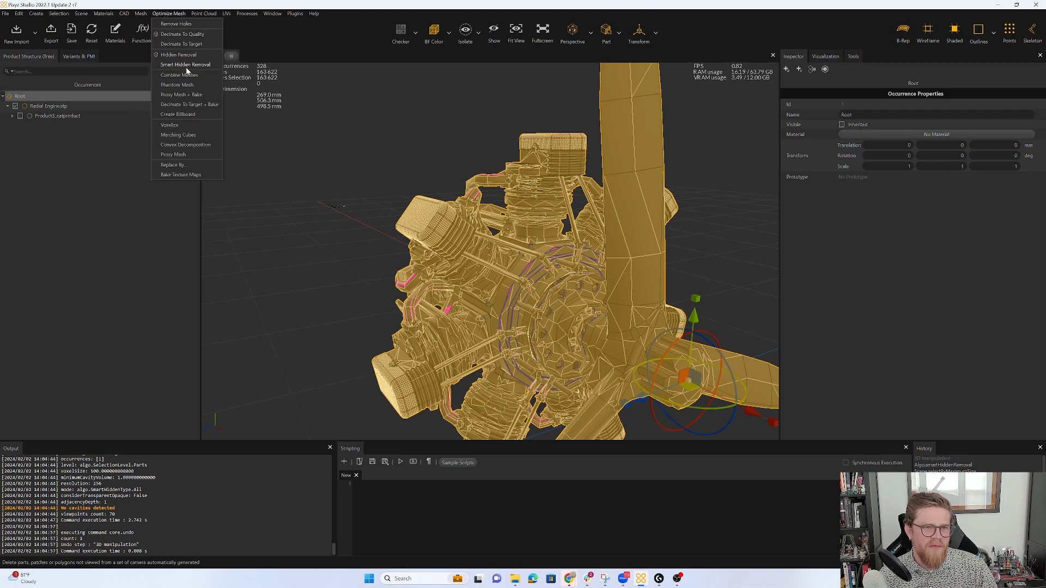
pyautogui.click(176, 24)
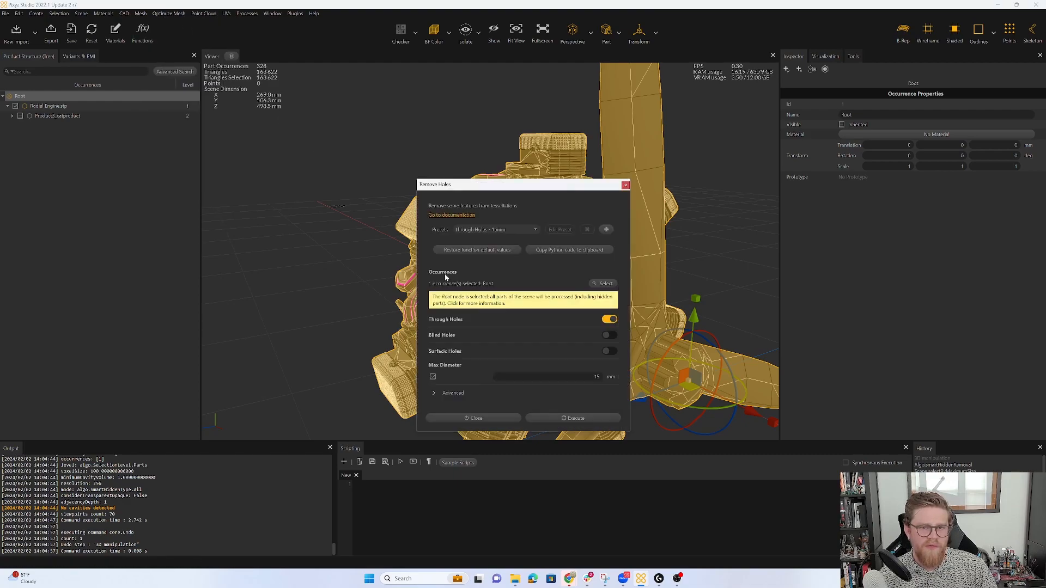
pyautogui.click(572, 417)
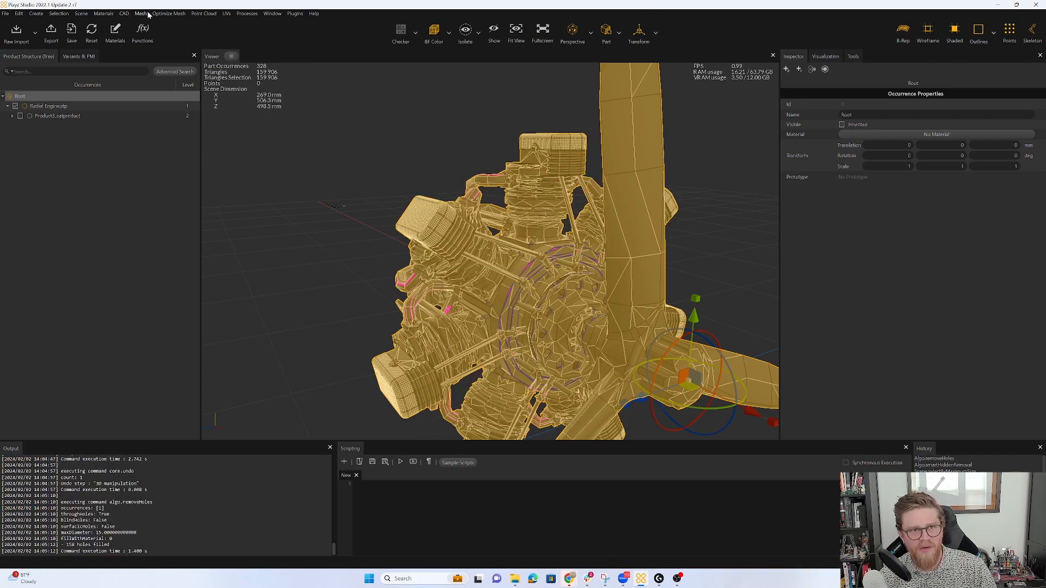
# Step: Decimate Root to quality with the Low preset: surfacic tolerance 0.5 mm, lineic tolerance 0.1 mm and normal tolerance 1 degree
pyautogui.click(169, 13)
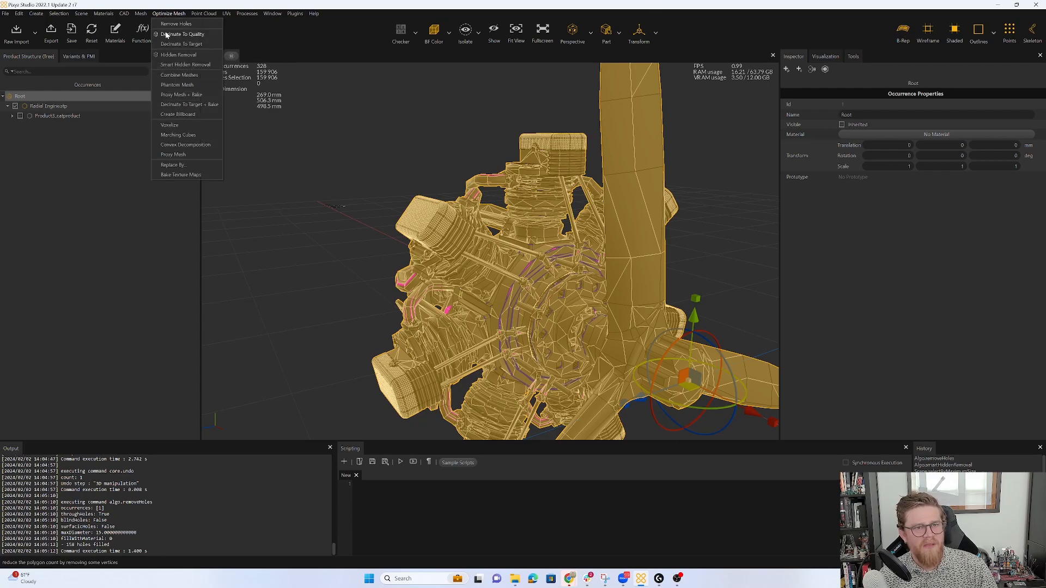
pyautogui.click(166, 35)
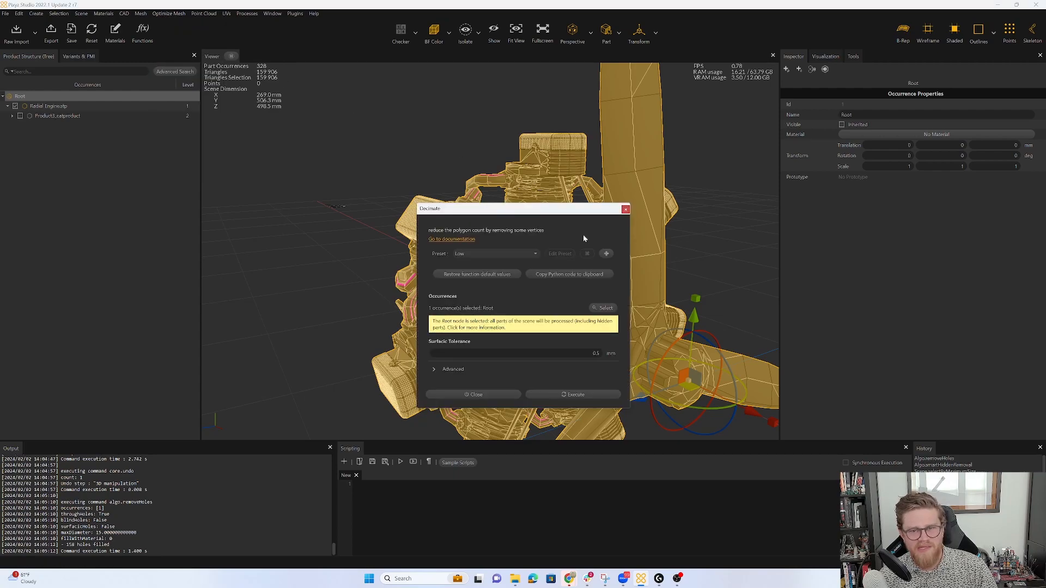
pyautogui.click(441, 368)
pyautogui.moveTo(794, 101); pyautogui.dragTo(780, 98)
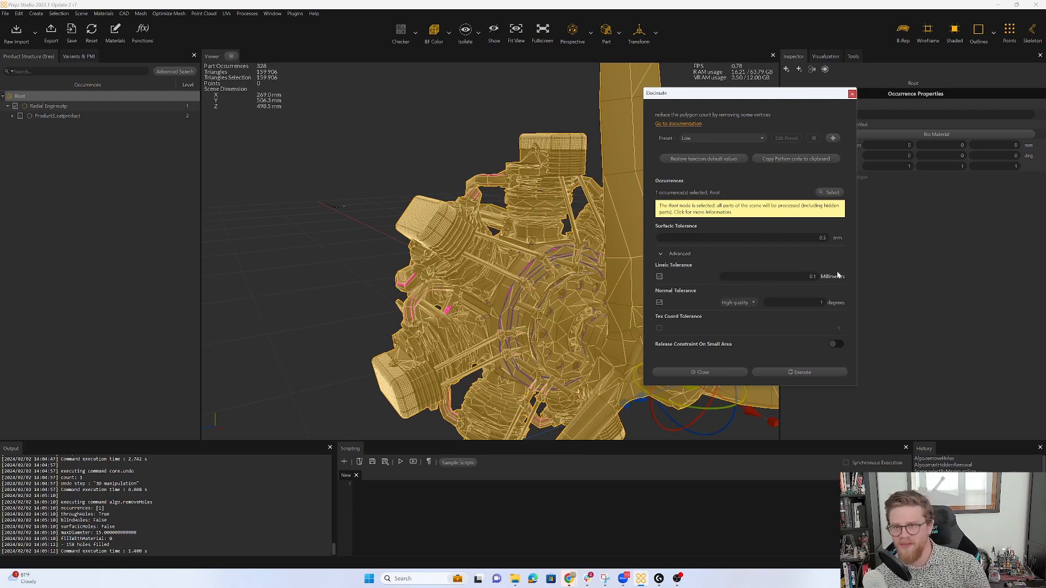
pyautogui.click(802, 372)
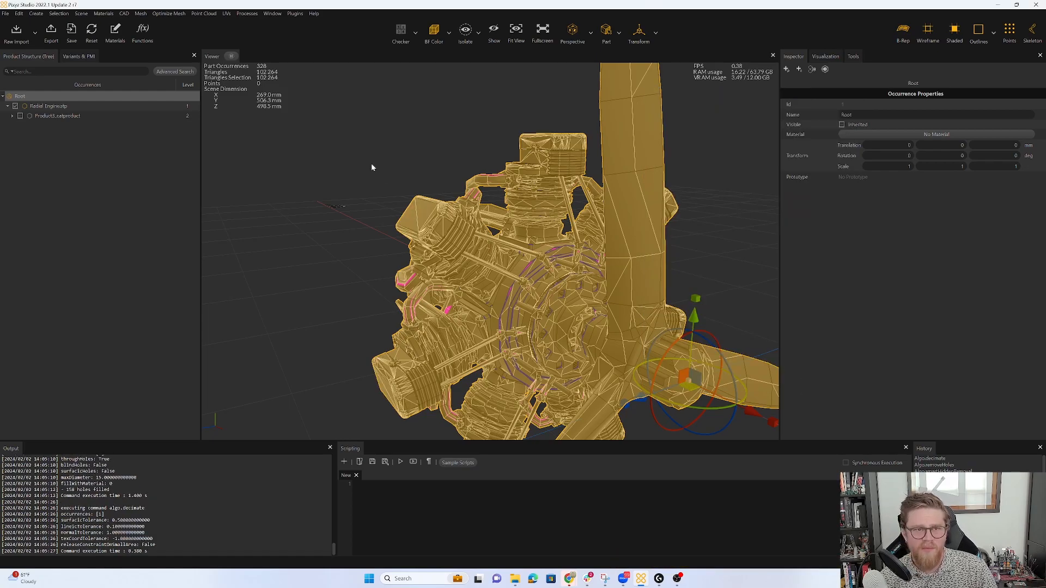
# Step: Decimate the Root occurrence to a target triangle count of 100000
pyautogui.moveTo(371, 165); pyautogui.dragTo(526, 165)
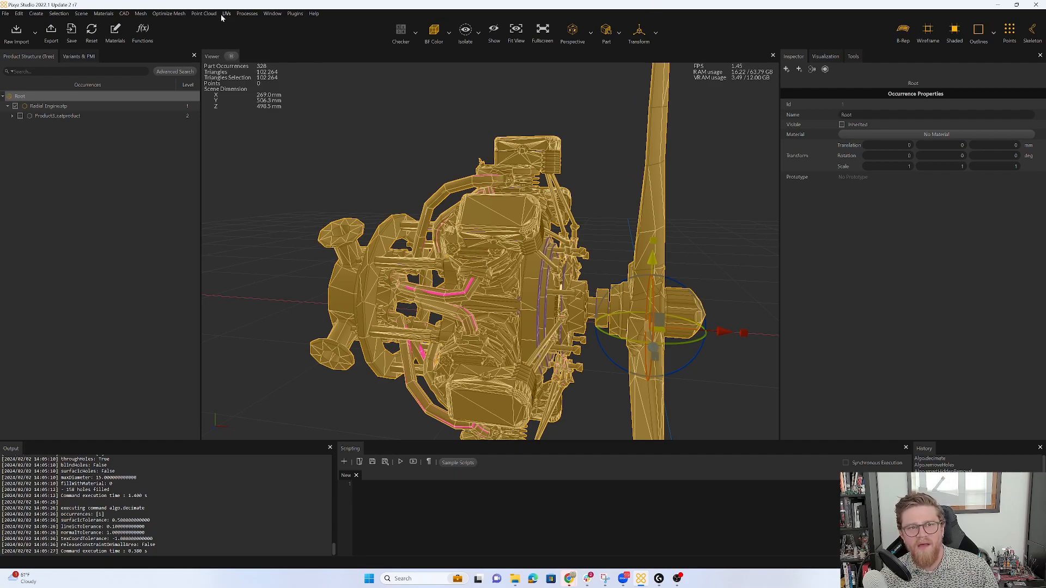
pyautogui.click(169, 13)
pyautogui.moveTo(250, 16)
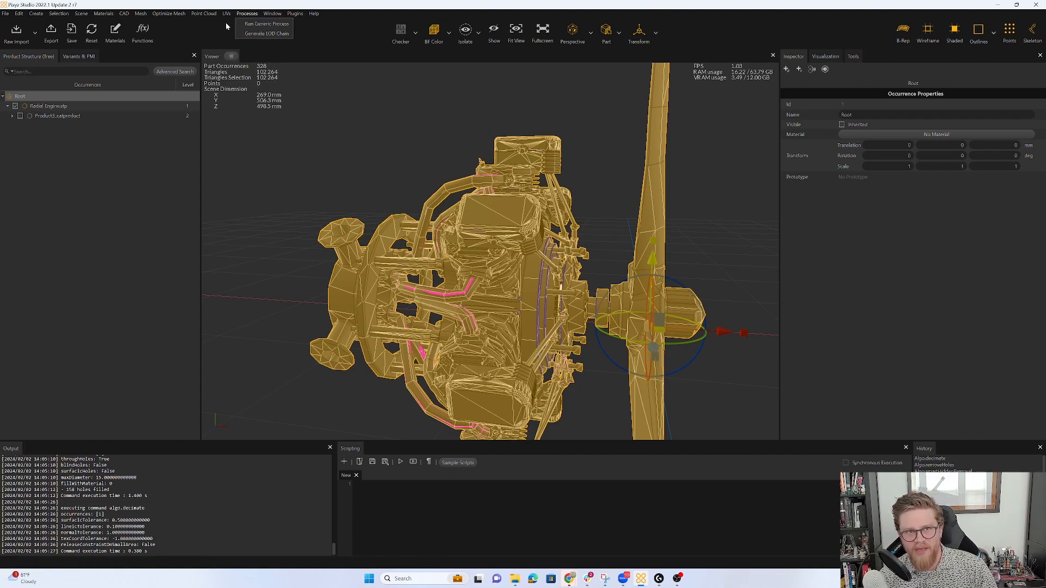
pyautogui.moveTo(169, 13)
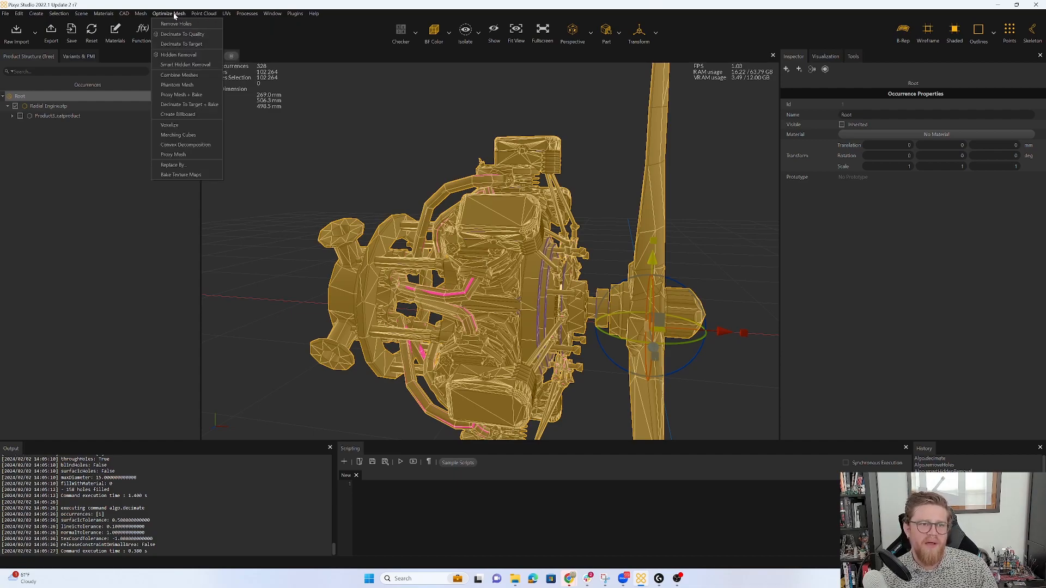
pyautogui.click(174, 45)
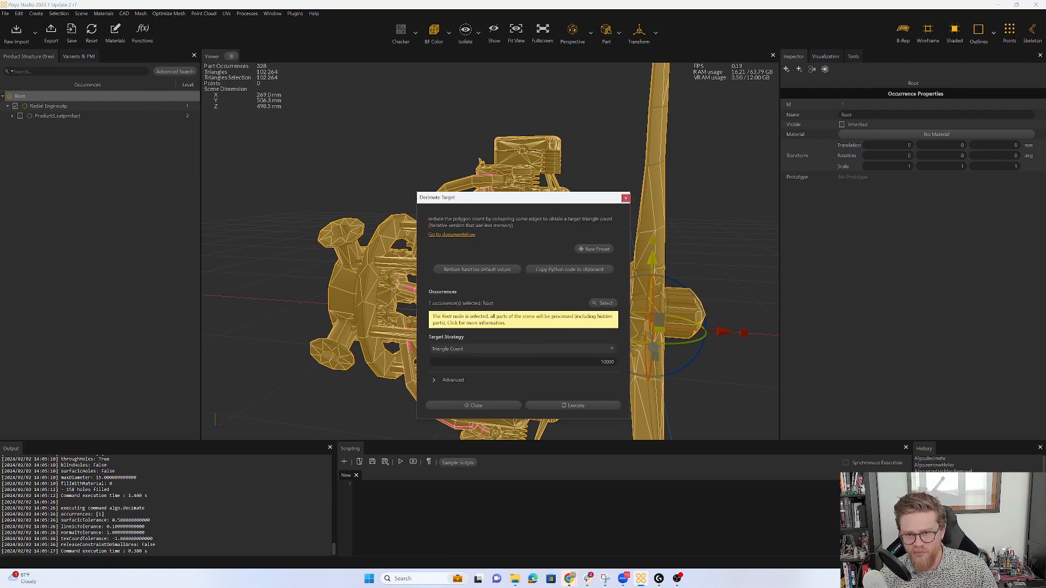
pyautogui.moveTo(598, 361); pyautogui.dragTo(628, 368)
pyautogui.write('1')
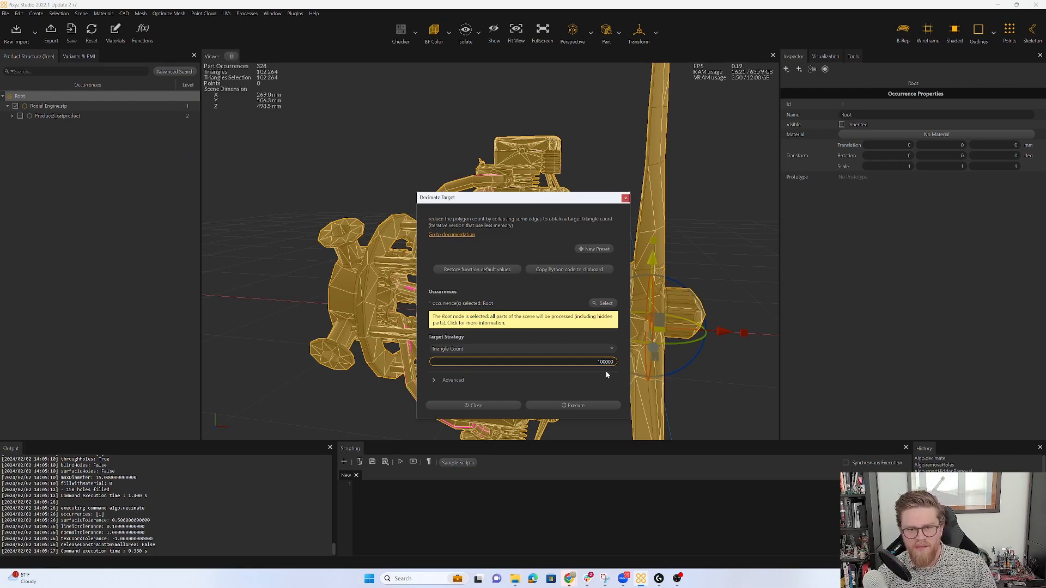
pyautogui.click(572, 406)
# Step: Clear the selection, inspect the decimated engine mesh from near and far, and turn off the wireframe display
pyautogui.moveTo(636, 284); pyautogui.dragTo(741, 333)
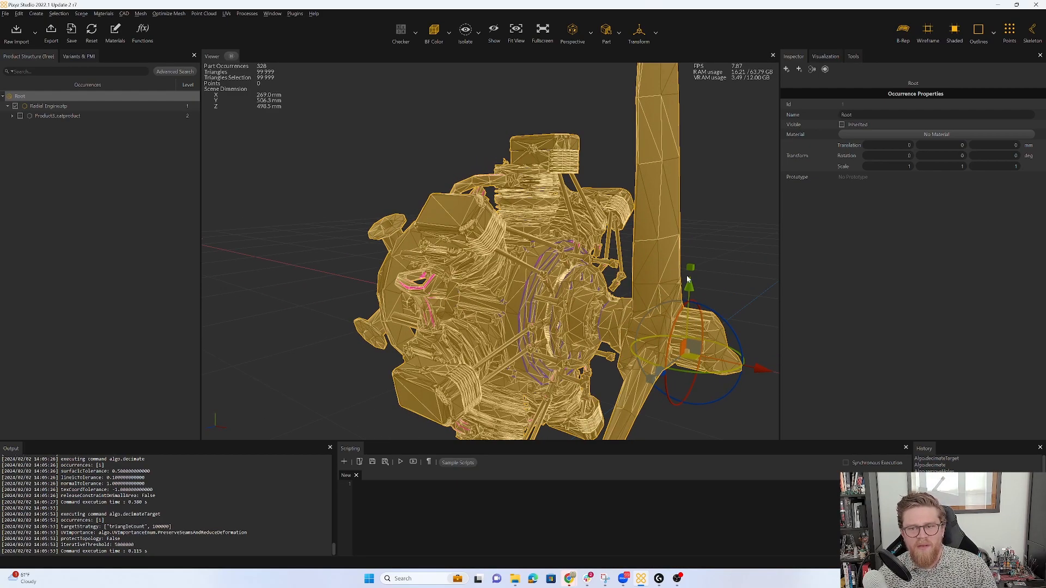
pyautogui.click(732, 305)
pyautogui.scroll(6, 687, 285)
pyautogui.scroll(-4, 646, 274)
pyautogui.moveTo(687, 287); pyautogui.dragTo(650, 308)
pyautogui.scroll(-3, 609, 282)
pyautogui.scroll(3, 610, 299)
pyautogui.scroll(-5, 610, 299)
pyautogui.click(927, 33)
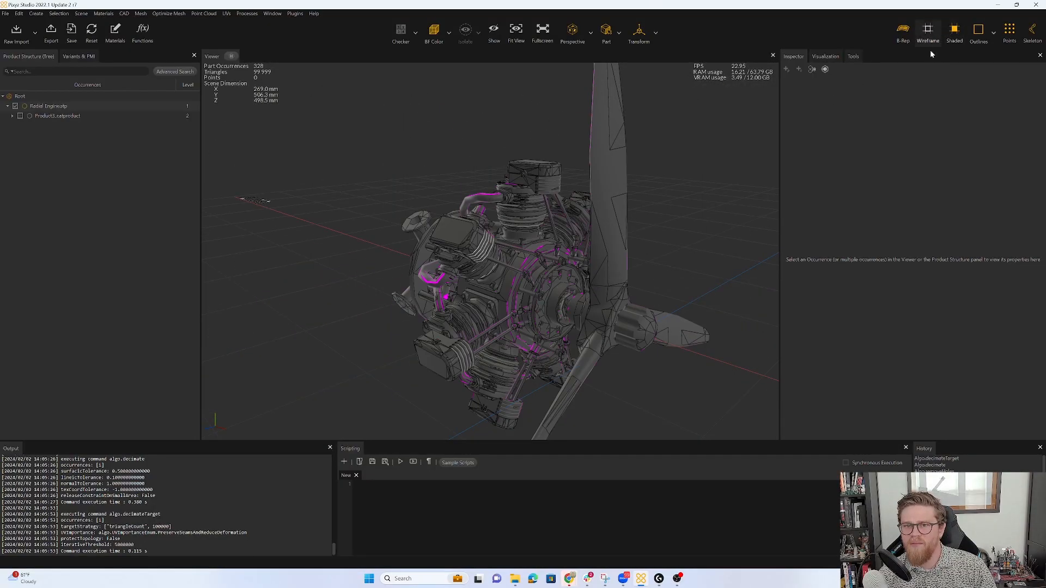
# Step: Turn off the outlines display and inspect the shaded engine from near, far and different angles
pyautogui.moveTo(703, 254); pyautogui.dragTo(600, 282)
pyautogui.click(978, 34)
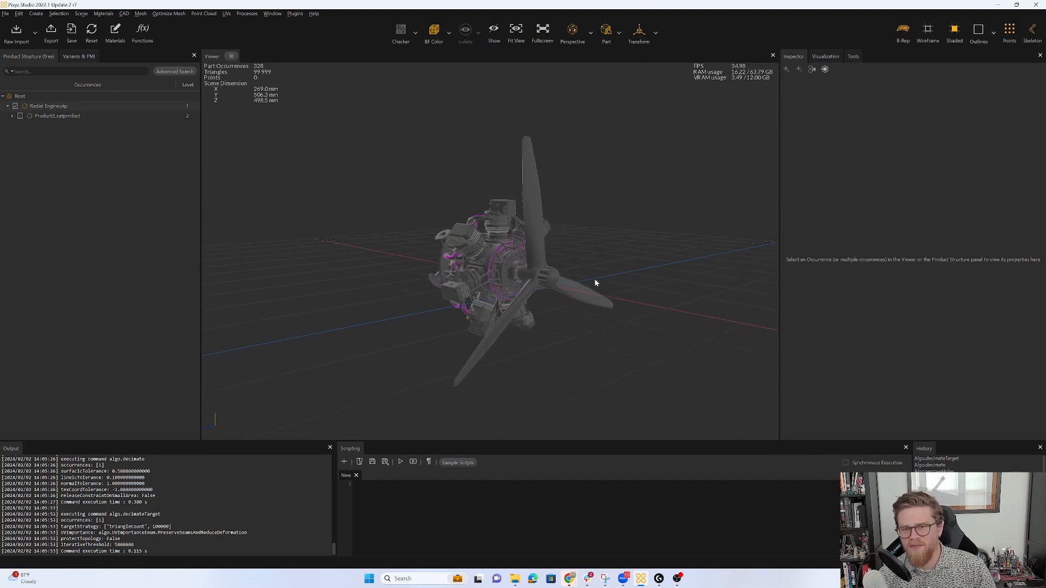
pyautogui.scroll(5, 559, 256)
pyautogui.scroll(-4, 566, 264)
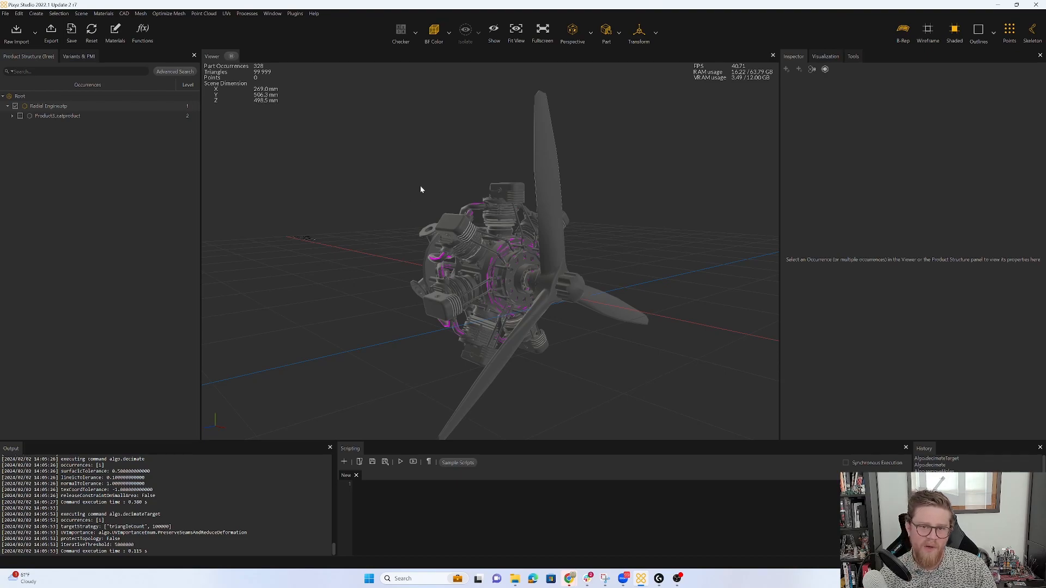
pyautogui.moveTo(653, 282); pyautogui.dragTo(651, 252)
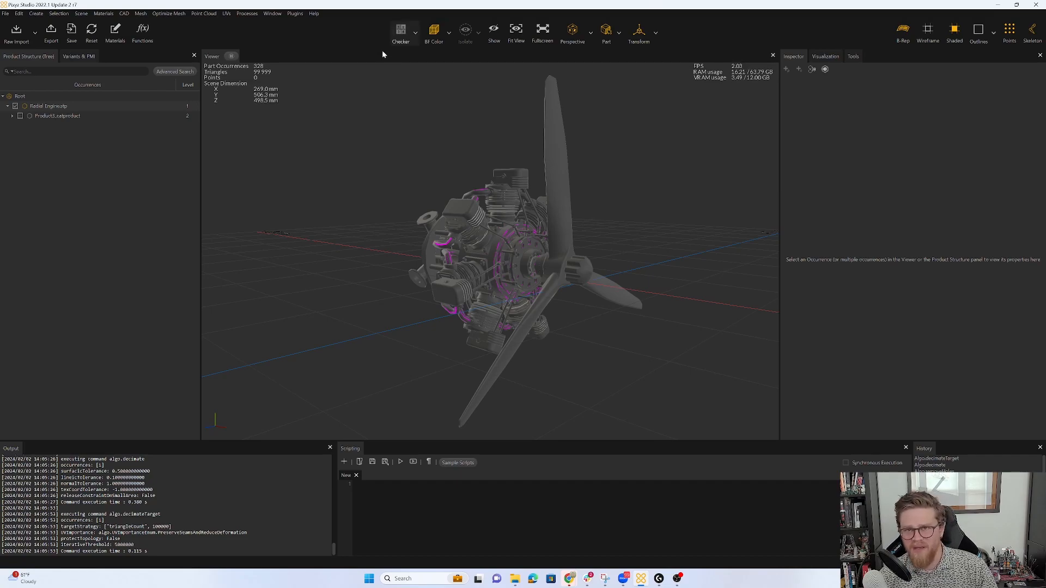
pyautogui.moveTo(551, 181); pyautogui.dragTo(583, 175)
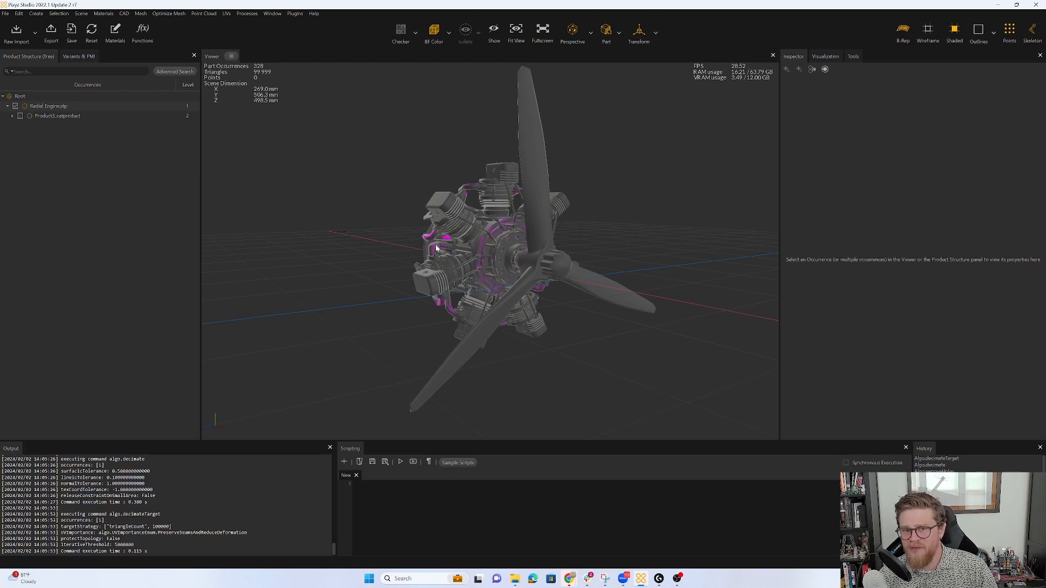
# Step: Compare the BF Culling and 2-Sided backface display modes on the engine and return to BF Color
pyautogui.click(435, 34)
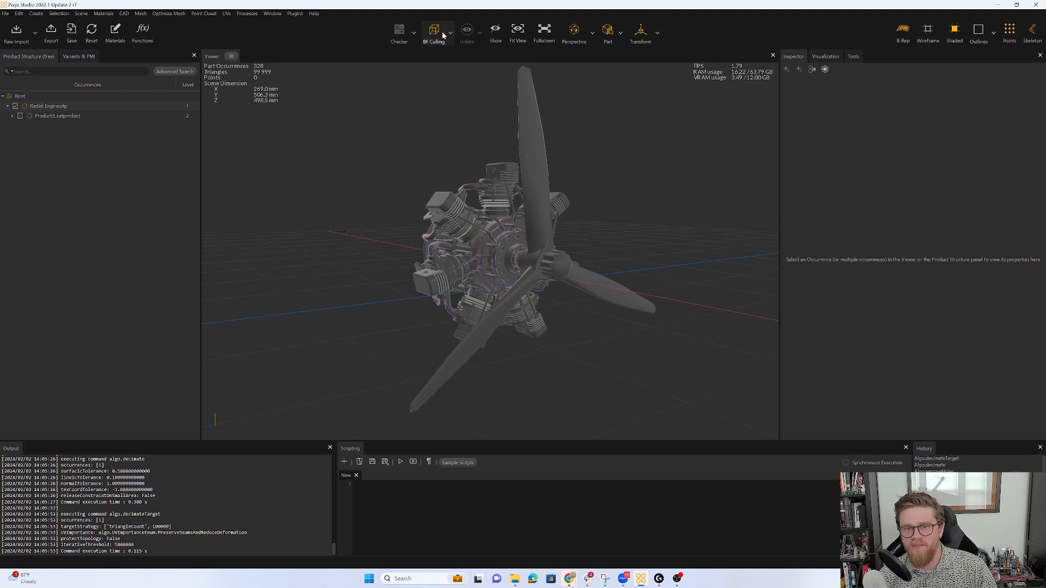
pyautogui.click(436, 36)
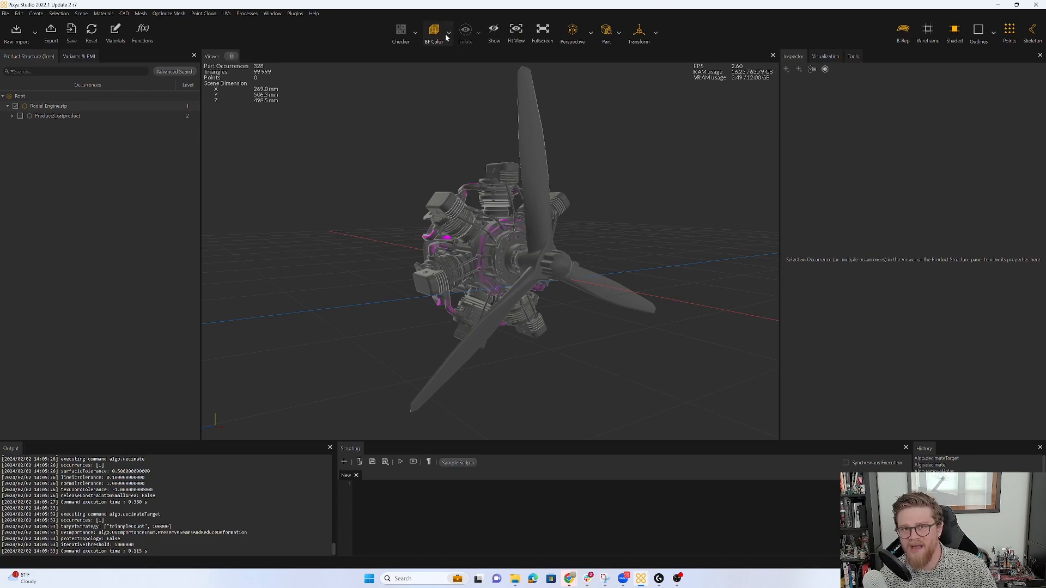
pyautogui.click(450, 33)
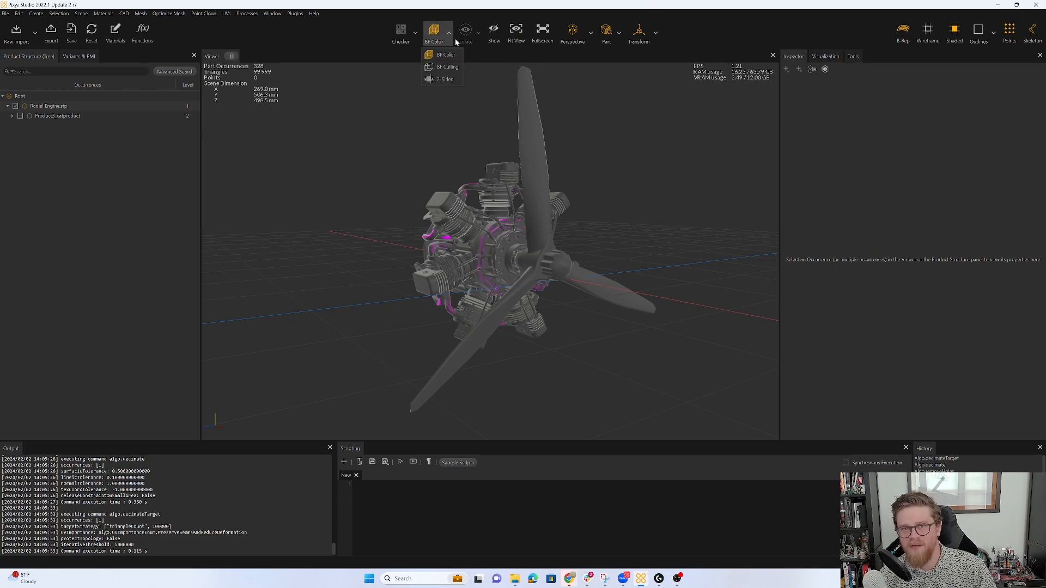
pyautogui.click(444, 65)
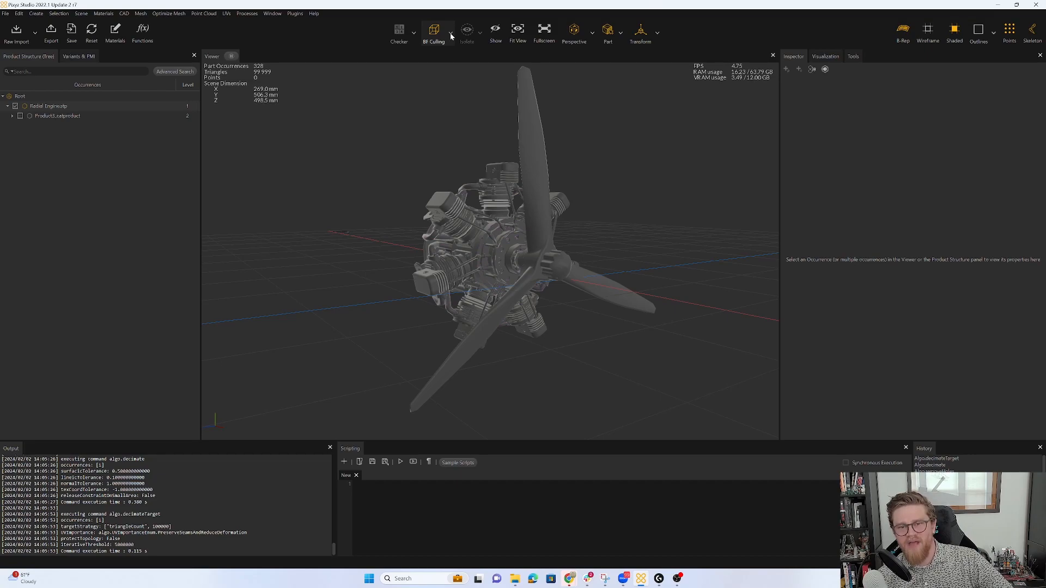
pyautogui.click(451, 34)
pyautogui.click(441, 79)
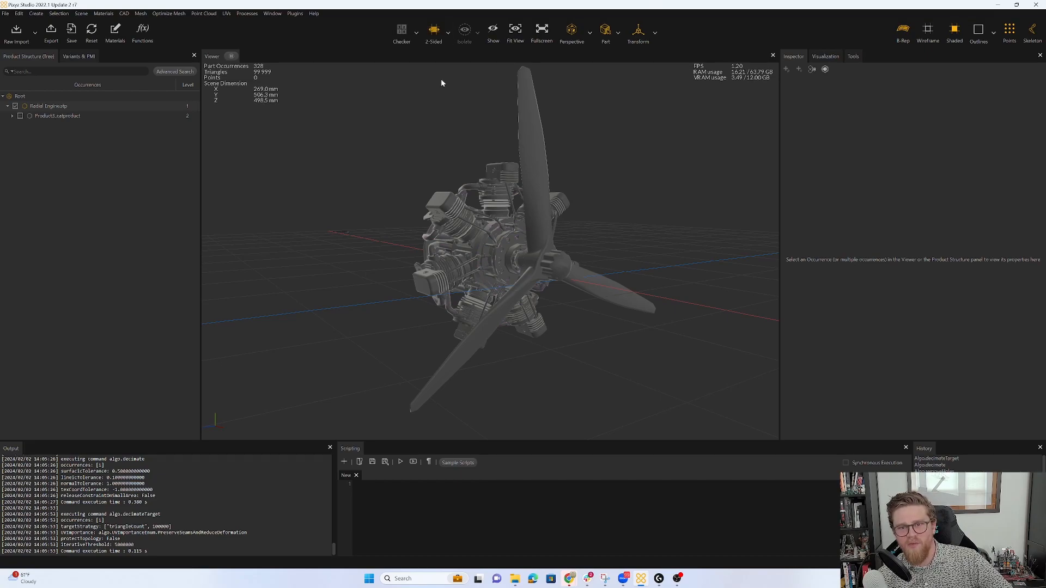
pyautogui.click(435, 33)
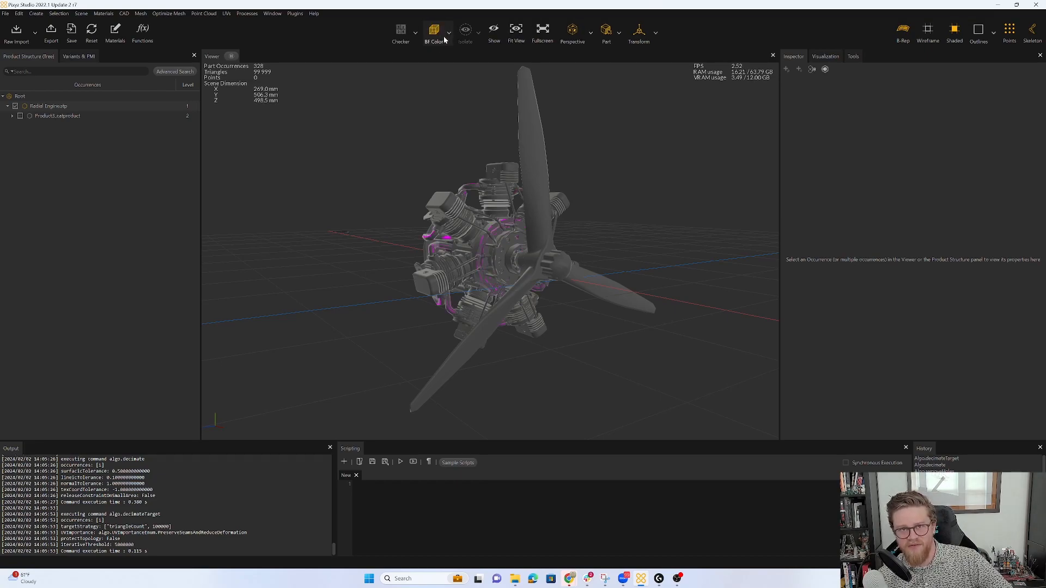
# Step: Turn on the UV checker display and examine whether the engine already carries usable UVs
pyautogui.click(401, 30)
pyautogui.moveTo(435, 251); pyautogui.dragTo(534, 295)
pyautogui.scroll(3, 494, 279)
pyautogui.scroll(-6, 509, 290)
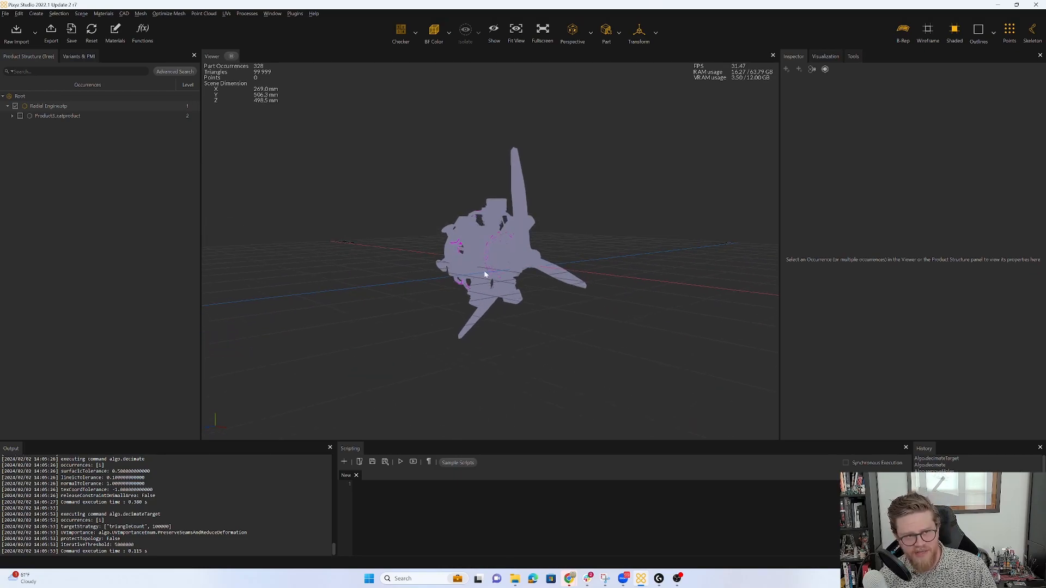
# Step: Select the Radial Engine.stp occurrence and look over the available UV commands
pyautogui.click(49, 106)
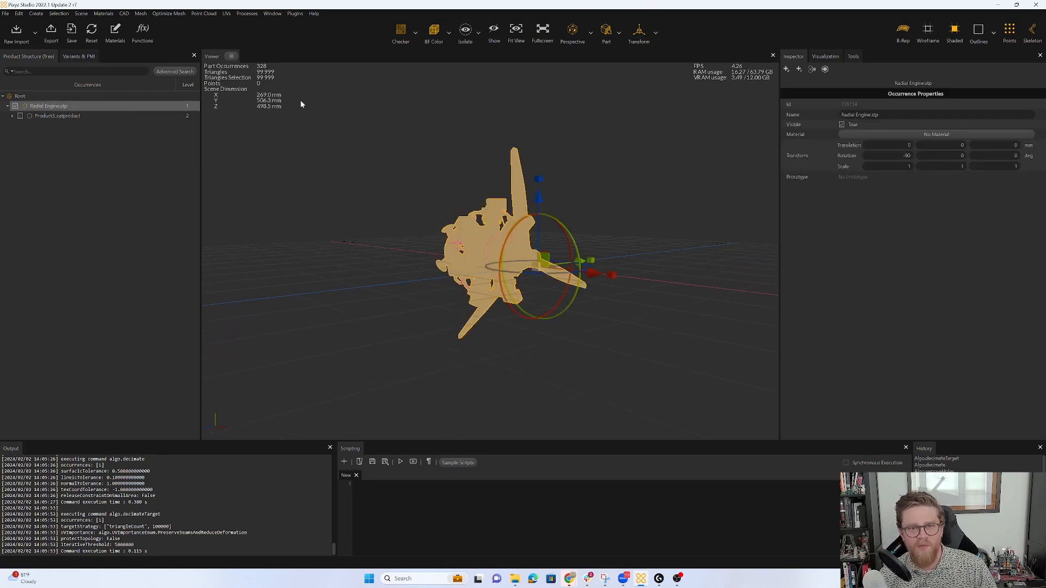
pyautogui.click(226, 13)
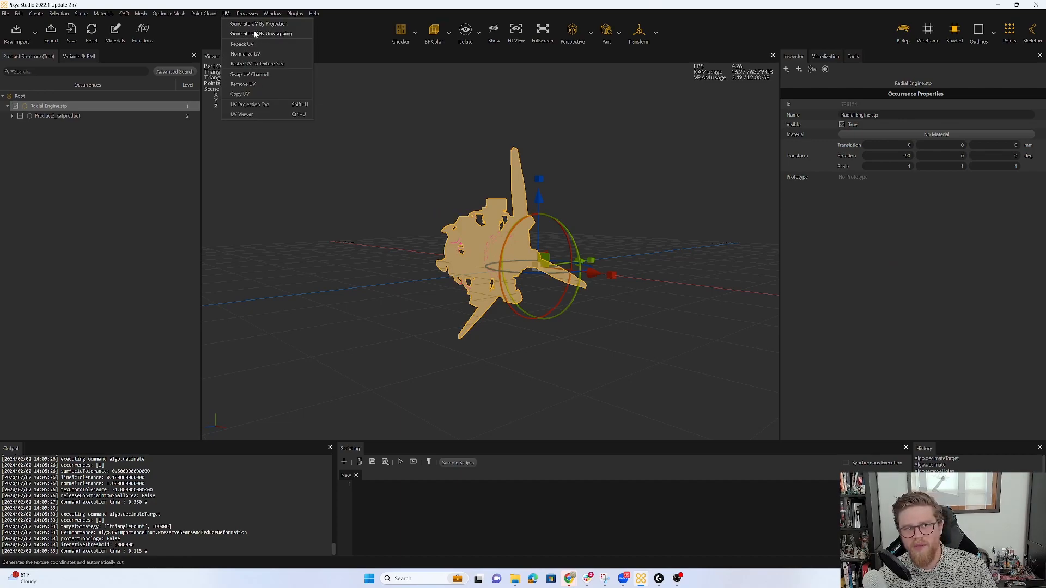
pyautogui.click(667, 25)
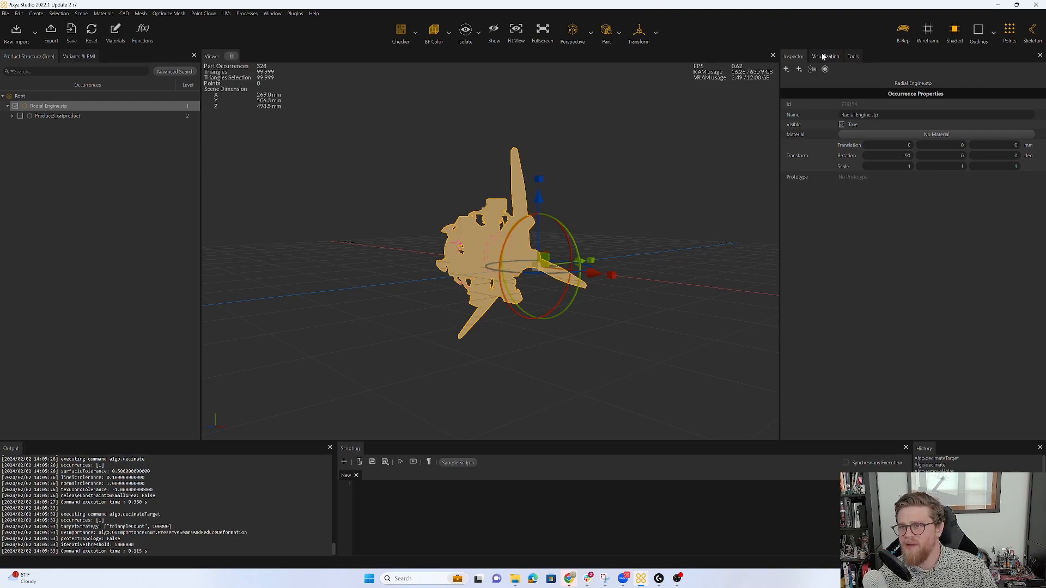
# Step: Section the engine with an X-axis cutting plane, examine its interior with the checker display off, and disable the plane
pyautogui.click(852, 57)
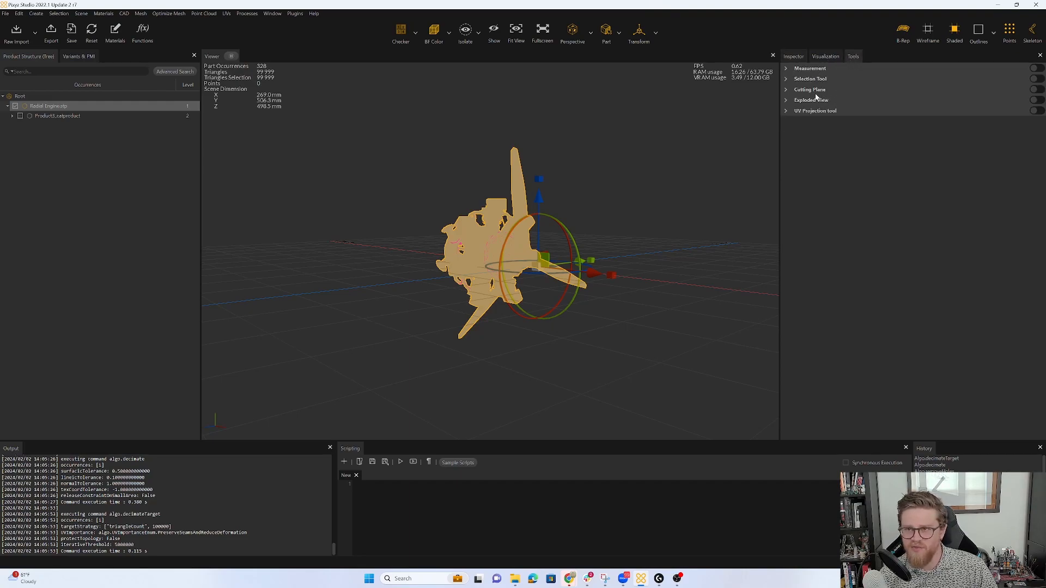
pyautogui.click(1035, 89)
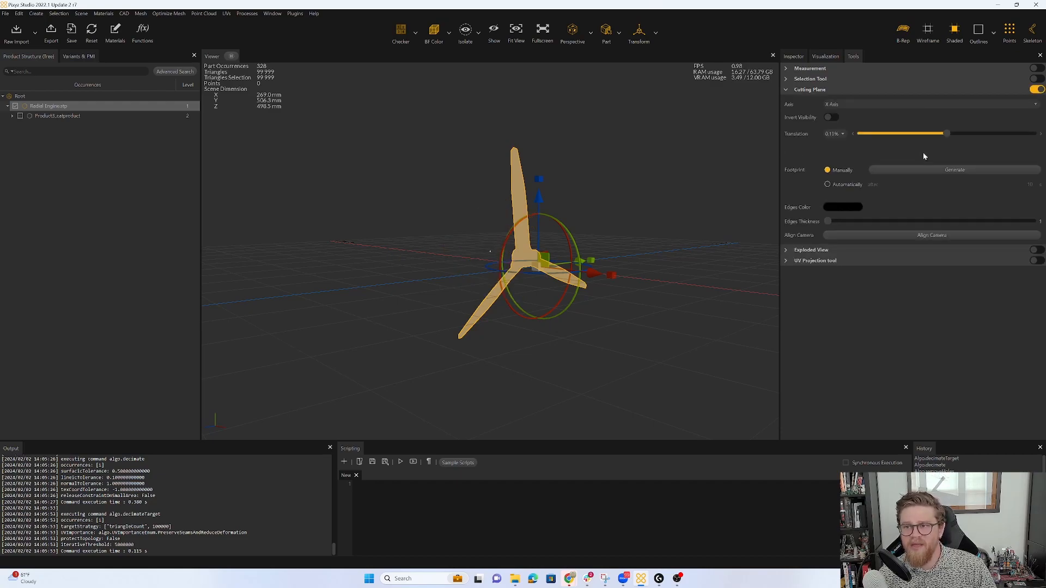
pyautogui.moveTo(947, 134); pyautogui.dragTo(905, 137)
pyautogui.keyDown('alt'); pyautogui.moveTo(752, 188); pyautogui.dragTo(616, 197); pyautogui.keyUp('alt')
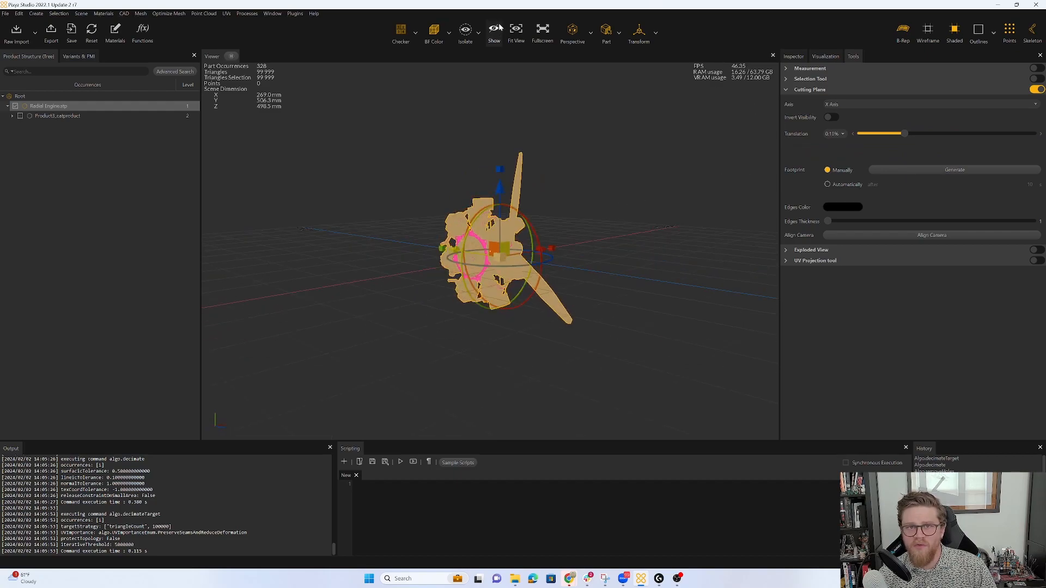
pyautogui.click(402, 36)
pyautogui.scroll(6, 601, 160)
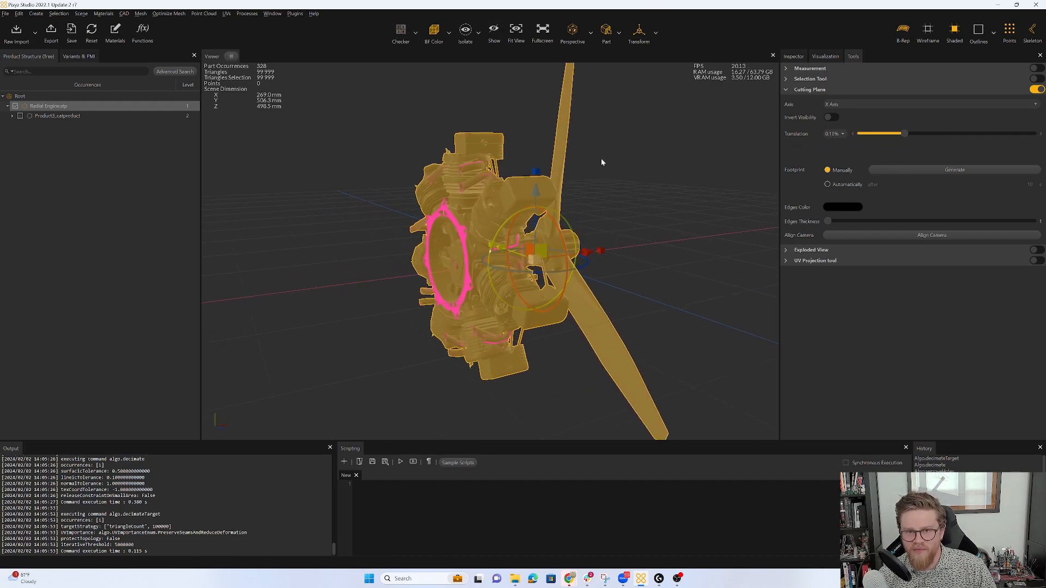
pyautogui.moveTo(904, 133)
pyautogui.mouseDown()
pyautogui.moveTo(948, 139)
pyautogui.moveTo(840, 136)
pyautogui.moveTo(914, 139)
pyautogui.mouseUp()
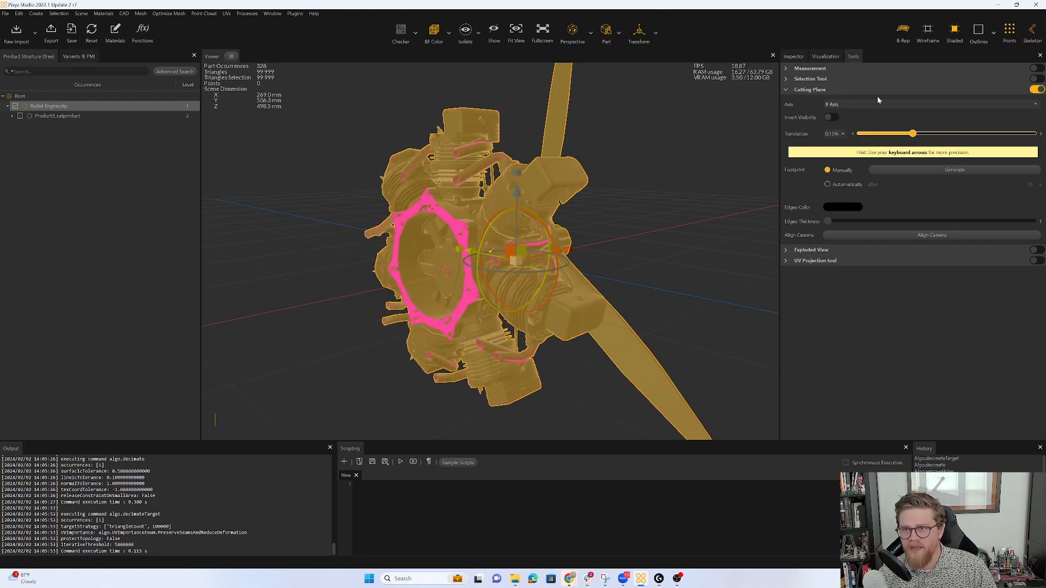
pyautogui.click(1038, 90)
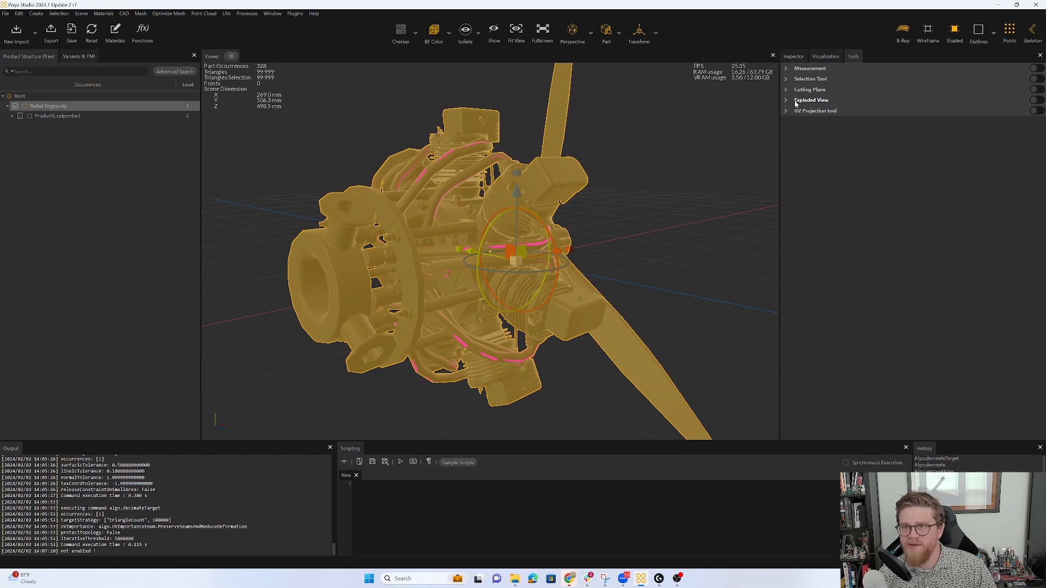
# Step: Try the exploded view of the engine along X, Y and Z, and disable it again
pyautogui.click(1035, 100)
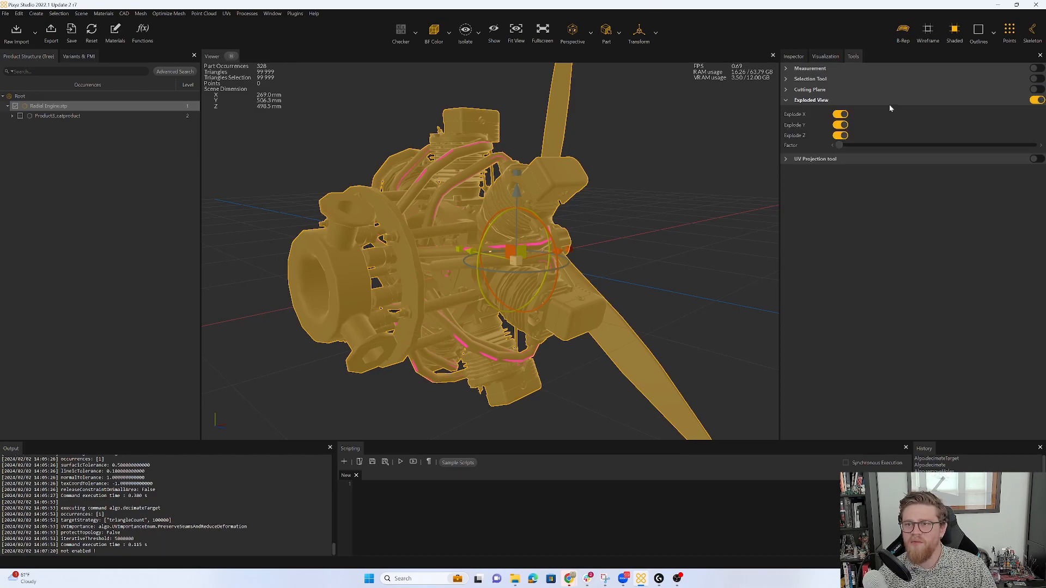
pyautogui.moveTo(841, 146)
pyautogui.mouseDown()
pyautogui.moveTo(869, 145)
pyautogui.moveTo(829, 148)
pyautogui.mouseUp()
pyautogui.click(1036, 100)
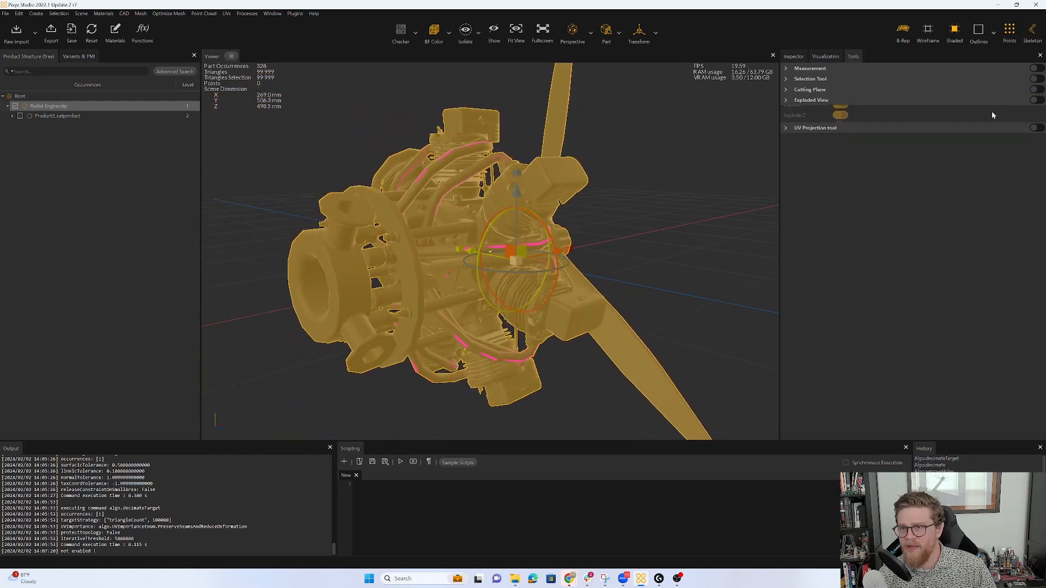
# Step: Apply a box UV projection with length, width and height of 400 mm to Radial Engine.stp on UV channel 0
pyautogui.click(1036, 111)
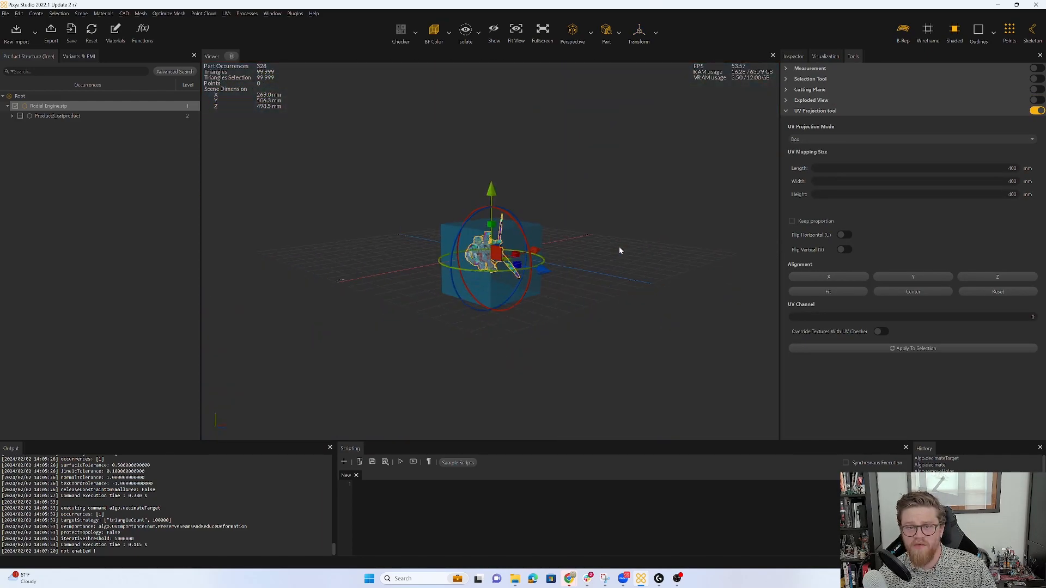
pyautogui.moveTo(619, 251); pyautogui.dragTo(490, 178)
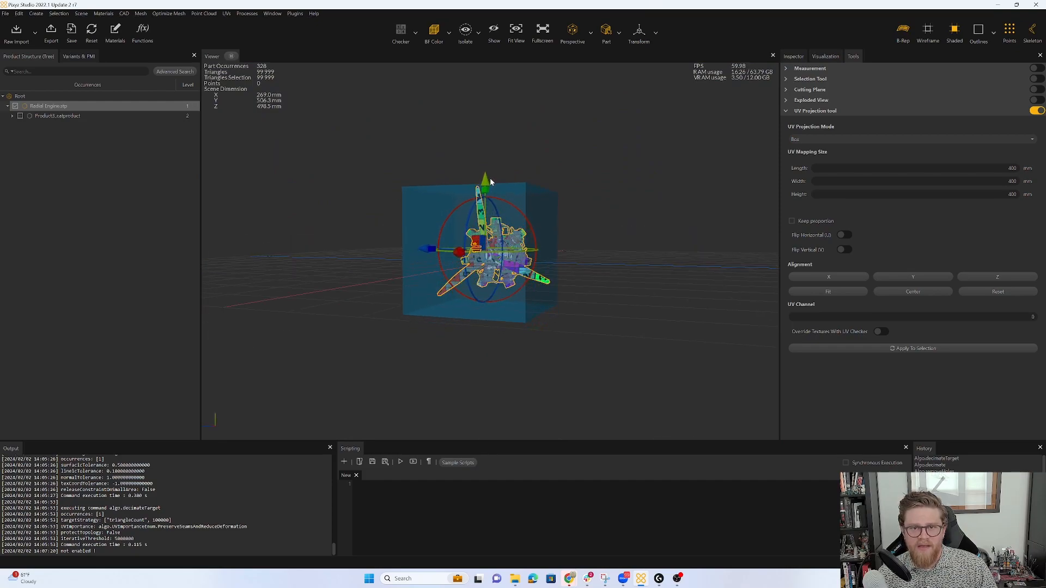
pyautogui.moveTo(376, 233); pyautogui.dragTo(436, 251)
pyautogui.moveTo(598, 274); pyautogui.dragTo(539, 255)
pyautogui.click(932, 349)
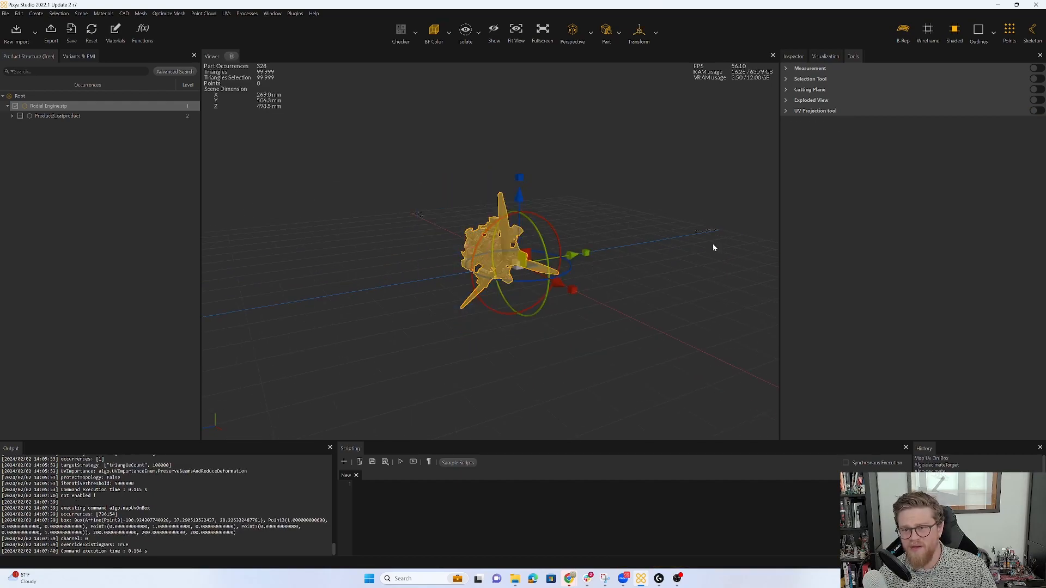
# Step: Turn on the UV checker display and inspect the box-projected UVs on the engine and propeller up close
pyautogui.click(401, 34)
pyautogui.scroll(6, 577, 226)
pyautogui.moveTo(578, 226)
pyautogui.keyDown('alt'); pyautogui.mouseDown()
pyautogui.moveTo(581, 242)
pyautogui.moveTo(600, 234)
pyautogui.moveTo(566, 238)
pyautogui.moveTo(577, 236)
pyautogui.mouseUp(); pyautogui.keyUp('alt')
pyautogui.scroll(4, 606, 256)
pyautogui.scroll(2, 606, 255)
pyautogui.scroll(-8, 627, 267)
pyautogui.keyDown('alt'); pyautogui.moveTo(632, 261); pyautogui.dragTo(614, 241, button='middle'); pyautogui.keyUp('alt')
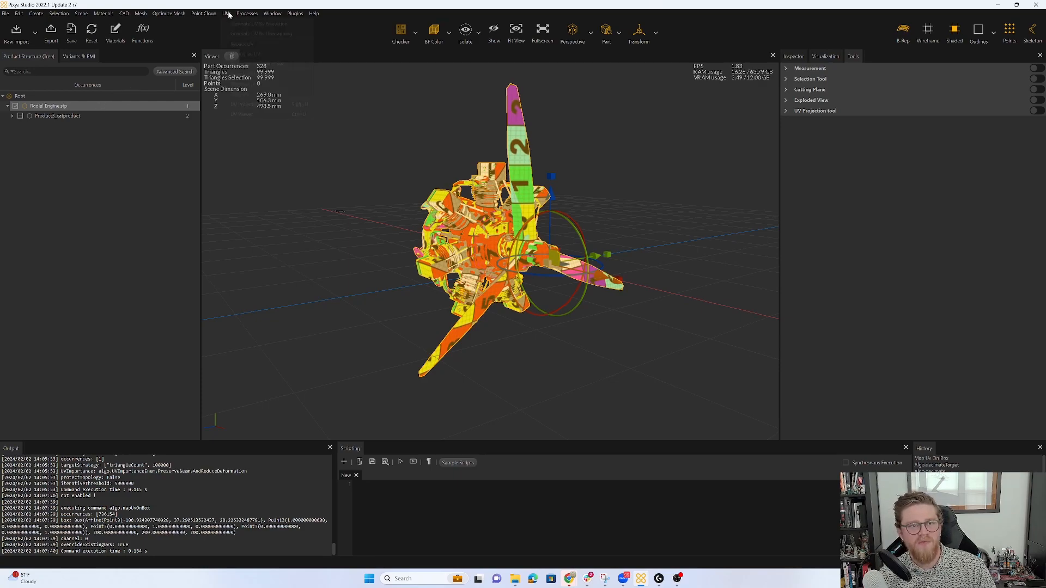
# Step: Normalize the UVs of Radial Engine.stp on source UV channel 0
pyautogui.click(226, 13)
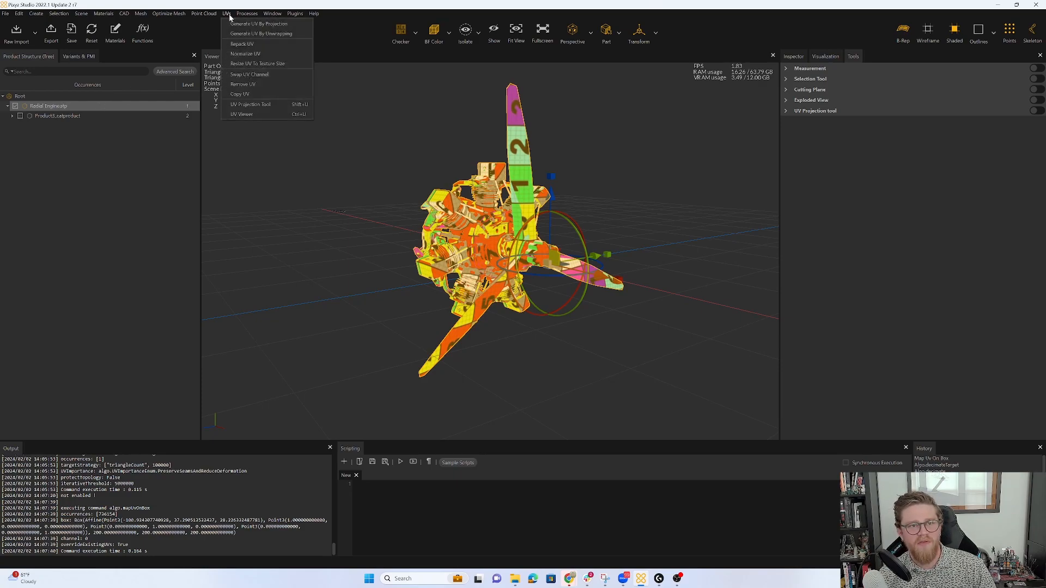
pyautogui.click(259, 55)
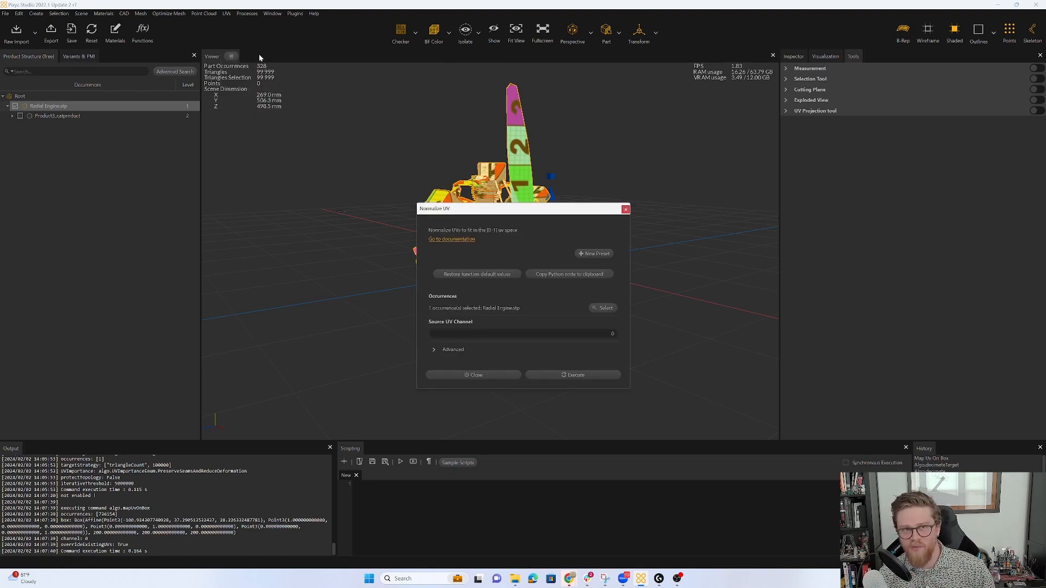
pyautogui.click(601, 377)
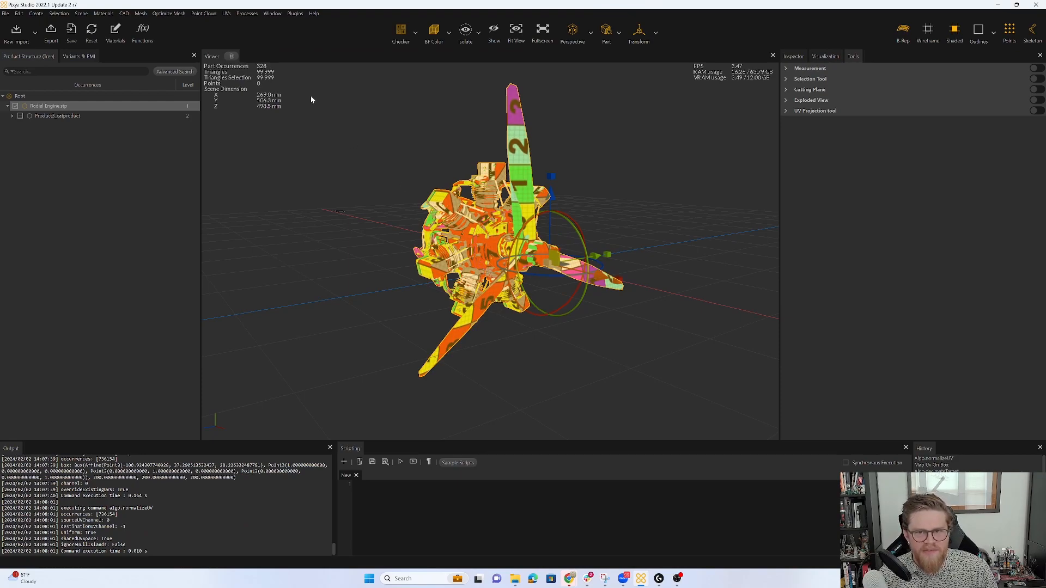
# Step: Repack the UVs of Radial Engine.stp with the default settings
pyautogui.click(227, 14)
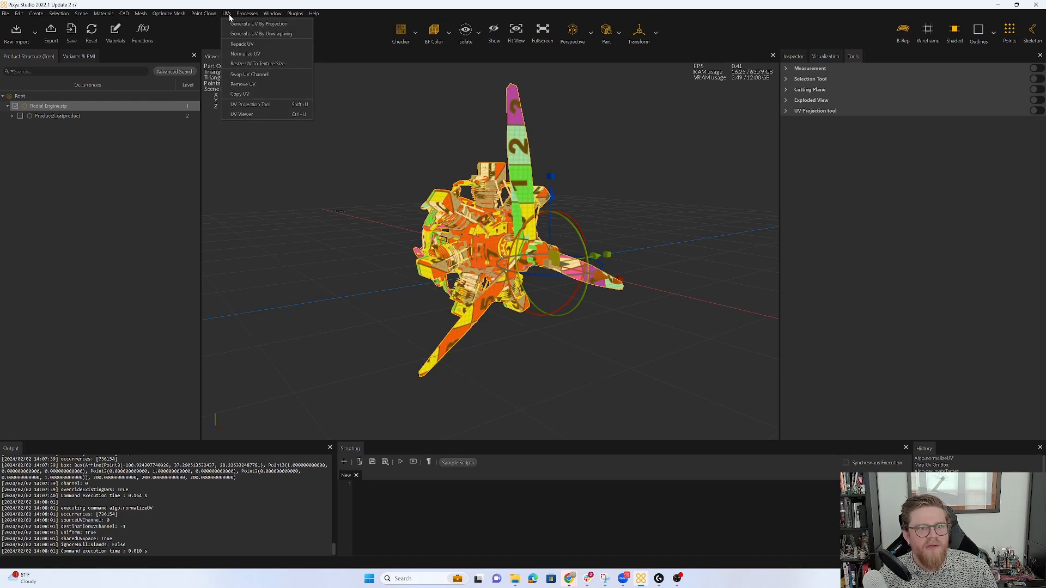
pyautogui.click(242, 43)
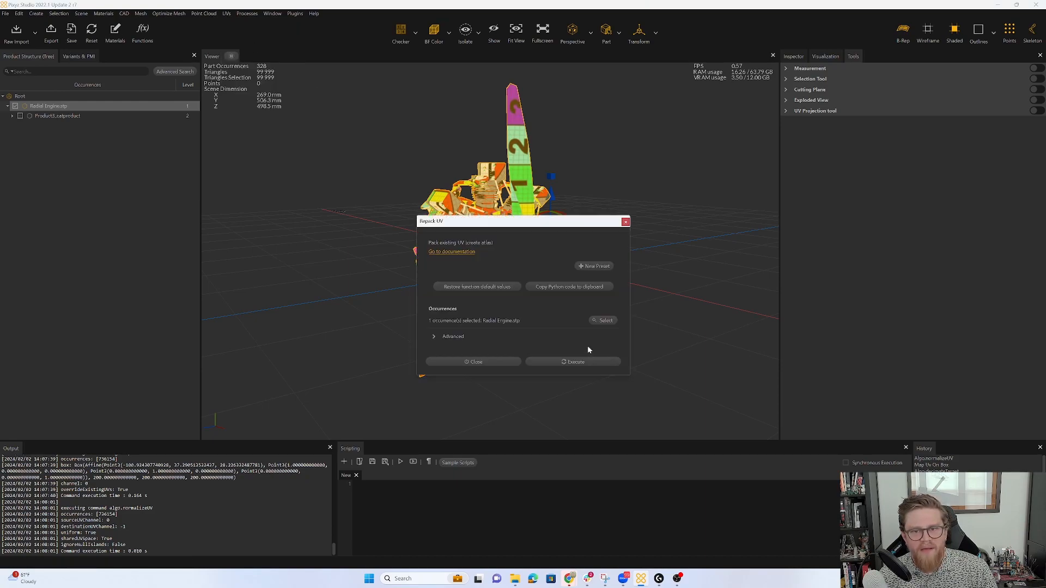
pyautogui.click(580, 364)
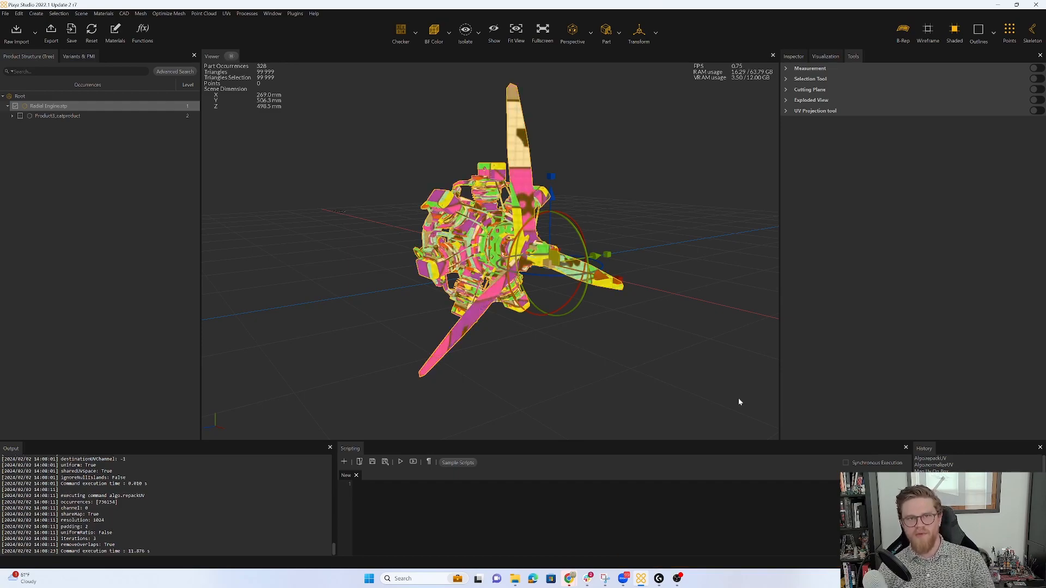
# Step: Open the UV Viewer and examine the repacked UV layout of channel 0 up close
pyautogui.click(226, 13)
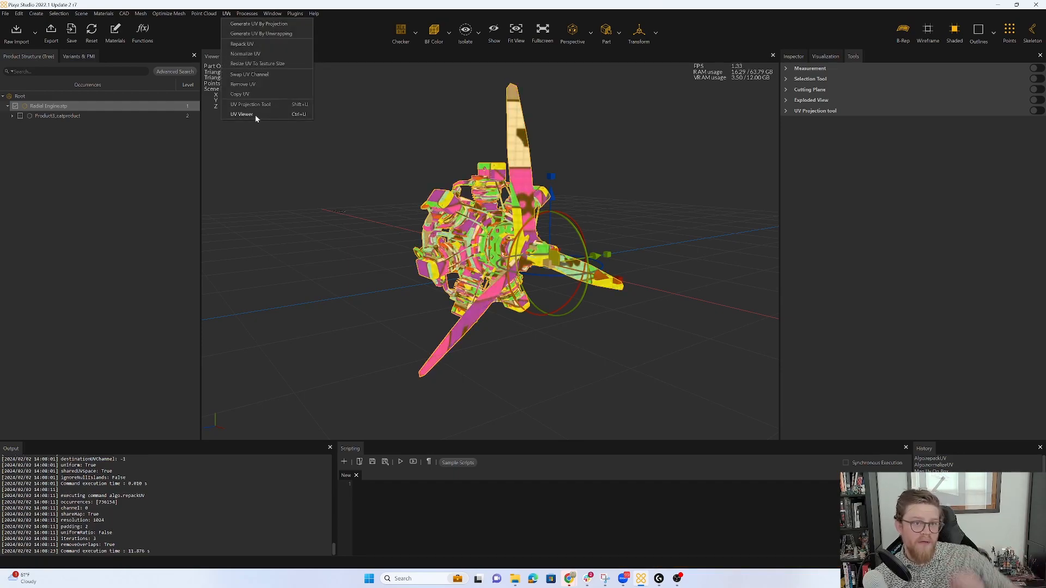
pyautogui.click(256, 116)
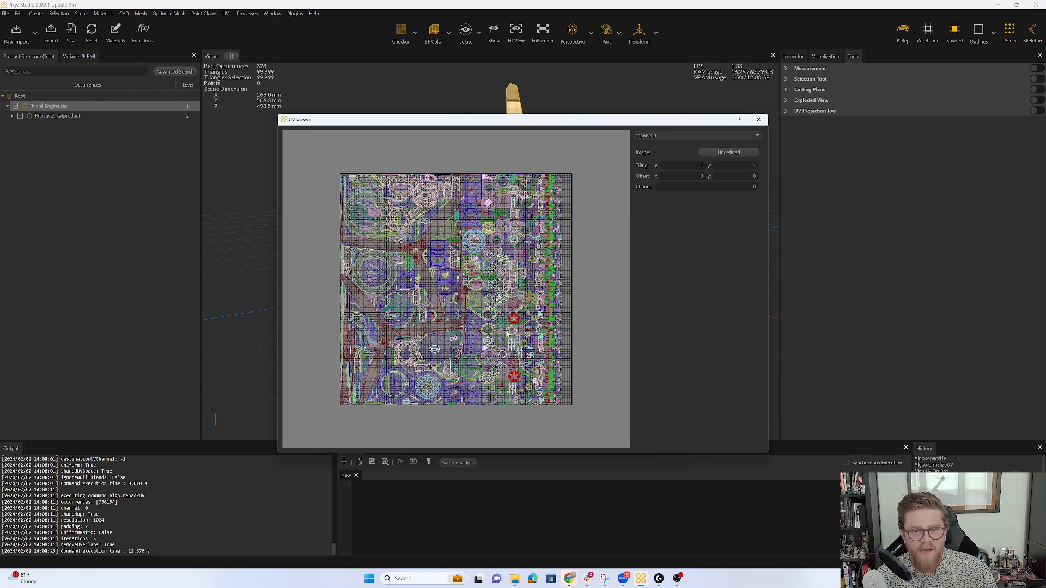
pyautogui.scroll(4, 506, 333)
pyautogui.scroll(-2, 448, 274)
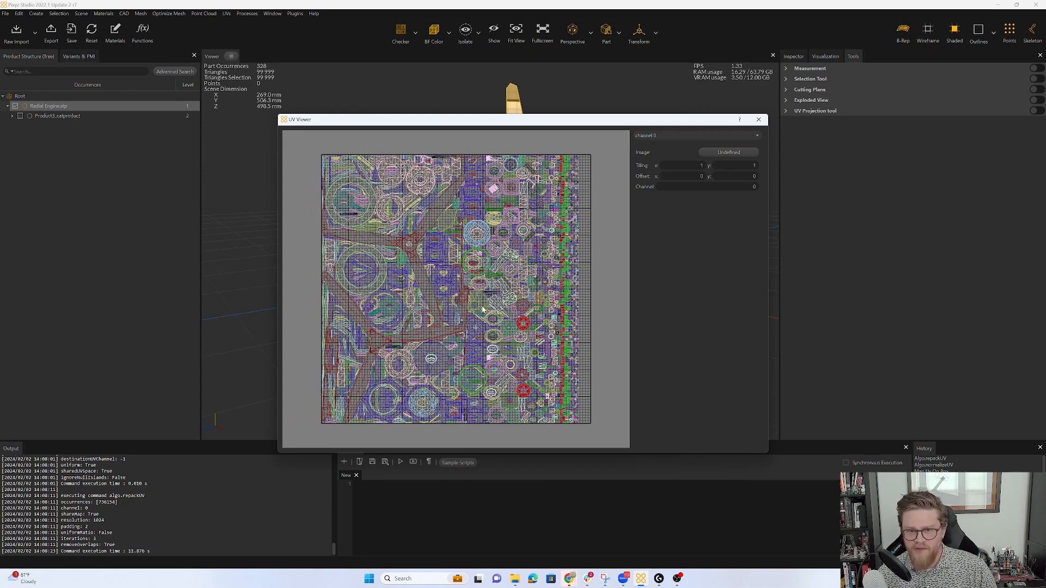
# Step: Close the UV Viewer and turn off the UV checker display on the engine
pyautogui.click(758, 119)
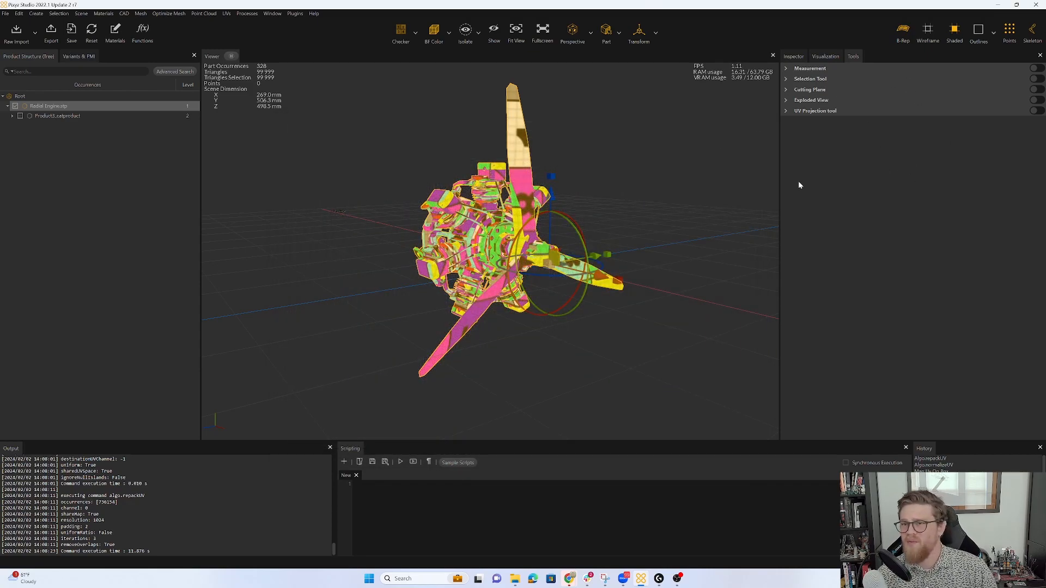
pyautogui.click(413, 37)
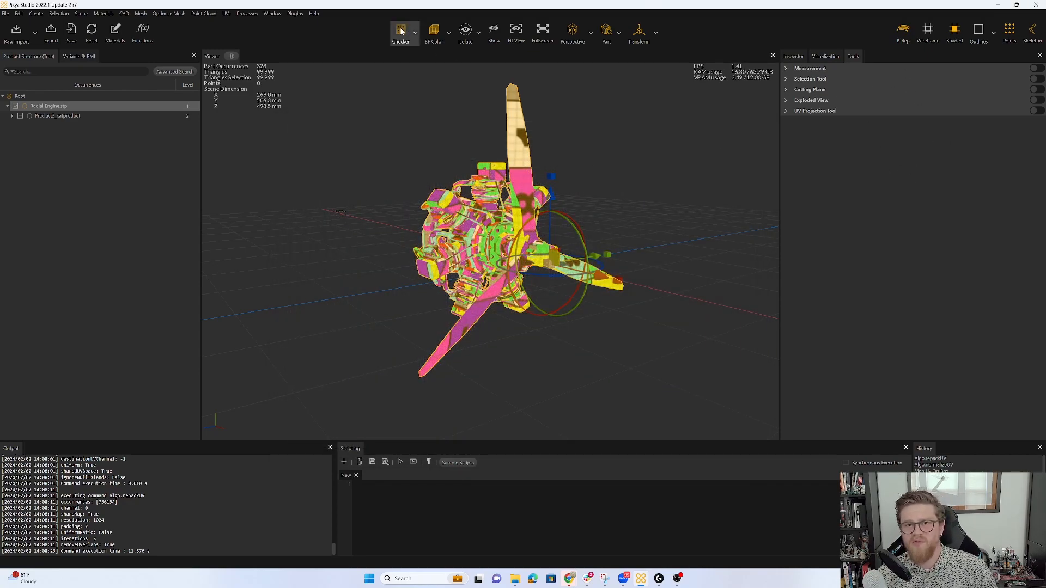
# Step: Show the 01-Studio environment map as the viewer background and increase its rotation to about 95
pyautogui.click(824, 56)
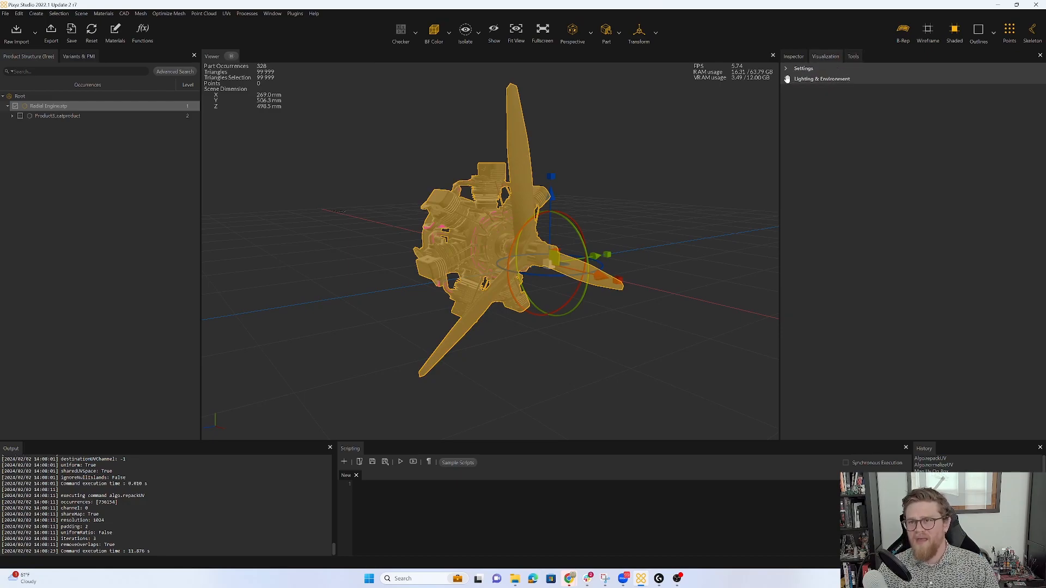
pyautogui.click(816, 79)
pyautogui.click(860, 206)
pyautogui.moveTo(856, 193); pyautogui.dragTo(904, 205)
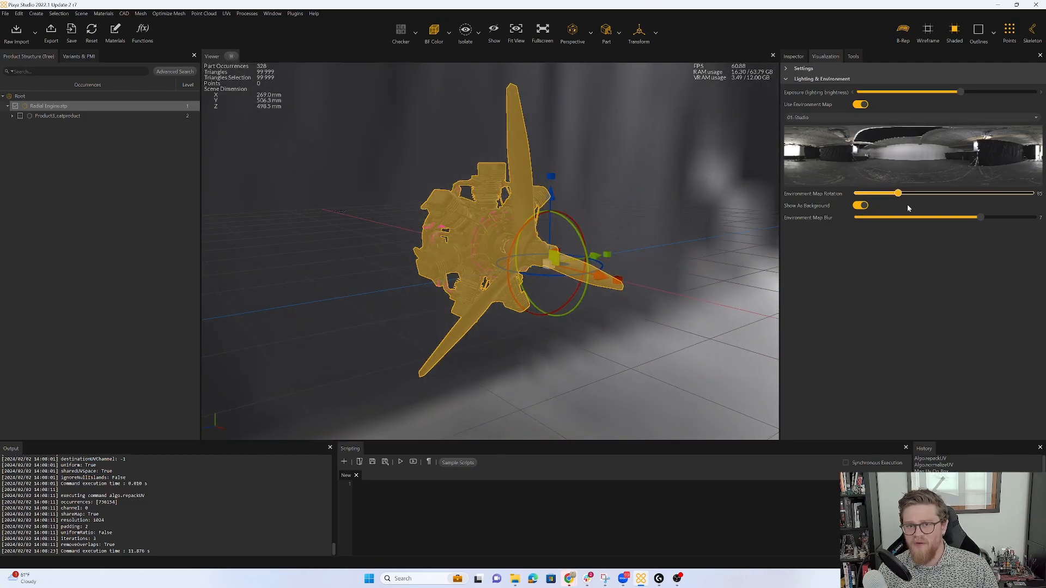
# Step: Try out the environment map's blur and rotation, ending at blur 5 and rotation about 75, and hide the map from the background
pyautogui.moveTo(978, 218); pyautogui.dragTo(839, 212)
pyautogui.moveTo(673, 207)
pyautogui.keyDown('alt'); pyautogui.mouseDown()
pyautogui.moveTo(709, 193)
pyautogui.moveTo(670, 194)
pyautogui.mouseUp(); pyautogui.keyUp('alt')
pyautogui.moveTo(857, 217); pyautogui.dragTo(946, 225)
pyautogui.moveTo(898, 194); pyautogui.dragTo(893, 194)
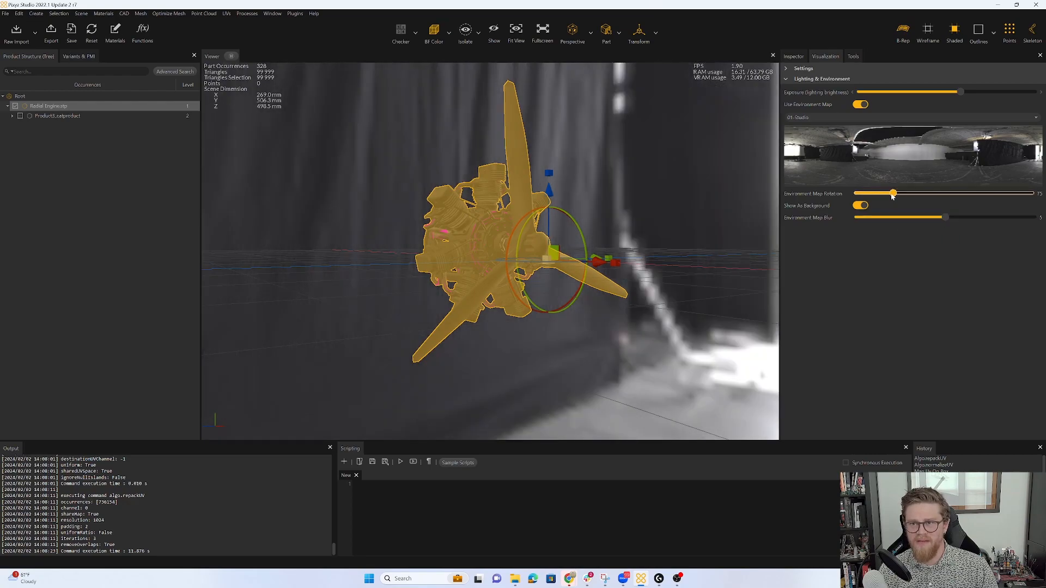
pyautogui.click(858, 203)
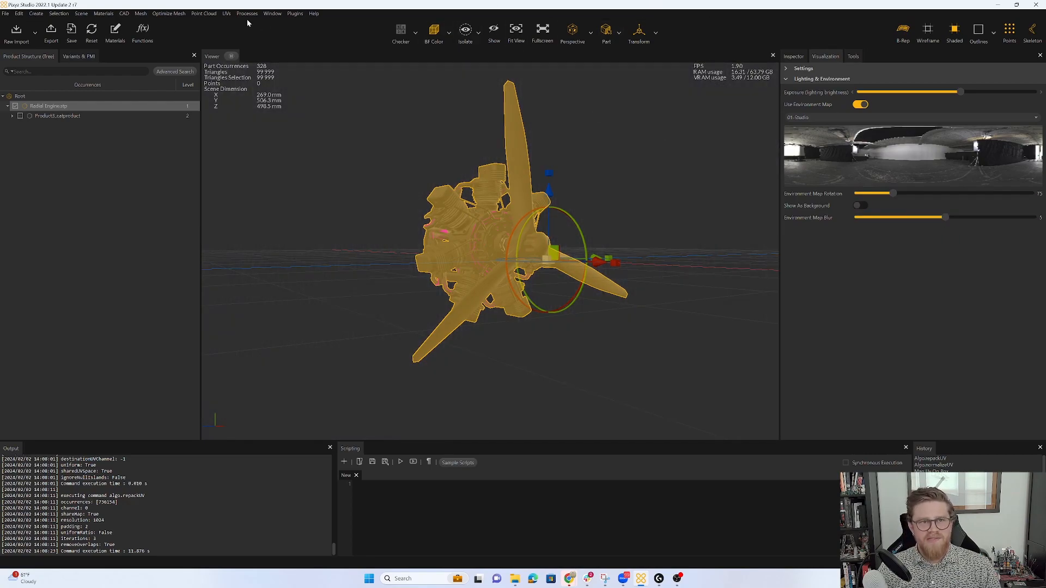
pyautogui.click(201, 16)
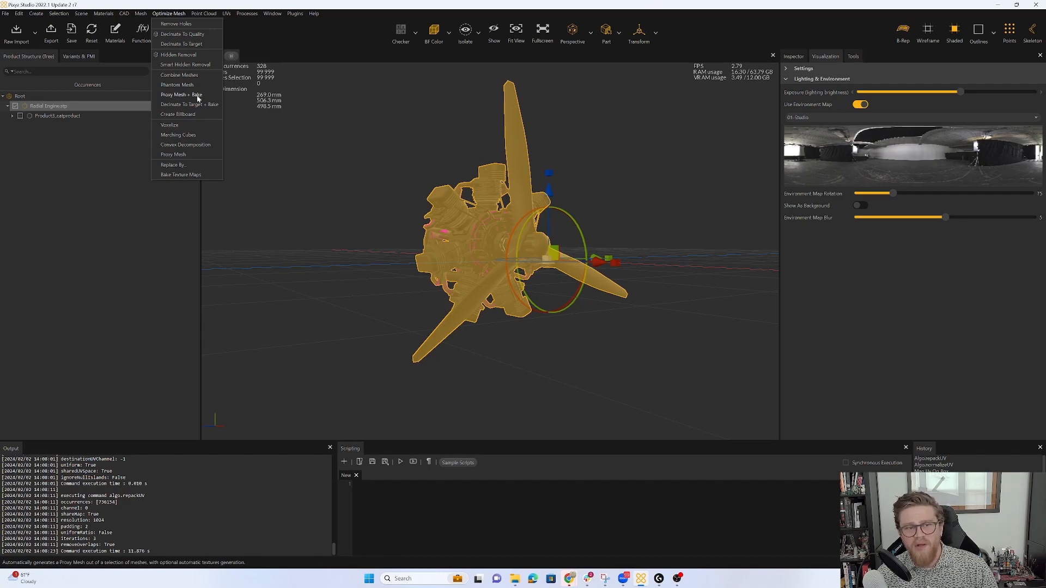
pyautogui.click(4, 16)
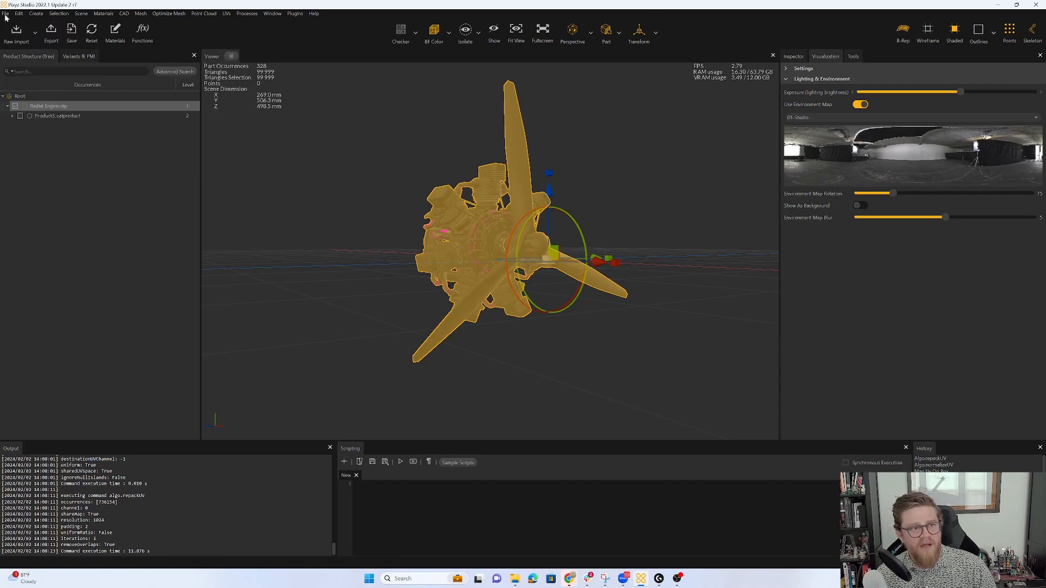
pyautogui.click(5, 15)
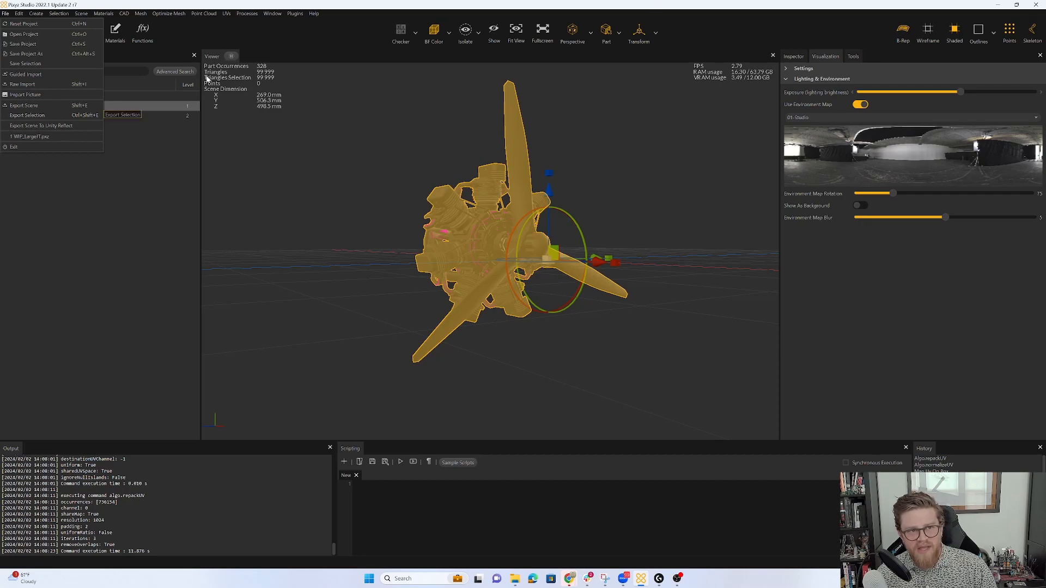
pyautogui.click(345, 34)
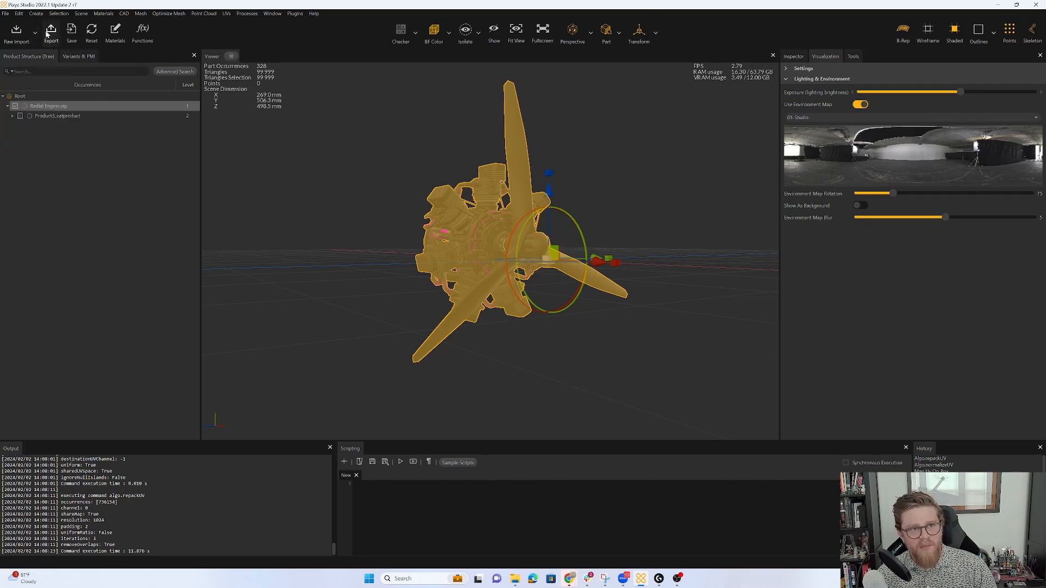
# Step: Export the scene as Radial Engine.obj to the Test_Data_Generic folder
pyautogui.click(52, 33)
pyautogui.click(330, 143)
pyautogui.click(327, 260)
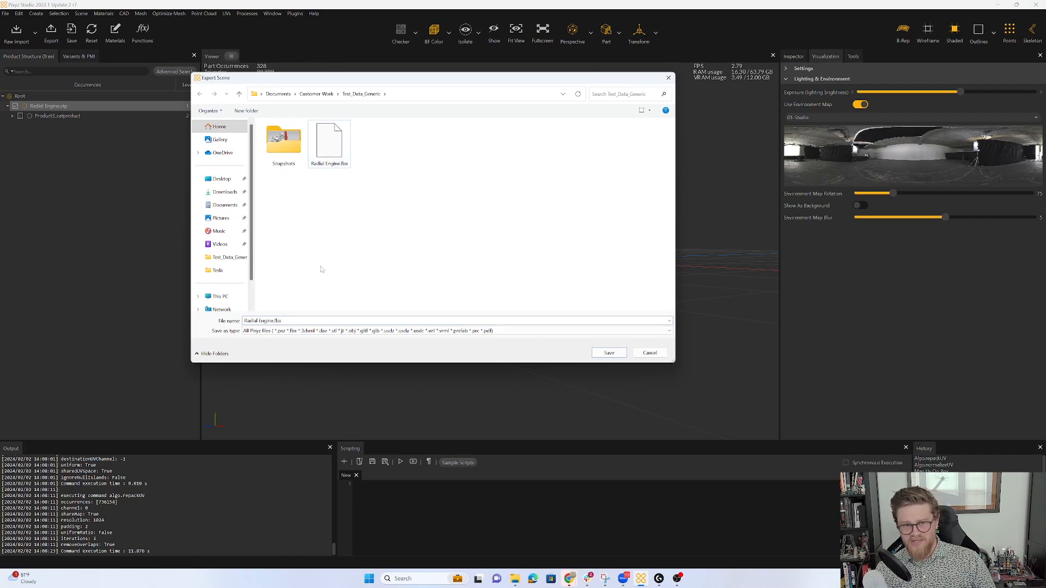
pyautogui.click(294, 321)
pyautogui.click(360, 279)
pyautogui.click(294, 321)
pyautogui.click(294, 321)
pyautogui.press('BackSpace')
pyautogui.press('BackSpace')
pyautogui.press('BackSpace')
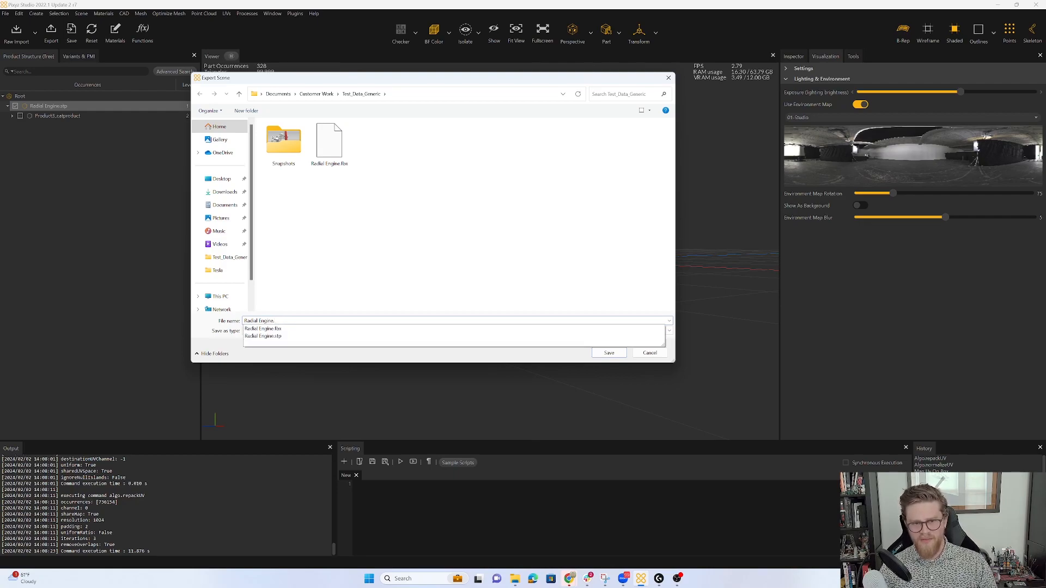
pyautogui.write('obj')
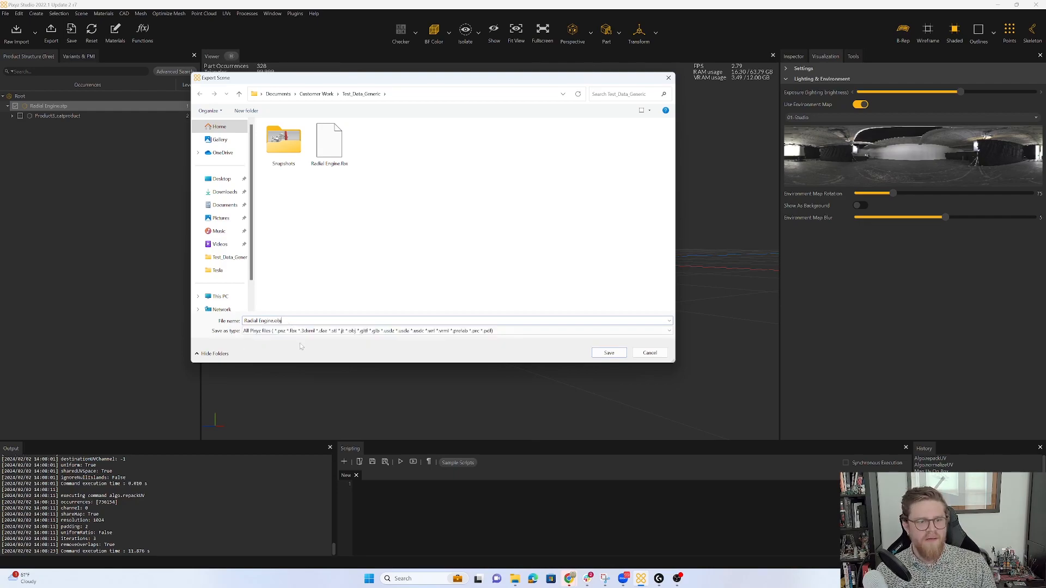
pyautogui.click(609, 352)
# Step: Enlarge the scripting and output area below the viewer
pyautogui.moveTo(463, 215); pyautogui.dragTo(431, 207, button='middle')
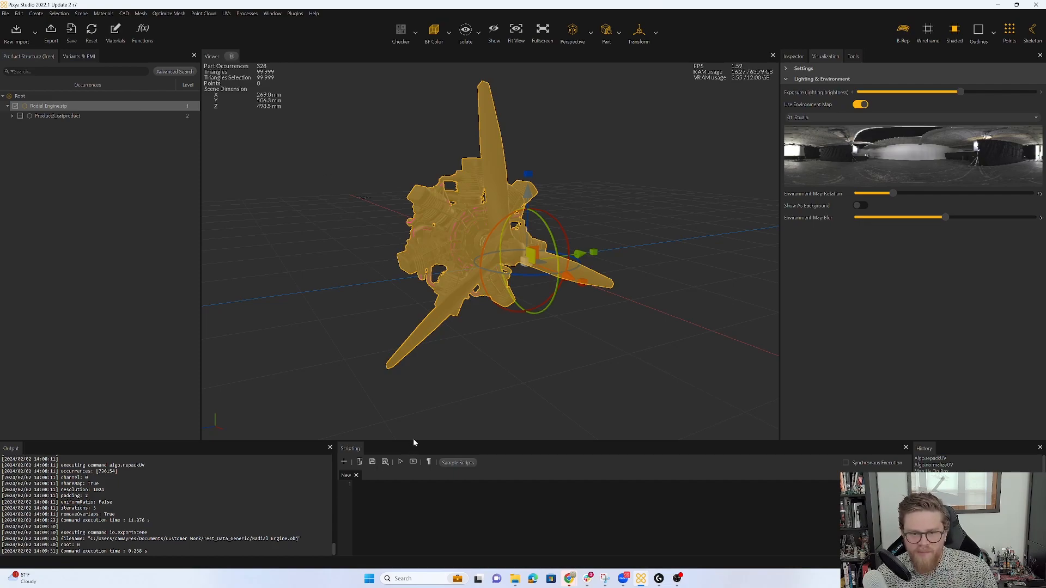
pyautogui.moveTo(388, 442); pyautogui.dragTo(385, 306)
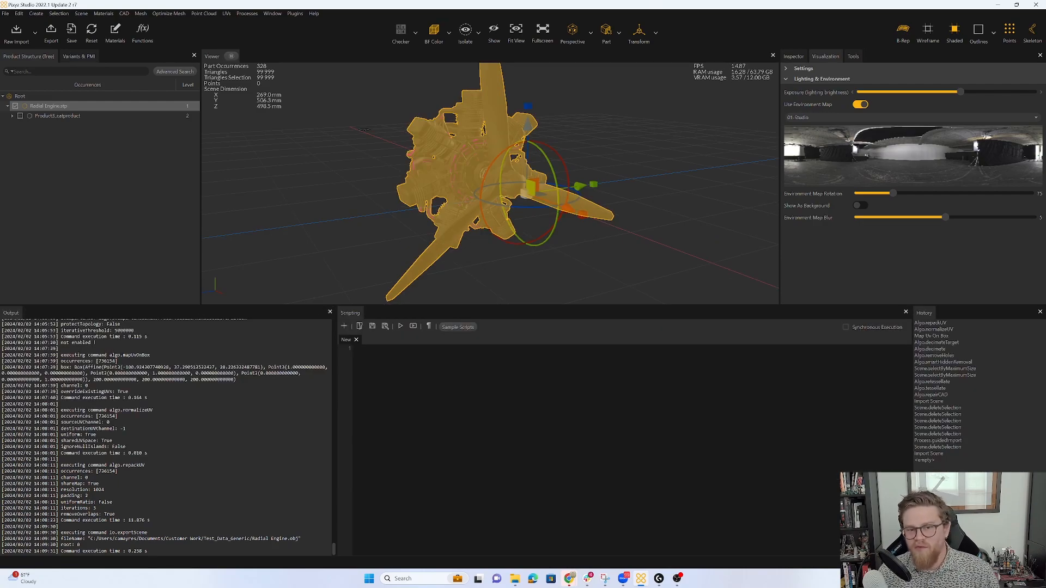
pyautogui.click(359, 327)
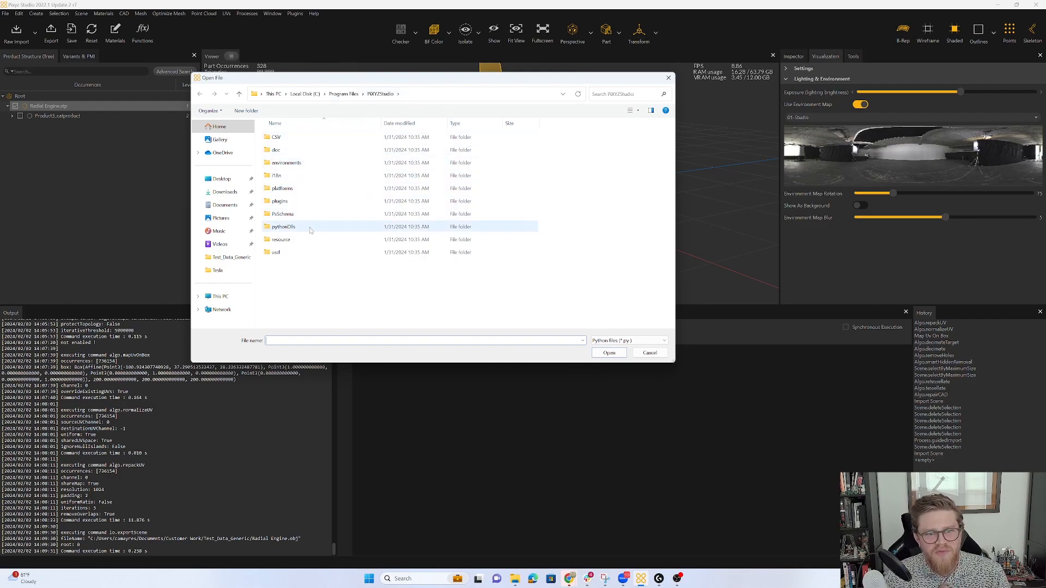
pyautogui.click(281, 240)
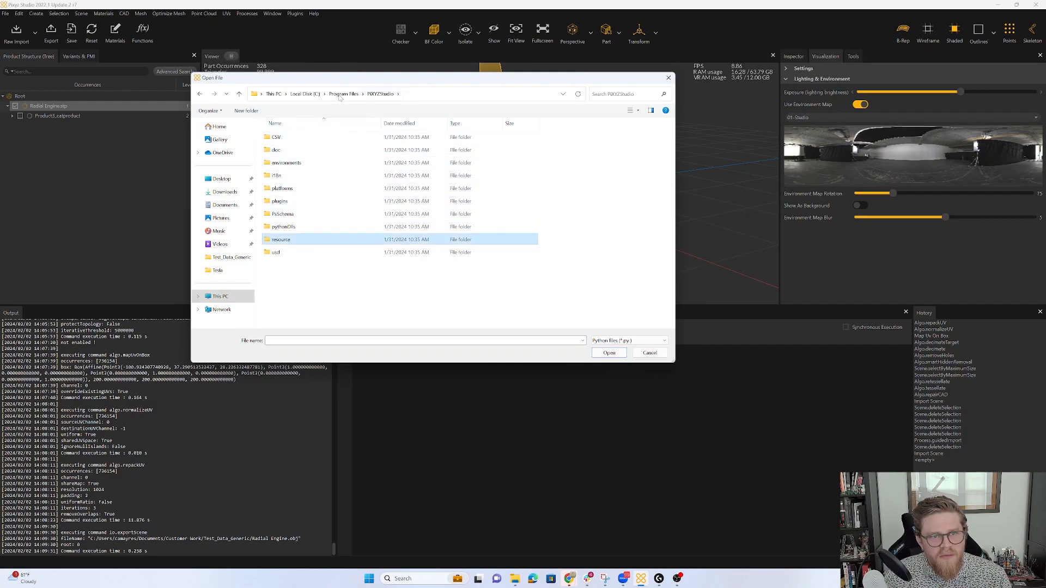
pyautogui.click(669, 79)
# Step: Open the sample scripts folder, look over the supplied Python scripts, and close the folder window
pyautogui.click(457, 327)
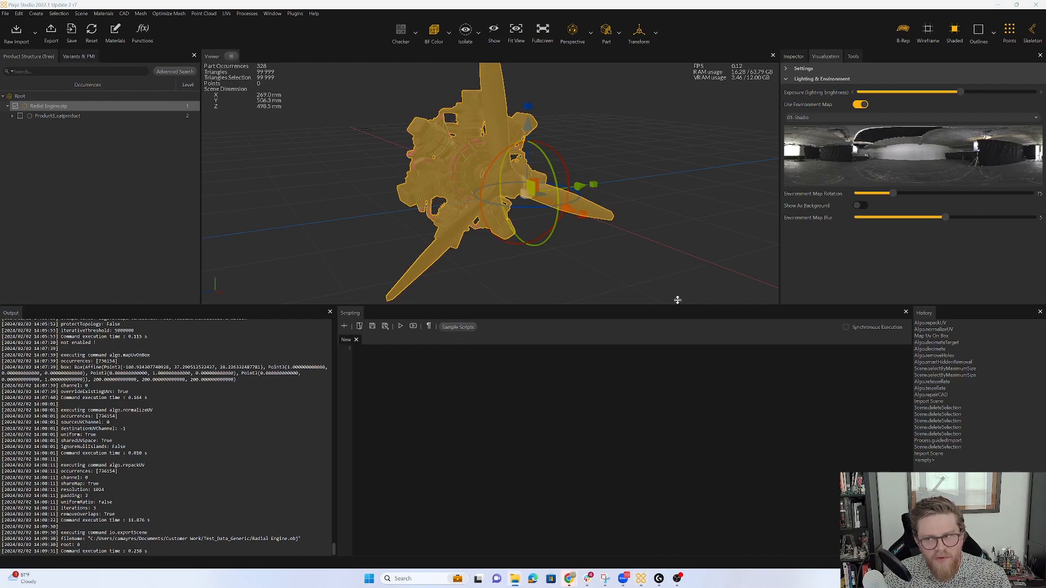
pyautogui.moveTo(717, 177); pyautogui.dragTo(677, 88)
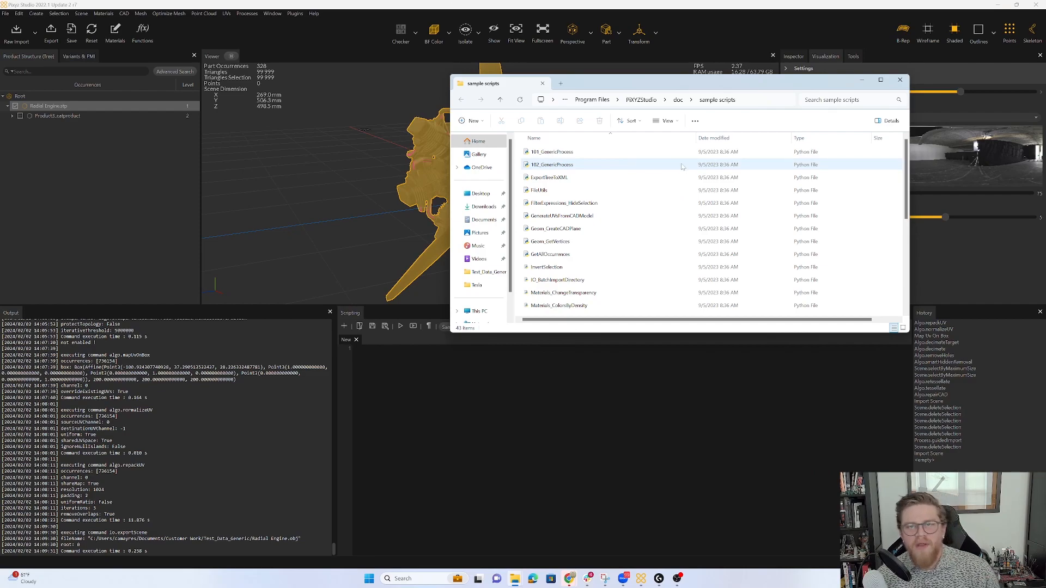
pyautogui.moveTo(684, 88); pyautogui.dragTo(597, 65)
pyautogui.click(521, 132)
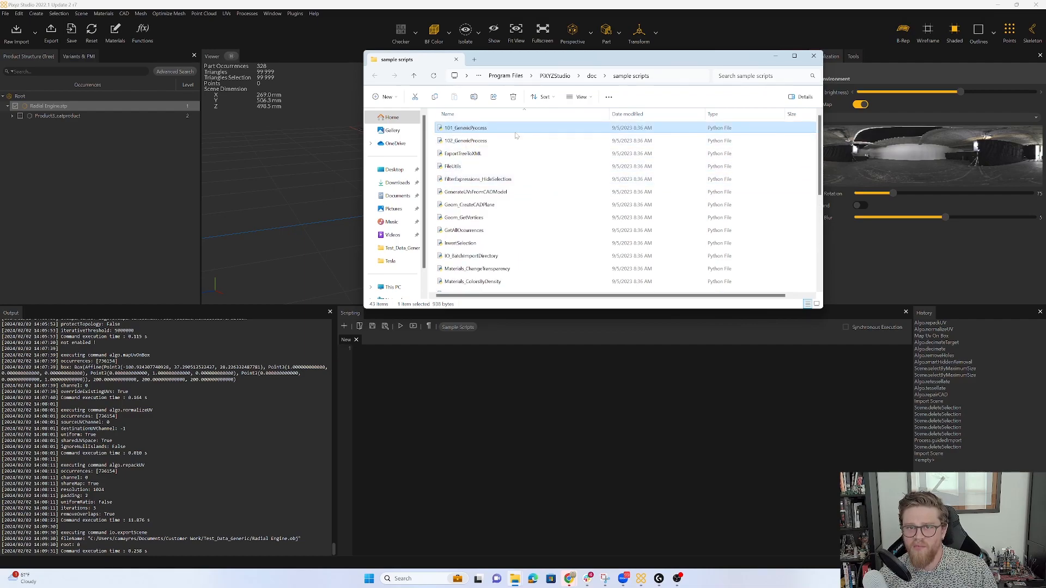
pyautogui.click(813, 56)
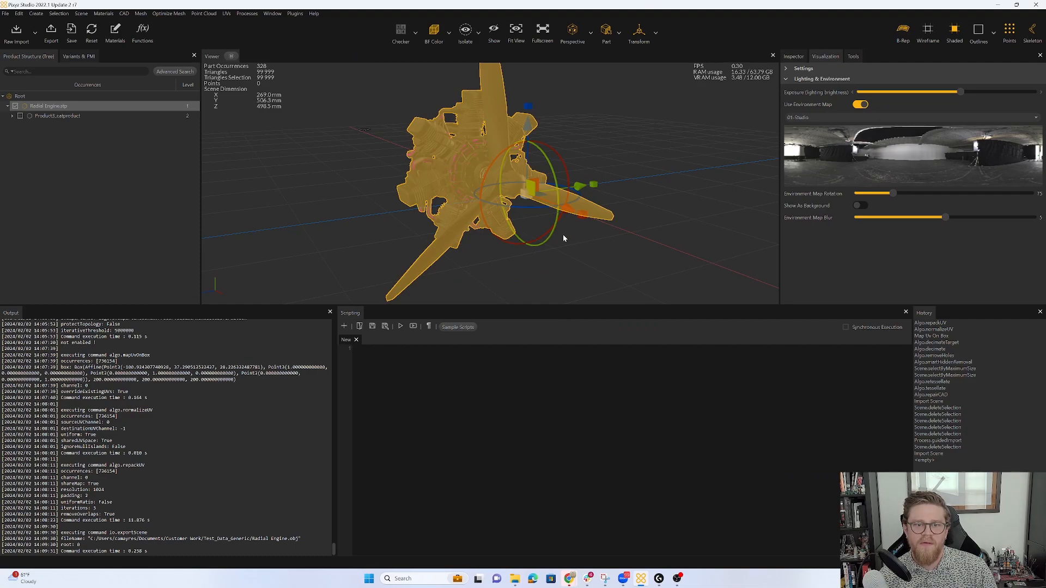
# Step: Load the 101_GenericProcess sample script from the sample scripts folder into the script editor
pyautogui.click(457, 328)
pyautogui.moveTo(464, 128); pyautogui.dragTo(485, 349)
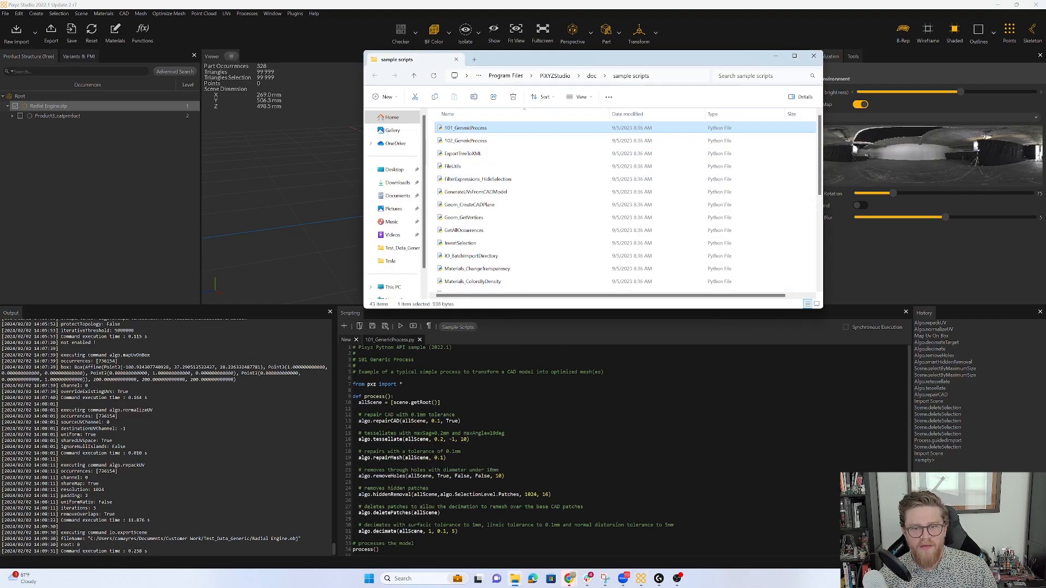
pyautogui.click(839, 129)
# Step: Examine the commands and parameters of the 101_GenericProcess.py script, from CAD repair through tessellation to decimation
pyautogui.scroll(-1, 455, 408)
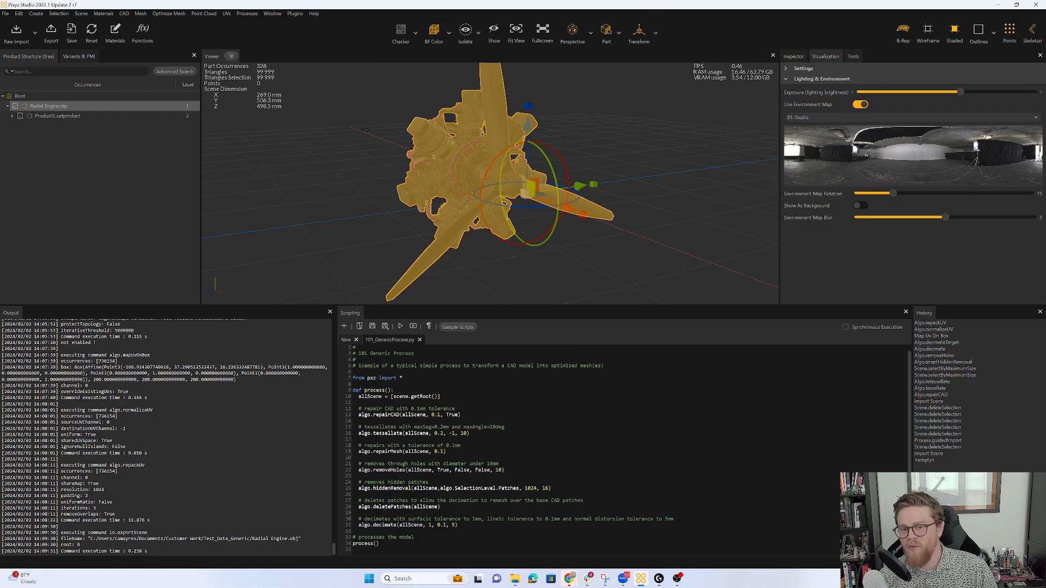
pyautogui.click(434, 434)
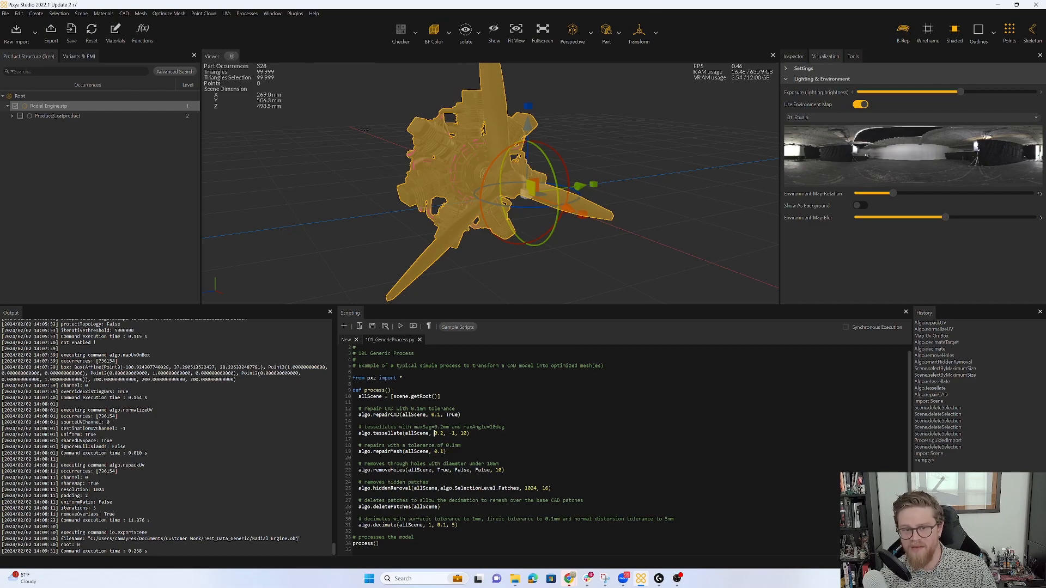
pyautogui.click(400, 326)
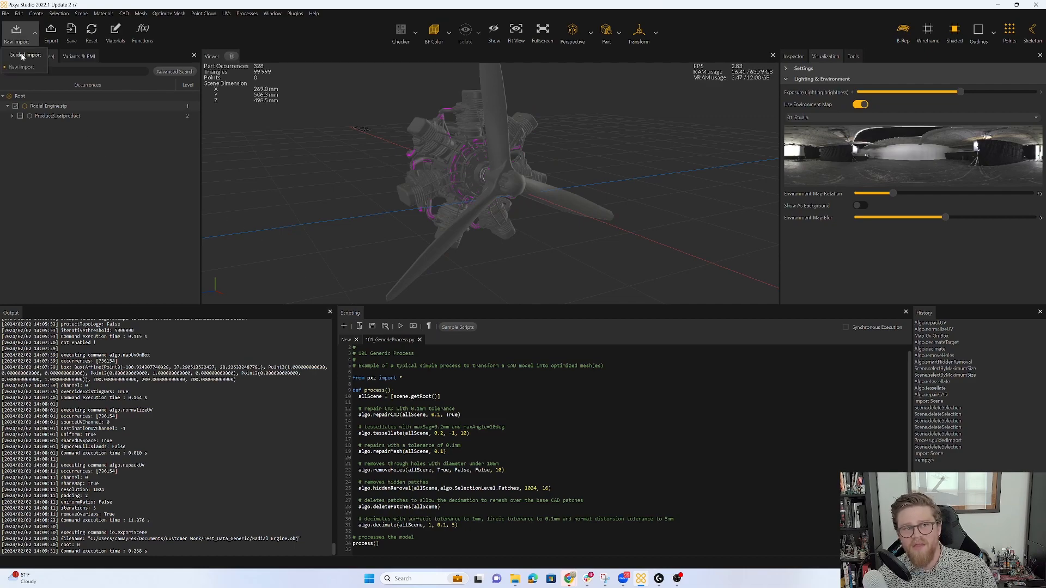
# Step: Run a Guided Import of Radial Engine.stp with the Medium tessellation preset and the default advanced options
pyautogui.click(25, 55)
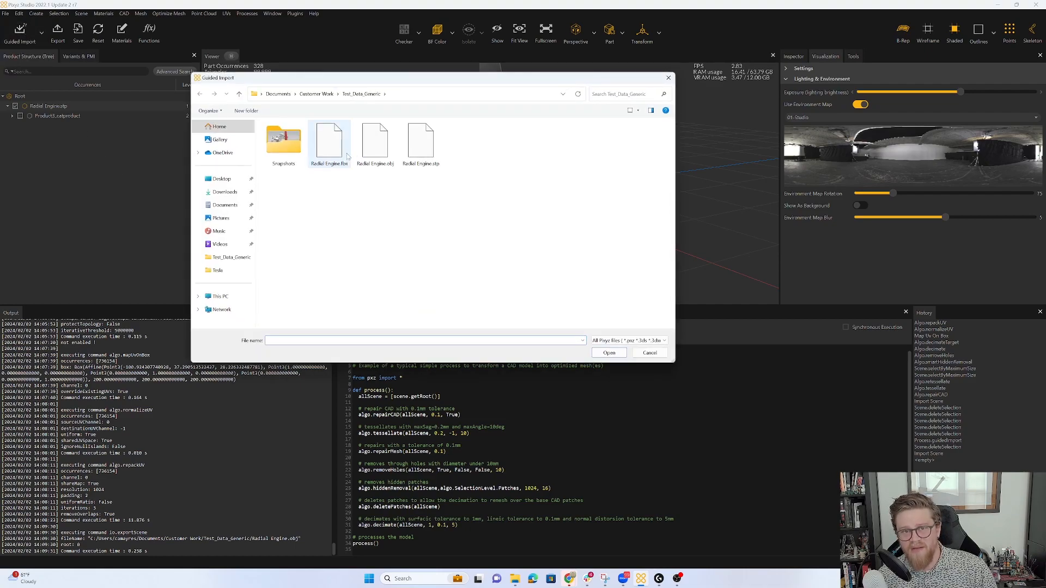
pyautogui.click(422, 143)
pyautogui.click(611, 354)
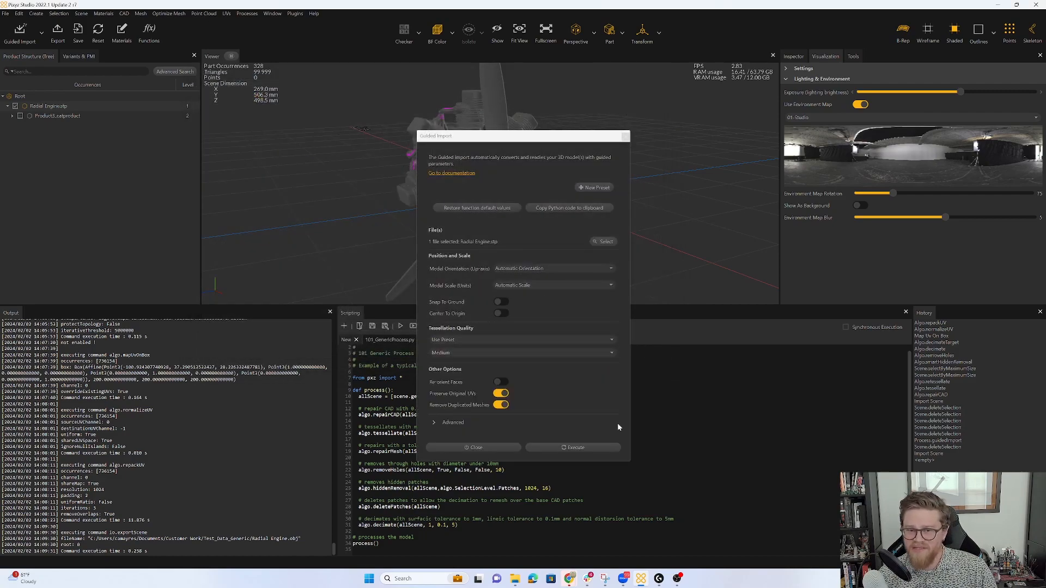
pyautogui.click(446, 423)
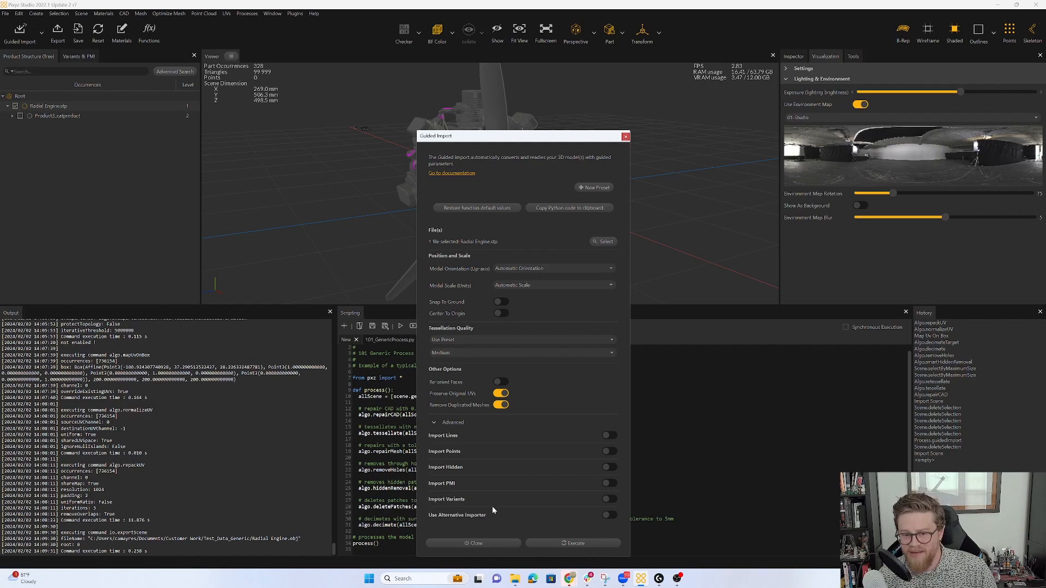
pyautogui.click(573, 543)
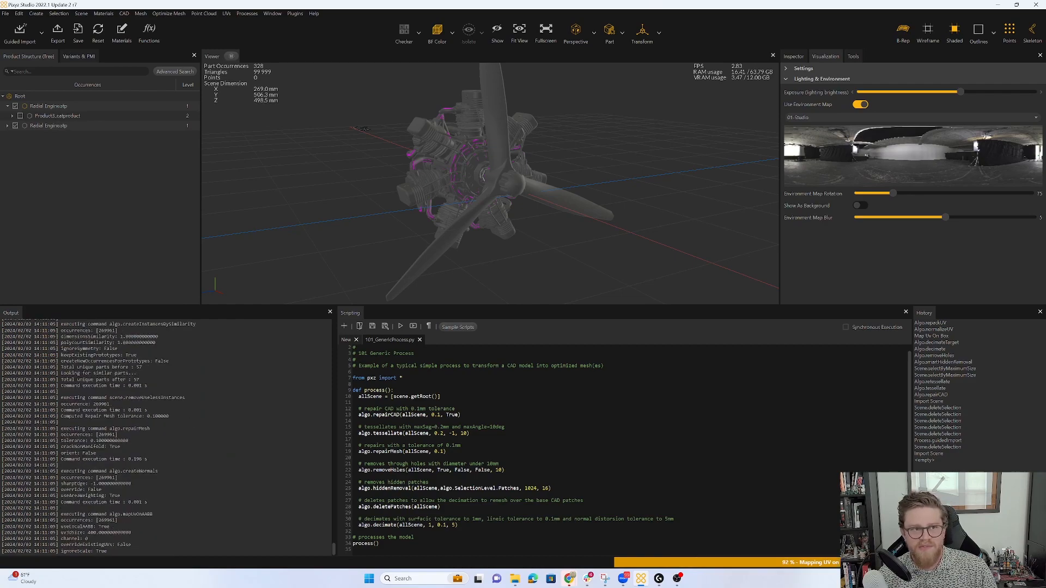
# Step: Move the newly imported Radial Engine.stp along the red axis beside the optimized engine and compare both models up close
pyautogui.click(69, 129)
pyautogui.moveTo(597, 191); pyautogui.dragTo(737, 235)
pyautogui.click(718, 187)
pyautogui.keyDown('alt'); pyautogui.moveTo(608, 265); pyautogui.dragTo(531, 246); pyautogui.keyUp('alt')
pyautogui.scroll(5, 580, 221)
pyautogui.scroll(-2, 580, 223)
pyautogui.scroll(3, 478, 228)
pyautogui.scroll(-5, 476, 227)
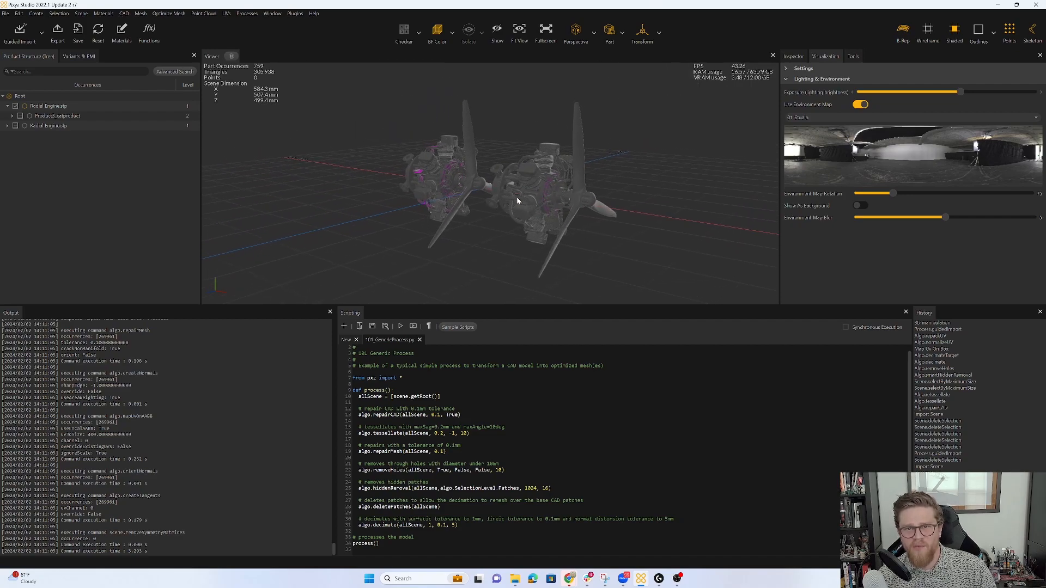
pyautogui.keyDown('alt'); pyautogui.moveTo(483, 158); pyautogui.dragTo(509, 145); pyautogui.keyUp('alt')
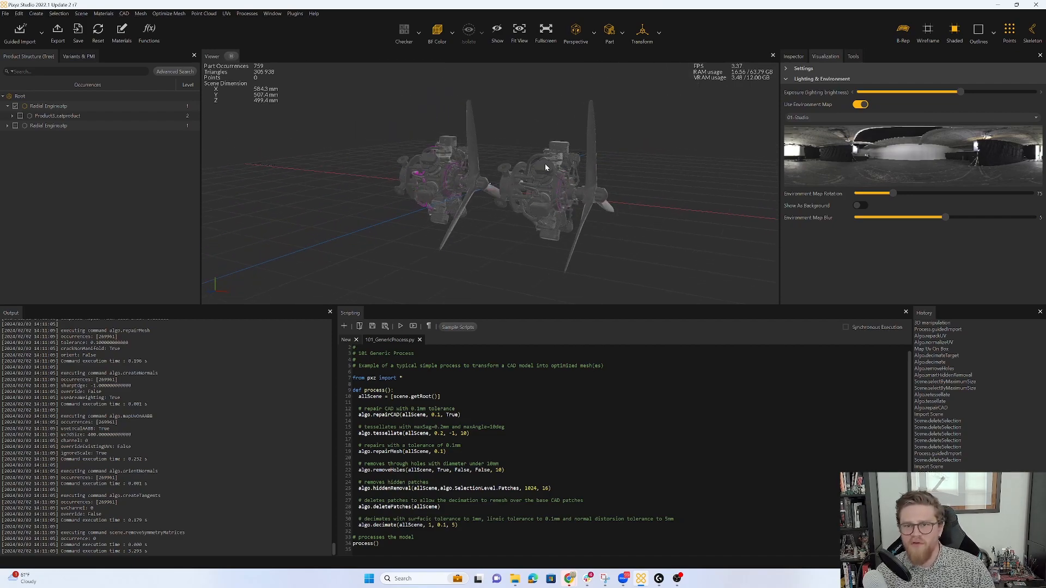
# Step: Shift the newly imported engine slightly farther from the optimized one along the red axis
pyautogui.click(92, 126)
pyautogui.moveTo(664, 211); pyautogui.dragTo(675, 210)
# Step: Enable Move Pivot Only, try moving the newly imported engine's pivot, and undo that manipulation
pyautogui.click(659, 33)
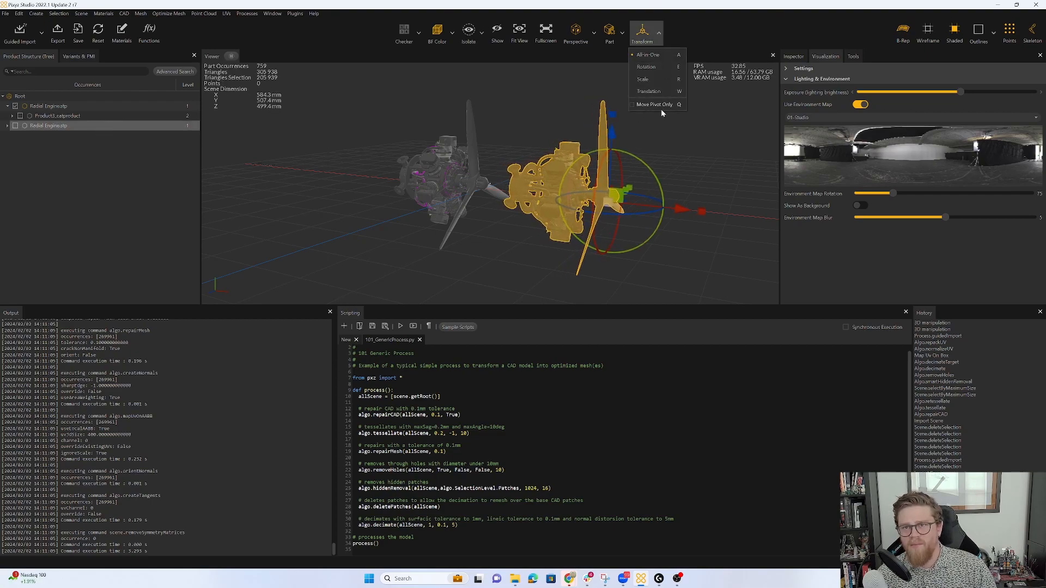
pyautogui.click(631, 104)
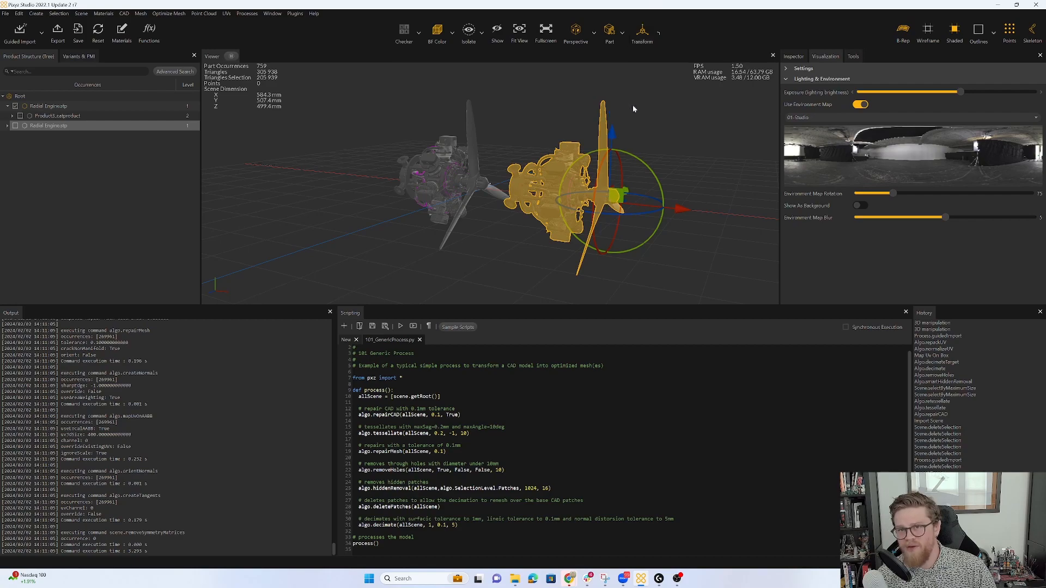
pyautogui.moveTo(675, 208)
pyautogui.mouseDown()
pyautogui.moveTo(734, 217)
pyautogui.moveTo(651, 218)
pyautogui.moveTo(719, 231)
pyautogui.moveTo(678, 226)
pyautogui.mouseUp()
pyautogui.hotkey('ctrl', 'z')
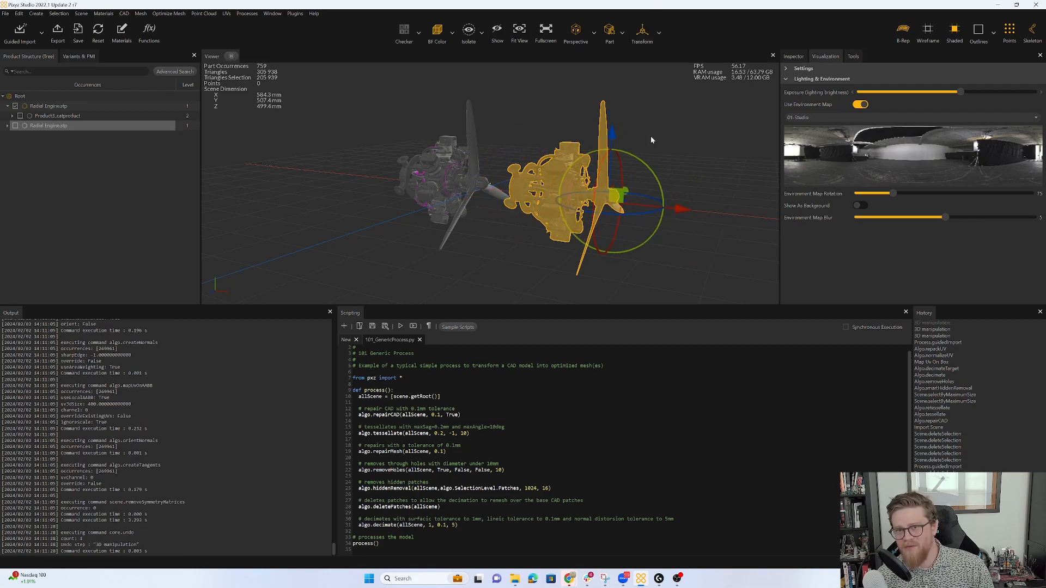
# Step: Turn off Move Pivot Only and delete the newly imported Radial Engine.stp, keeping only the optimized engine in the scene
pyautogui.click(659, 33)
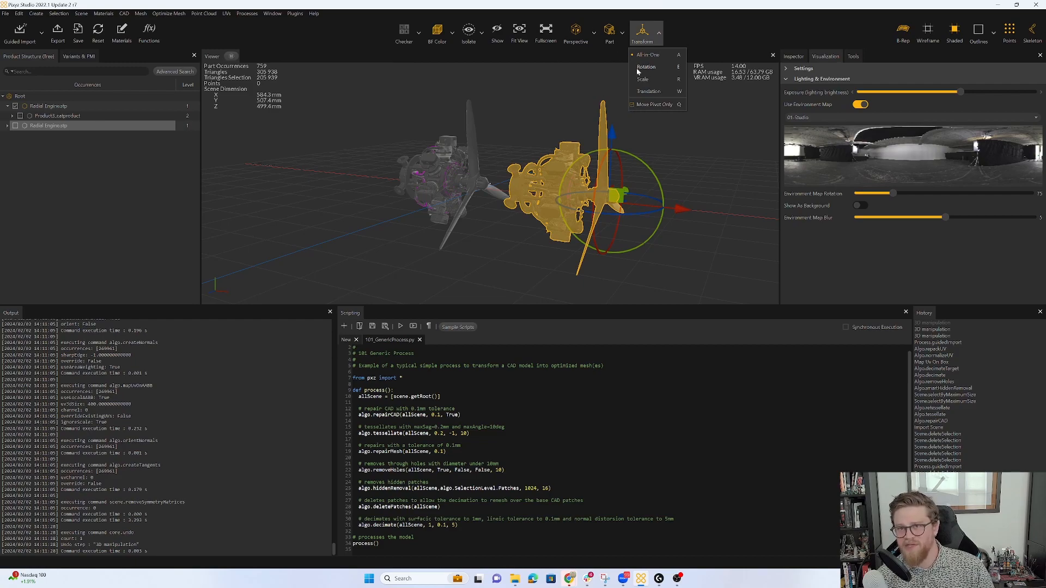
pyautogui.click(635, 105)
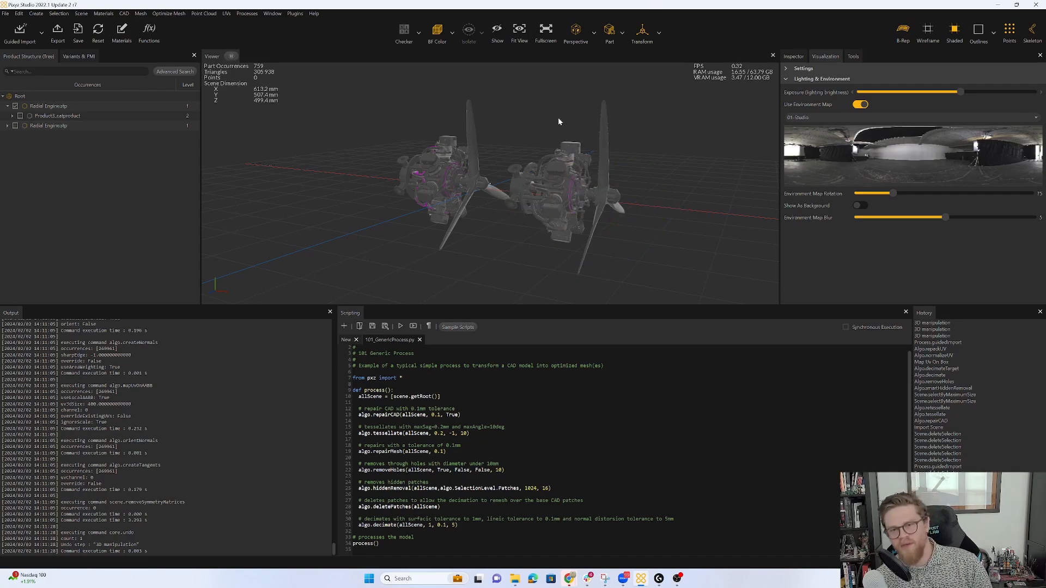
pyautogui.moveTo(570, 138); pyautogui.dragTo(540, 146)
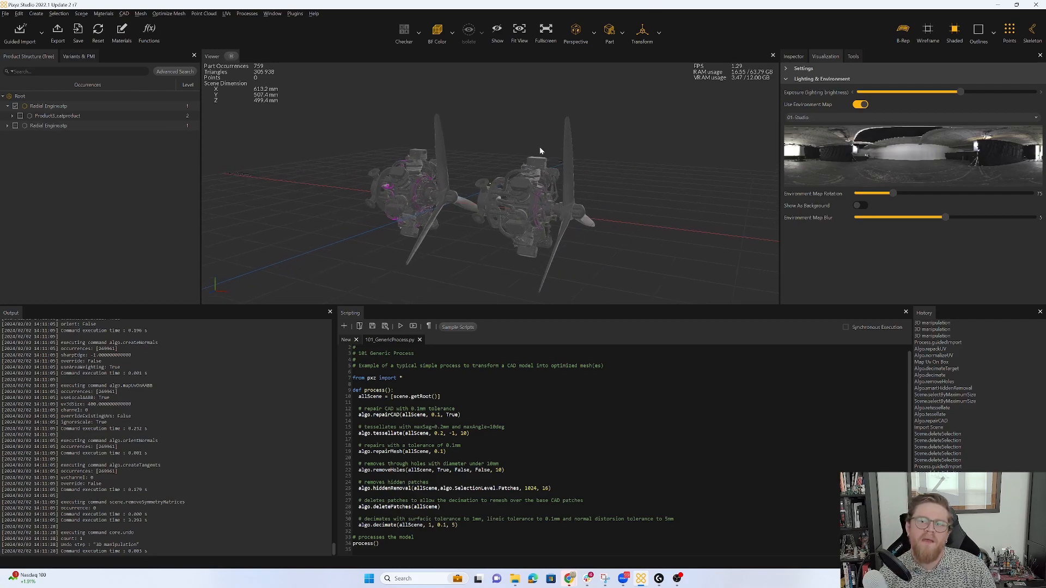
pyautogui.click(92, 126)
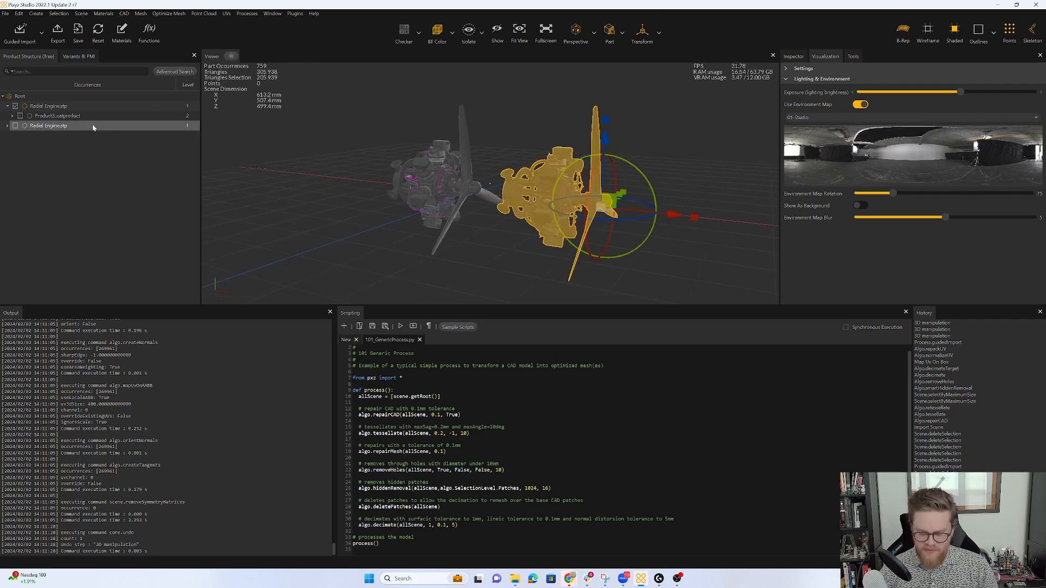
pyautogui.press('Delete')
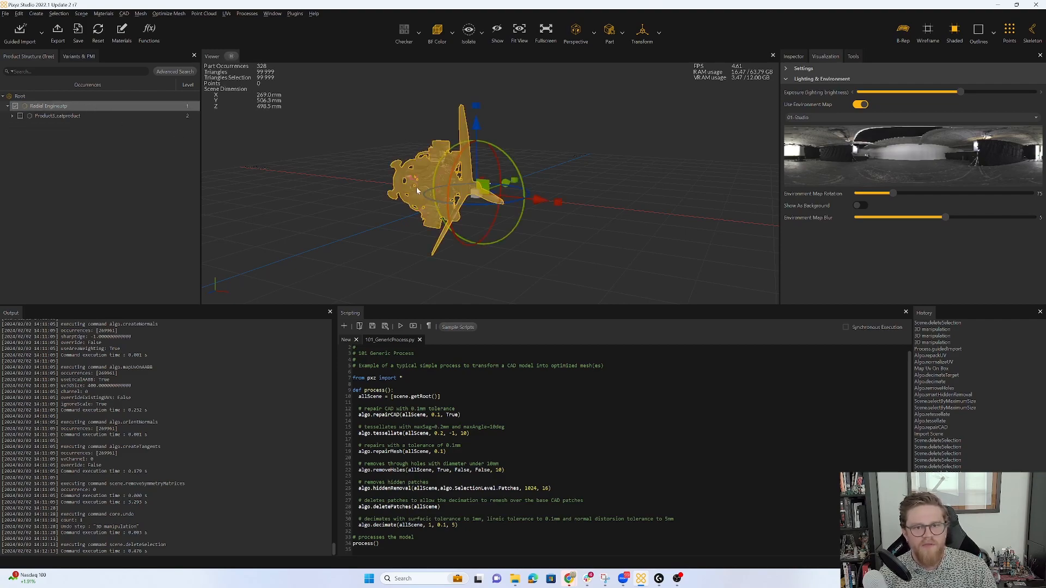
# Step: Merge the parts of Product3.catproduct by tree level with a max level of 3
pyautogui.scroll(5, 418, 191)
pyautogui.moveTo(406, 170); pyautogui.dragTo(462, 184, button='middle')
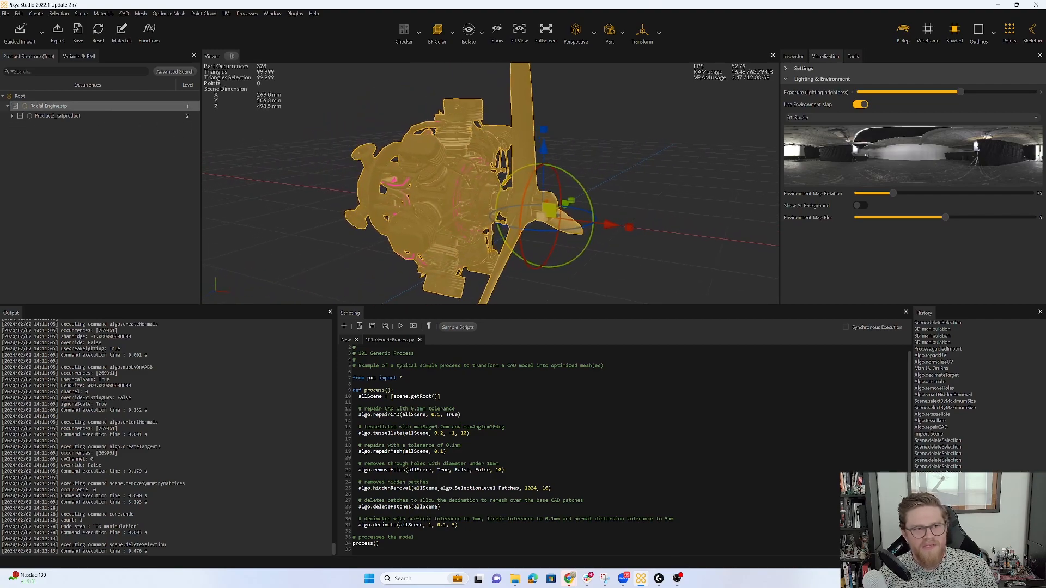
pyautogui.click(12, 115)
pyautogui.click(49, 115)
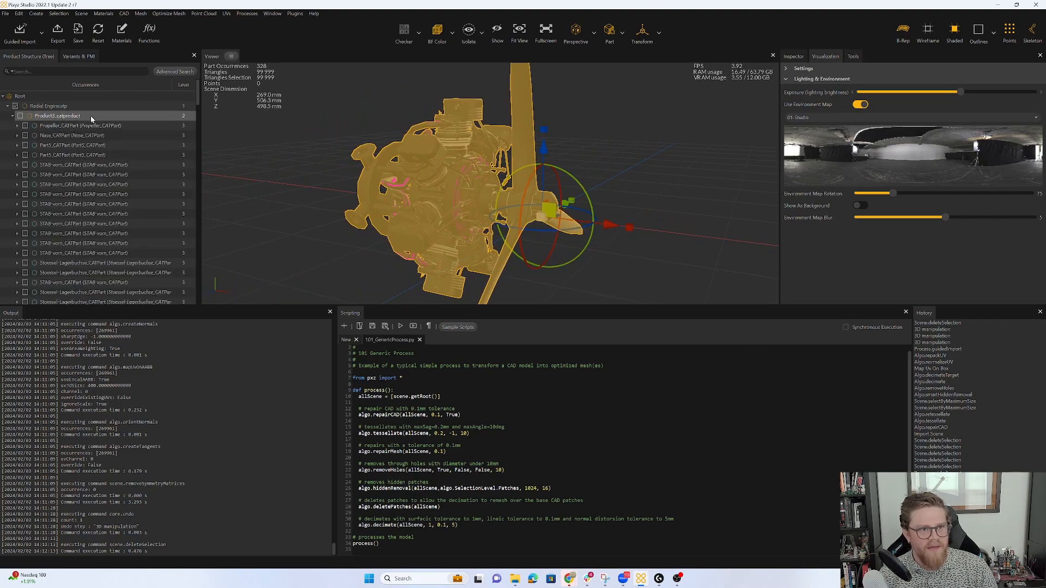
pyautogui.click(82, 14)
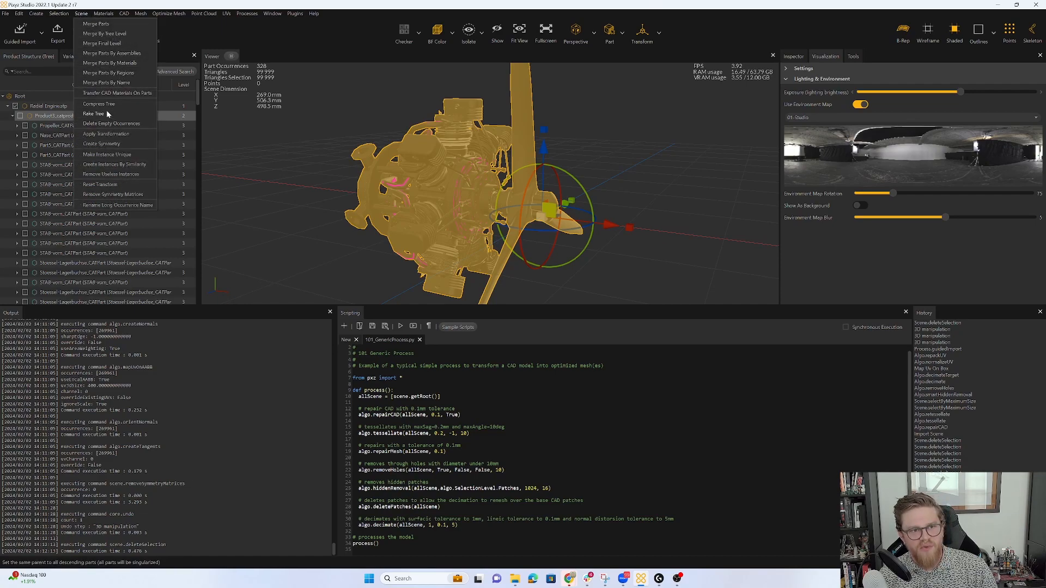
pyautogui.click(105, 34)
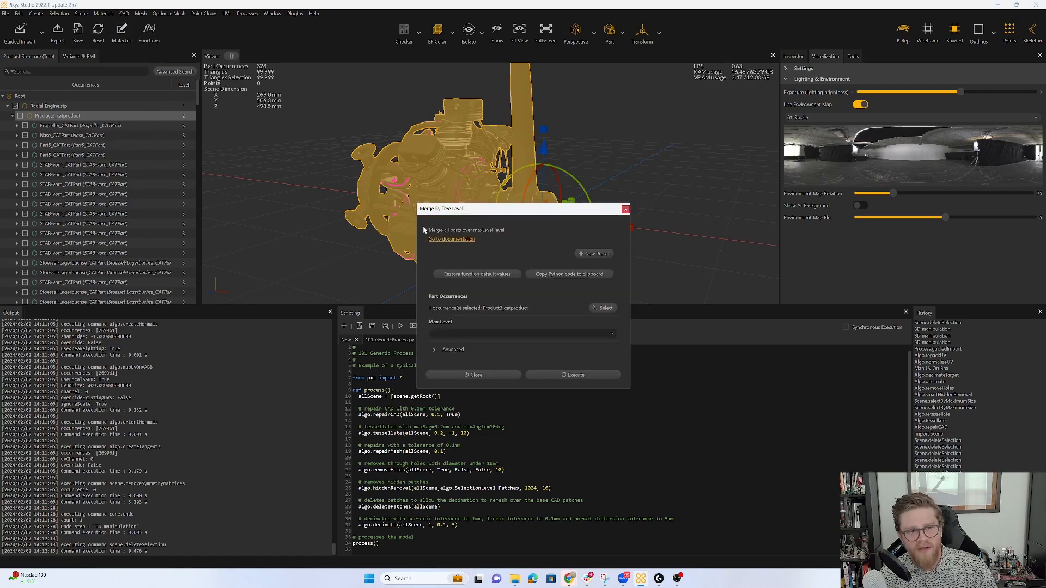
pyautogui.click(16, 135)
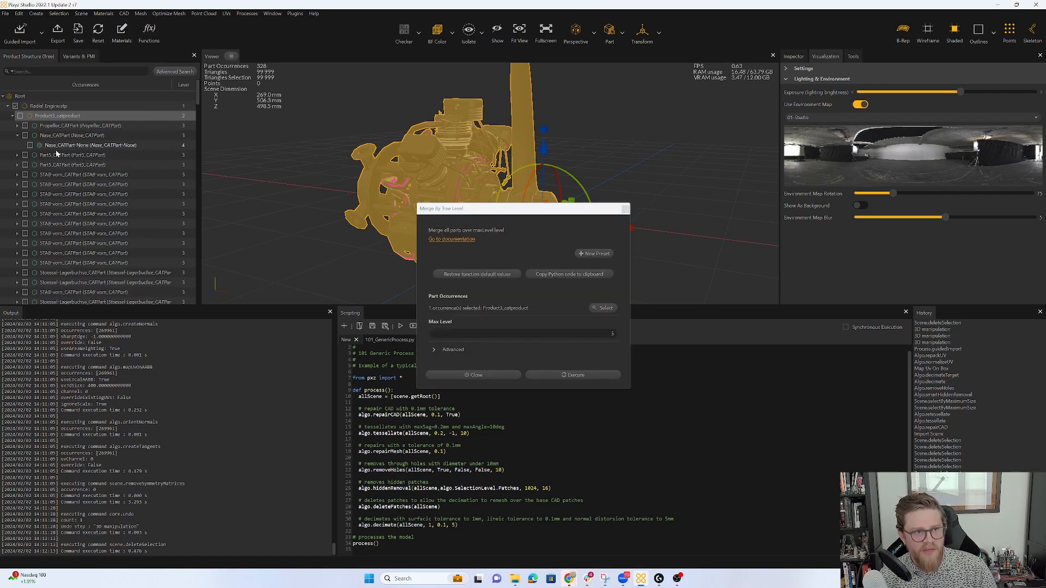
pyautogui.doubleClick(612, 333)
pyautogui.write('3')
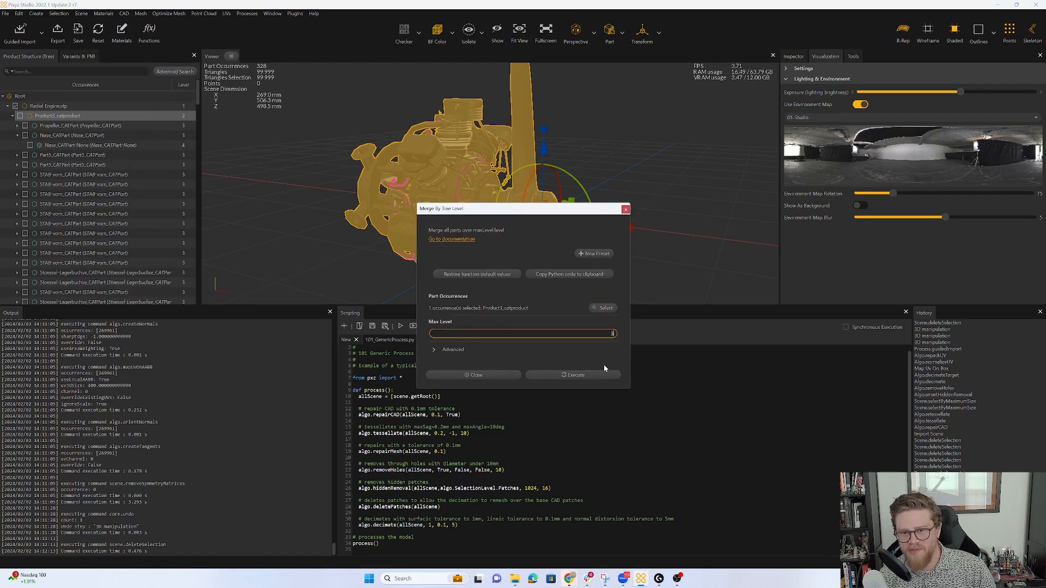
pyautogui.click(566, 374)
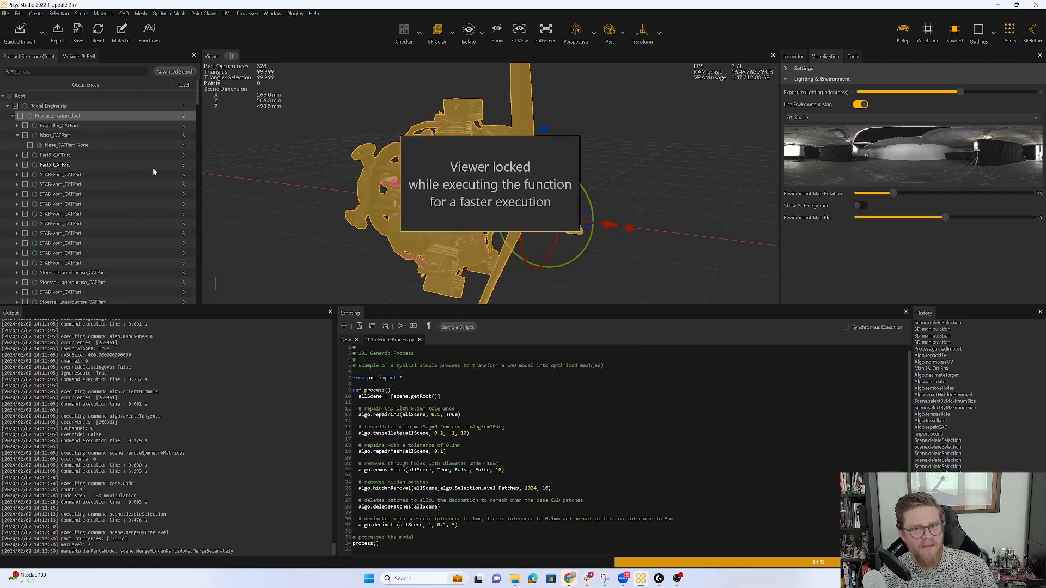
# Step: Select the propeller, Part5 and several STAB-vorn parts one by one to examine the merged product structure
pyautogui.click(94, 134)
pyautogui.click(102, 125)
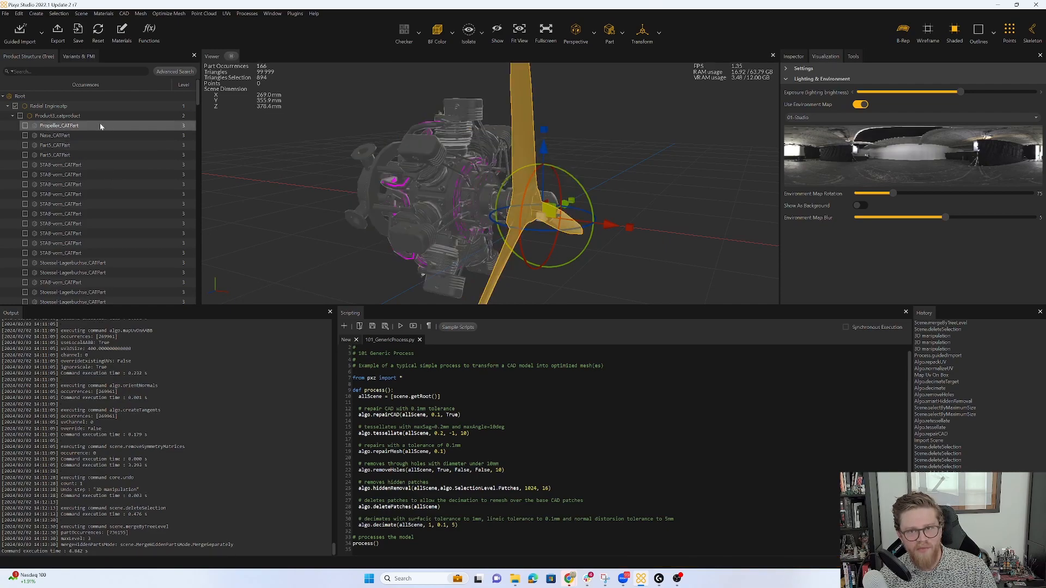
pyautogui.click(106, 155)
pyautogui.click(110, 204)
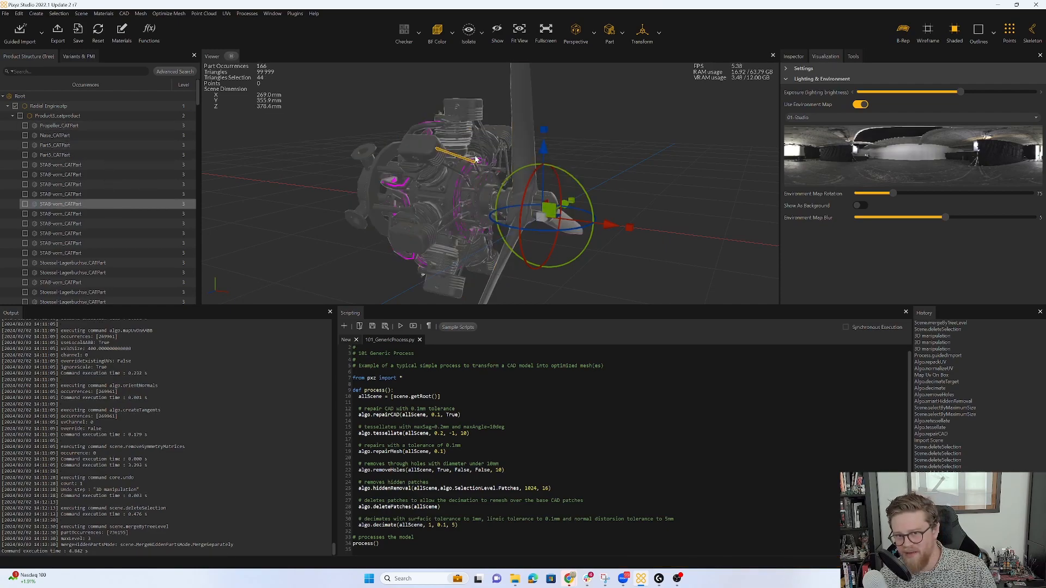
pyautogui.click(72, 126)
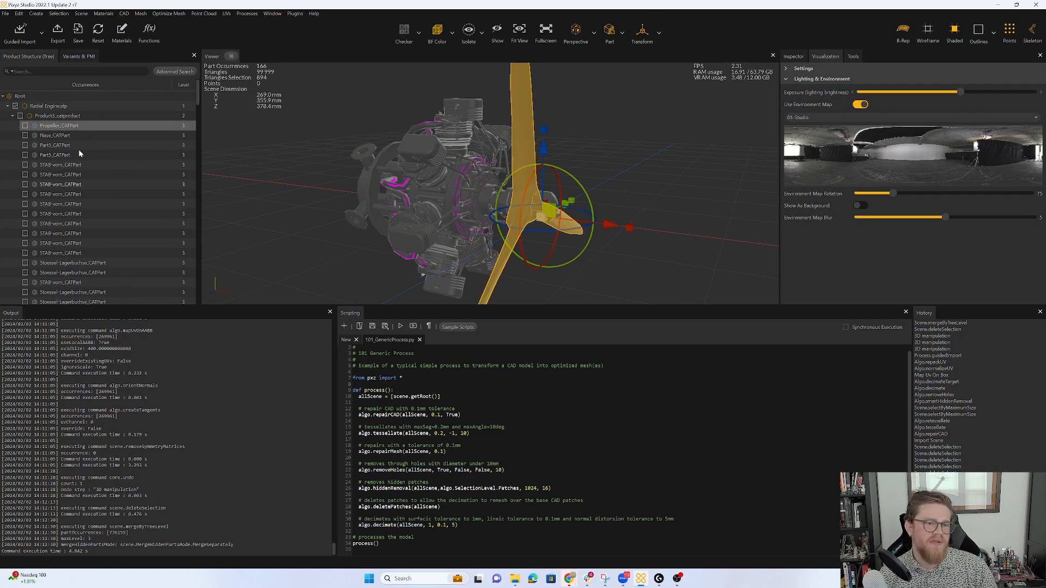
pyautogui.moveTo(469, 182); pyautogui.dragTo(449, 182, button='middle')
pyautogui.click(446, 181)
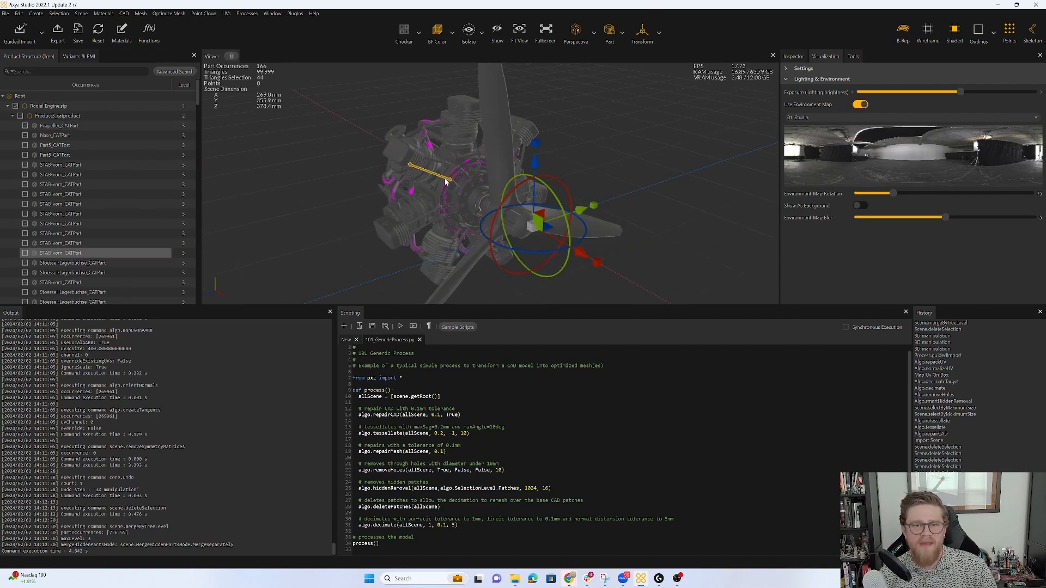
pyautogui.moveTo(57, 258)
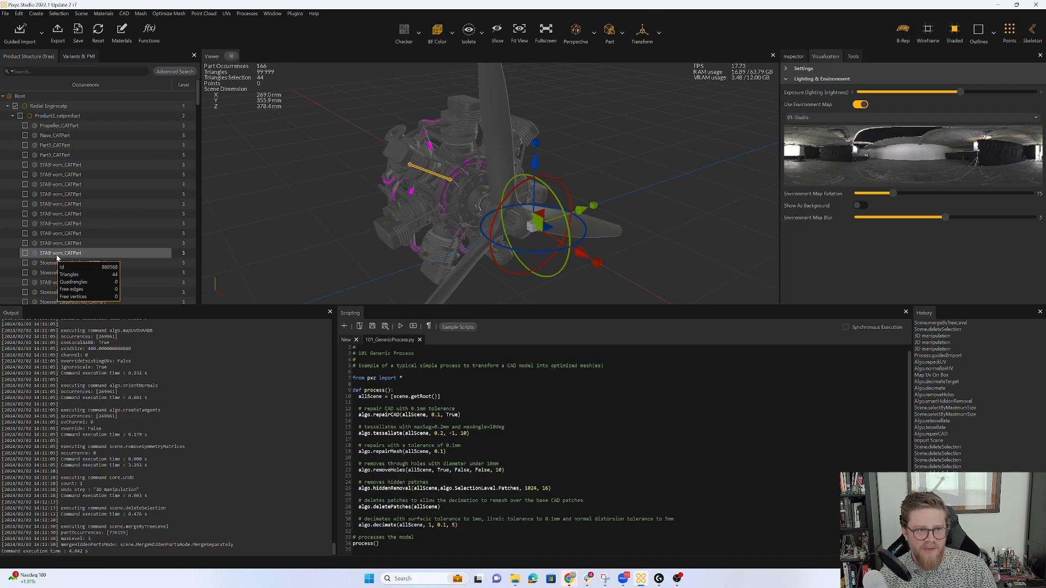
# Step: Search the product structure for STAB to select all the matching rod parts together
pyautogui.click(83, 73)
pyautogui.write('STAB')
pyautogui.press('Return')
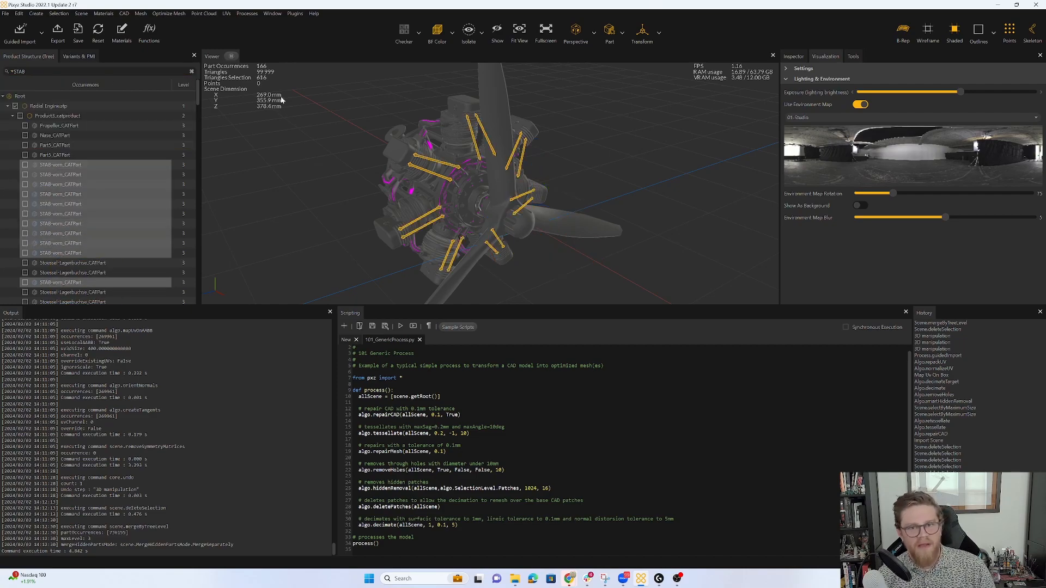
pyautogui.moveTo(382, 213); pyautogui.dragTo(360, 217)
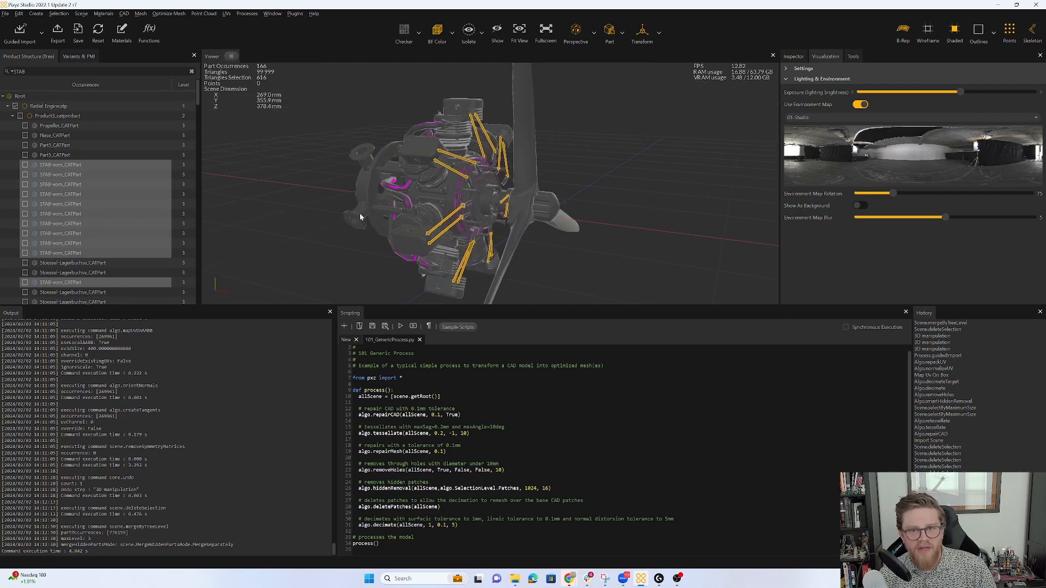
# Step: Create the basic set of colors and apply the Black material to the selected STAB-vorn rods
pyautogui.click(792, 56)
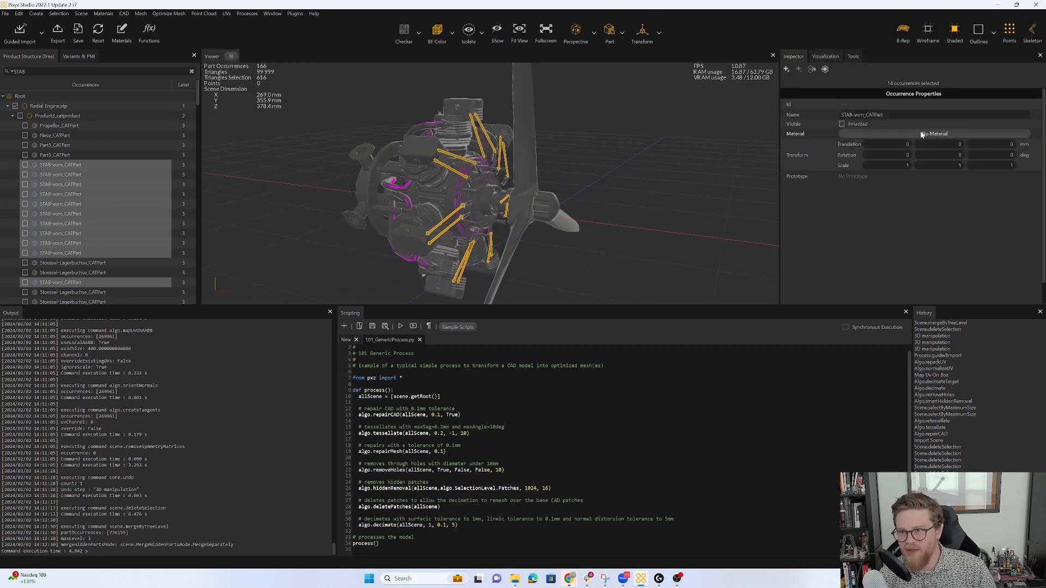
pyautogui.click(898, 133)
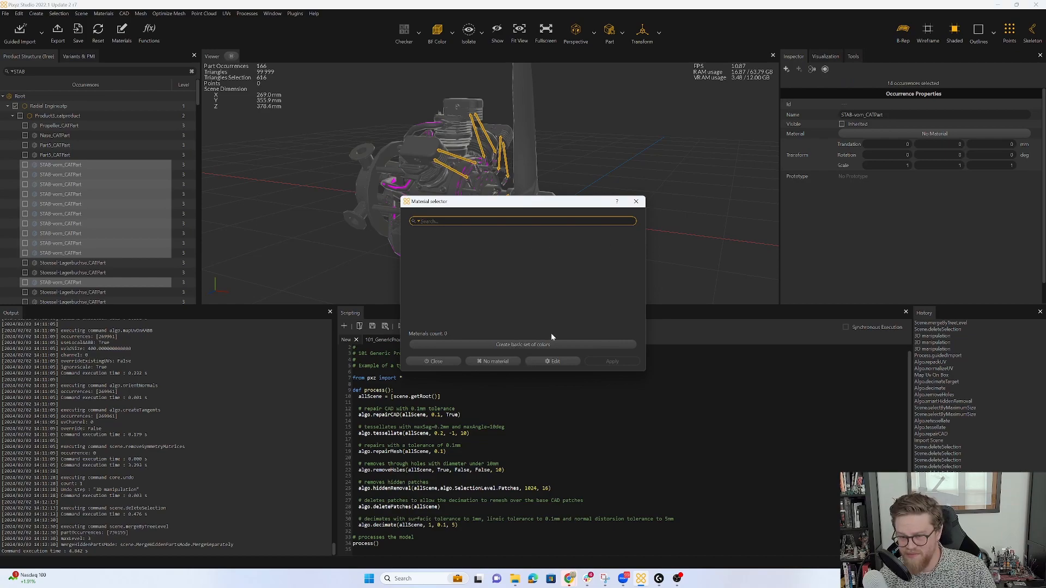
pyautogui.click(533, 346)
pyautogui.click(594, 361)
pyautogui.click(650, 242)
pyautogui.moveTo(631, 253)
pyautogui.mouseDown(button='middle')
pyautogui.moveTo(665, 249)
pyautogui.moveTo(615, 247)
pyautogui.mouseUp(button='middle')
# Step: Apply the Brown material to the Auspuff gaskollektor_CATPart exhaust collector at the rear of the engine
pyautogui.click(358, 203)
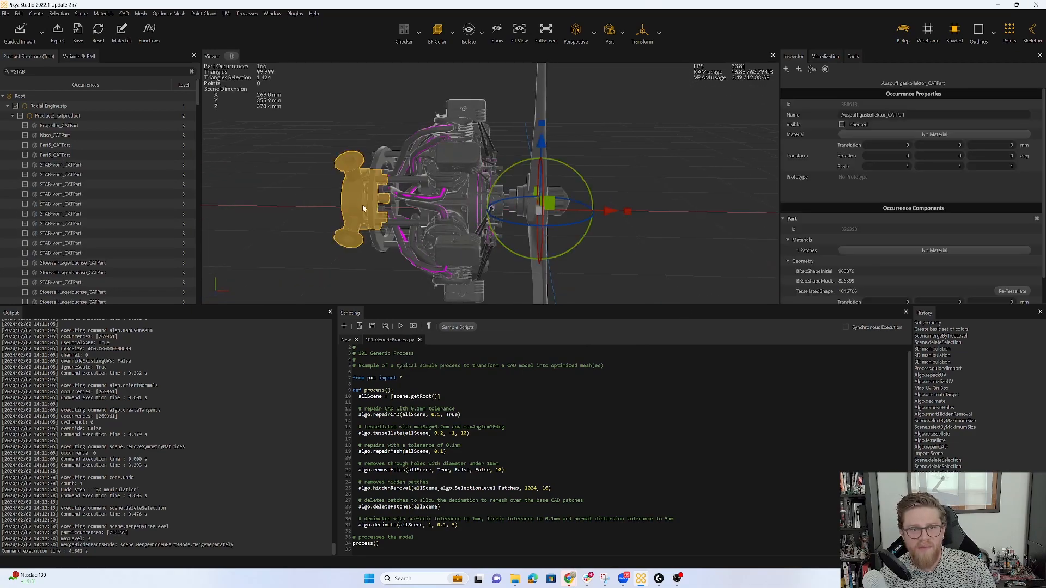
pyautogui.click(892, 135)
pyautogui.click(537, 251)
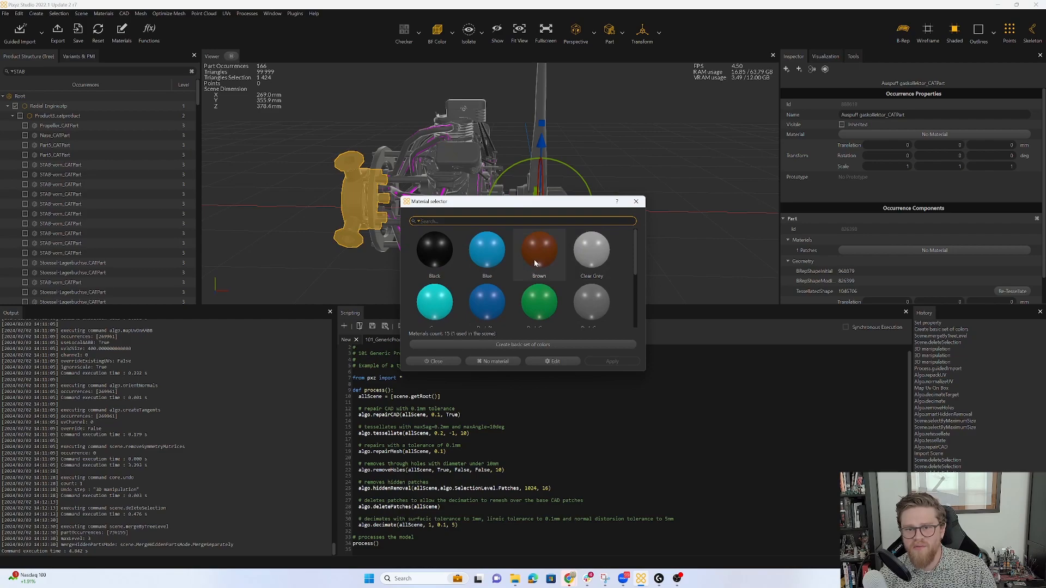
pyautogui.click(605, 356)
pyautogui.click(657, 169)
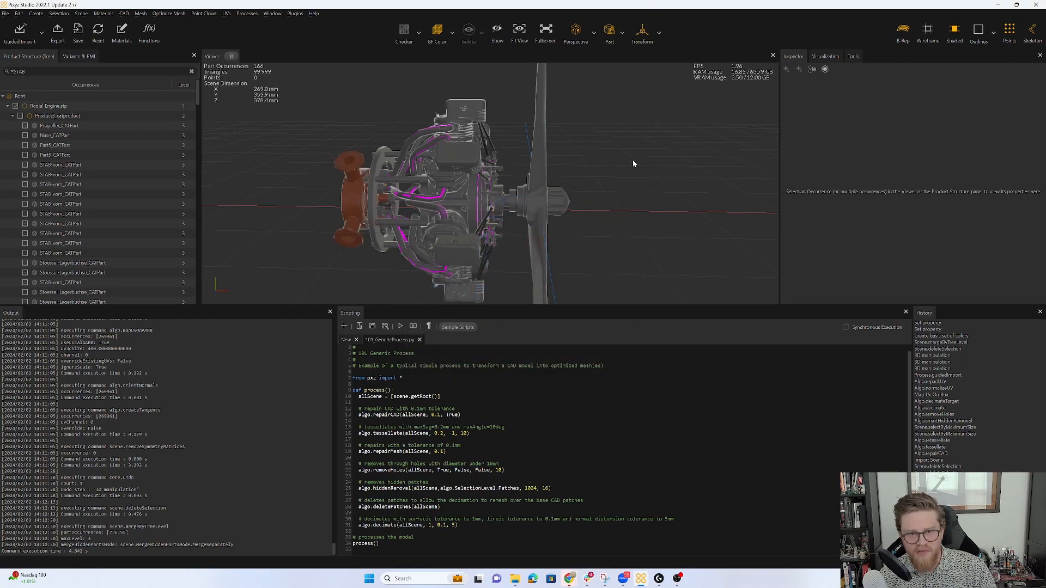
# Step: Examine the colored engine from several sides and check the properties of two cylinder parts named Product2_CATProduct
pyautogui.moveTo(635, 163); pyautogui.dragTo(615, 163, button='middle')
pyautogui.moveTo(553, 182); pyautogui.dragTo(388, 247, button='middle')
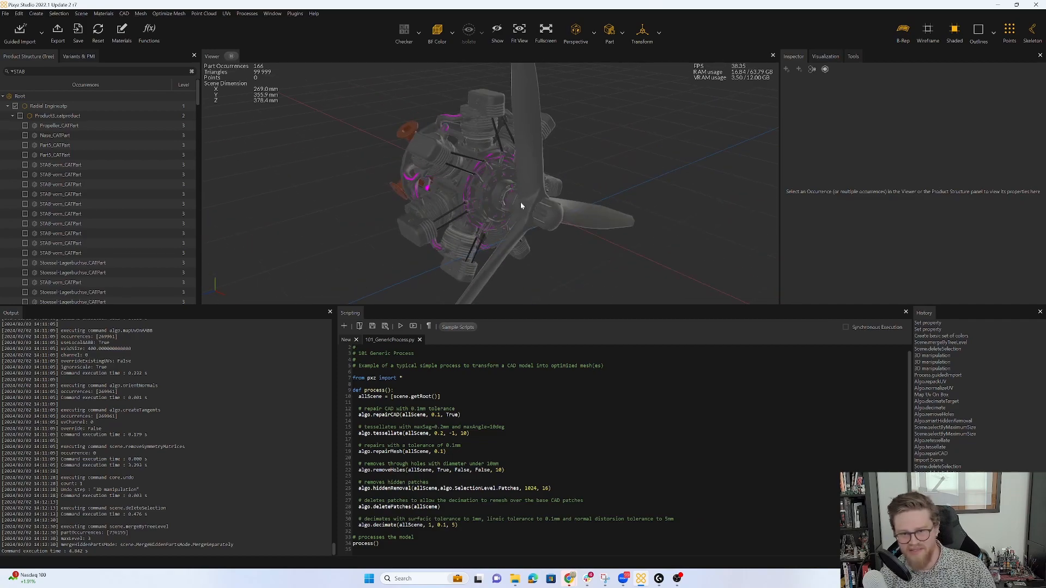
pyautogui.moveTo(571, 196); pyautogui.dragTo(473, 150, button='middle')
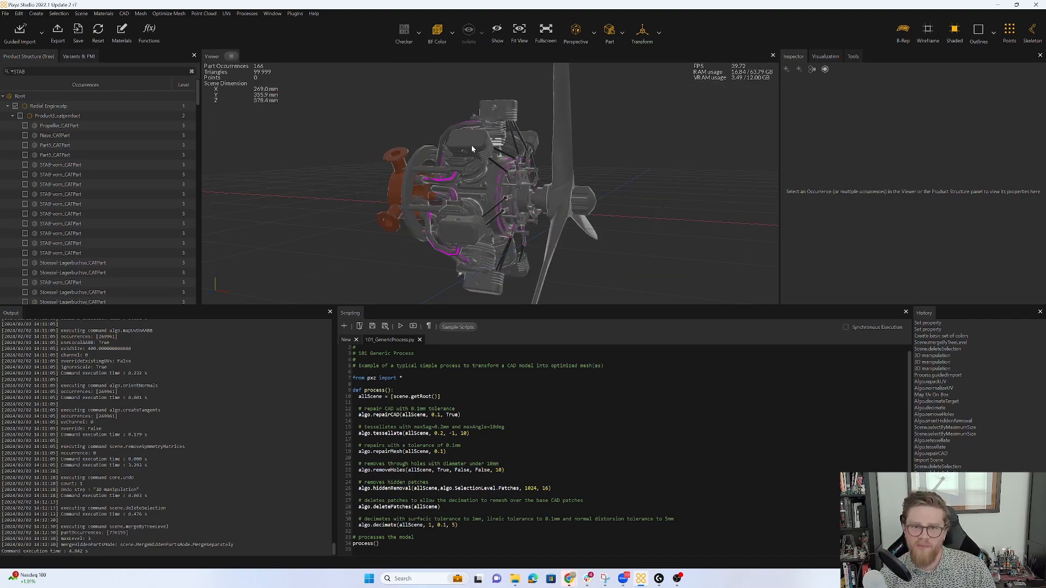
pyautogui.click(474, 150)
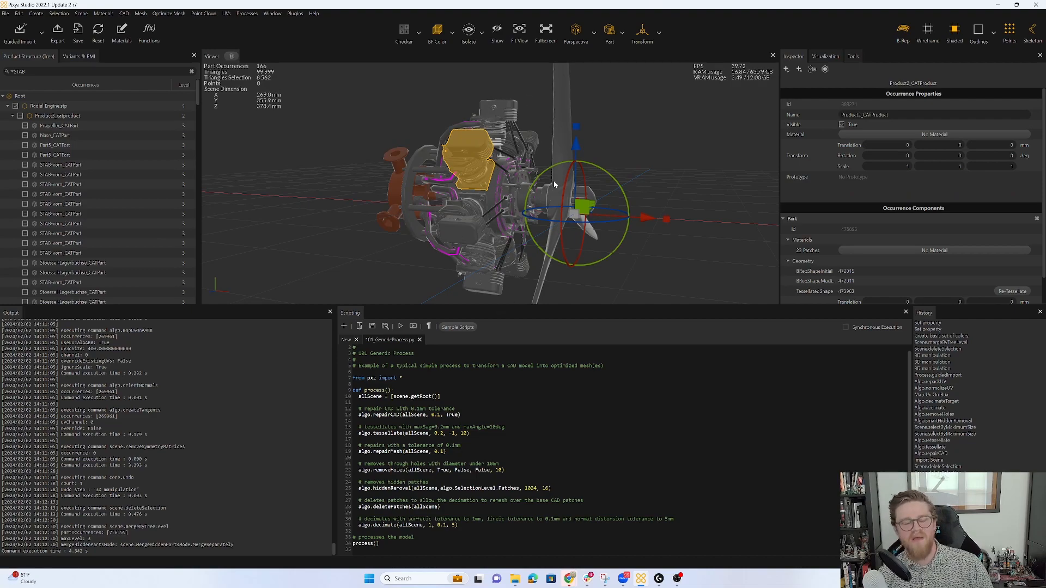
pyautogui.scroll(-1, 848, 219)
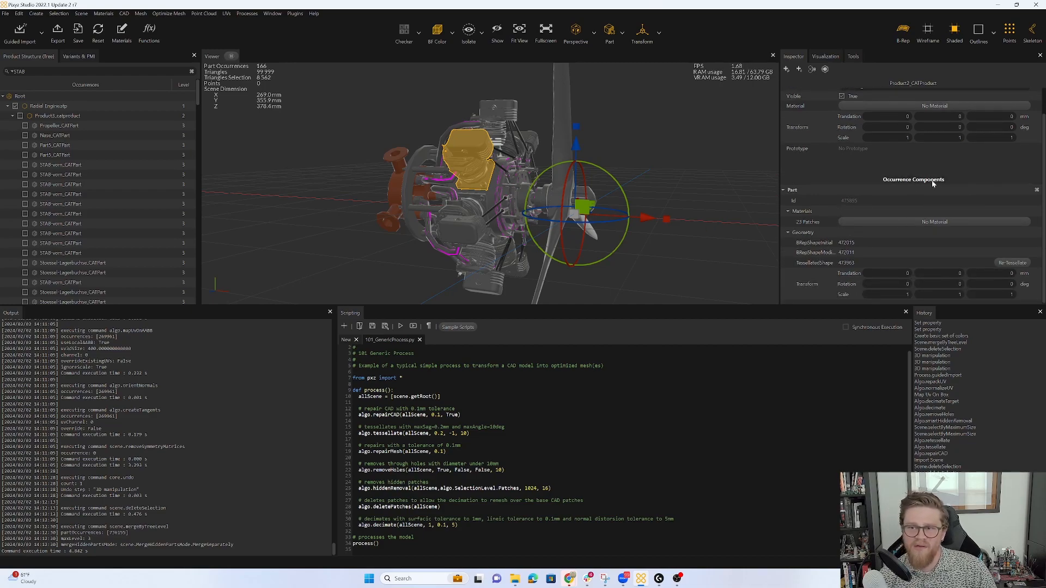
pyautogui.click(499, 109)
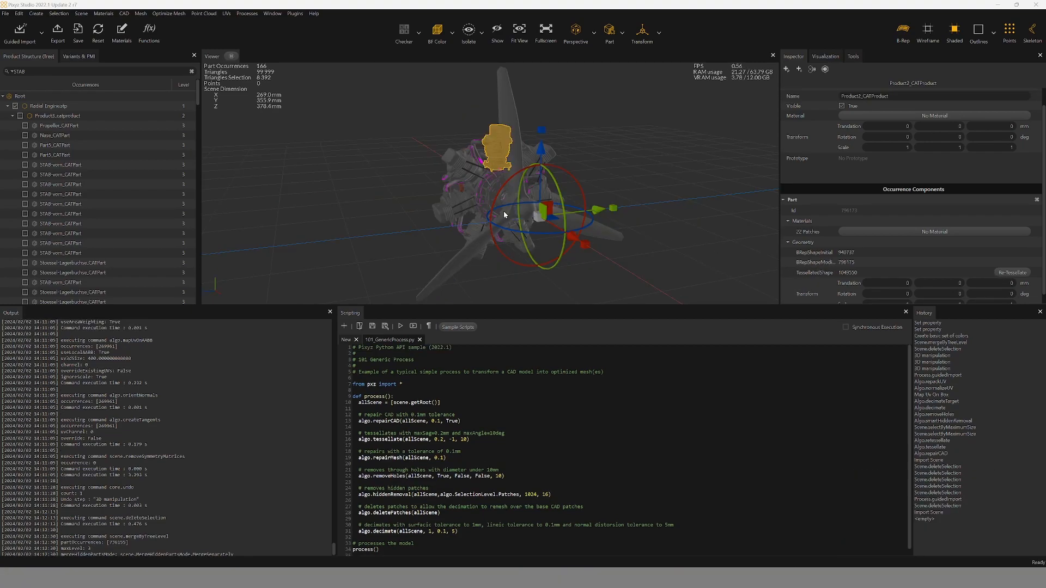
pyautogui.moveTo(512, 207); pyautogui.dragTo(637, 212, button='middle')
pyautogui.click(646, 196)
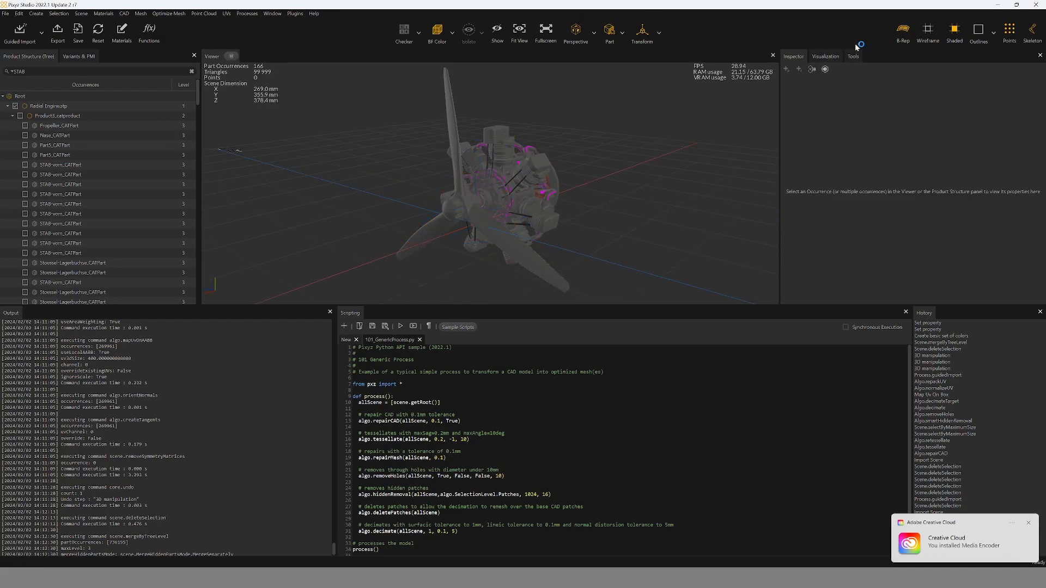
# Step: Display the engine with wireframe and outlines and inspect the optimized mesh topology up close
pyautogui.click(927, 31)
pyautogui.click(964, 37)
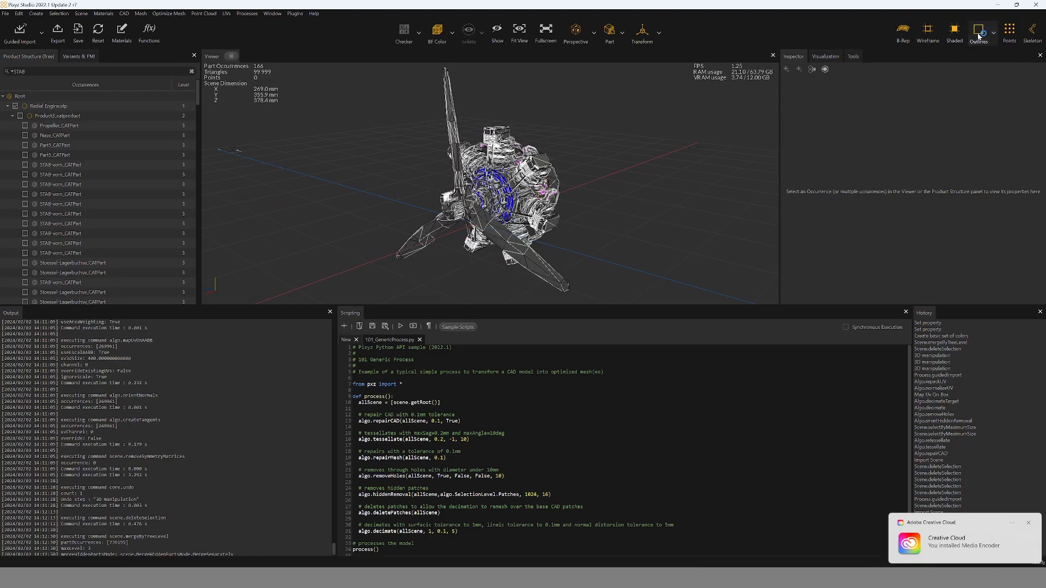
pyautogui.scroll(5, 603, 184)
pyautogui.scroll(4, 595, 178)
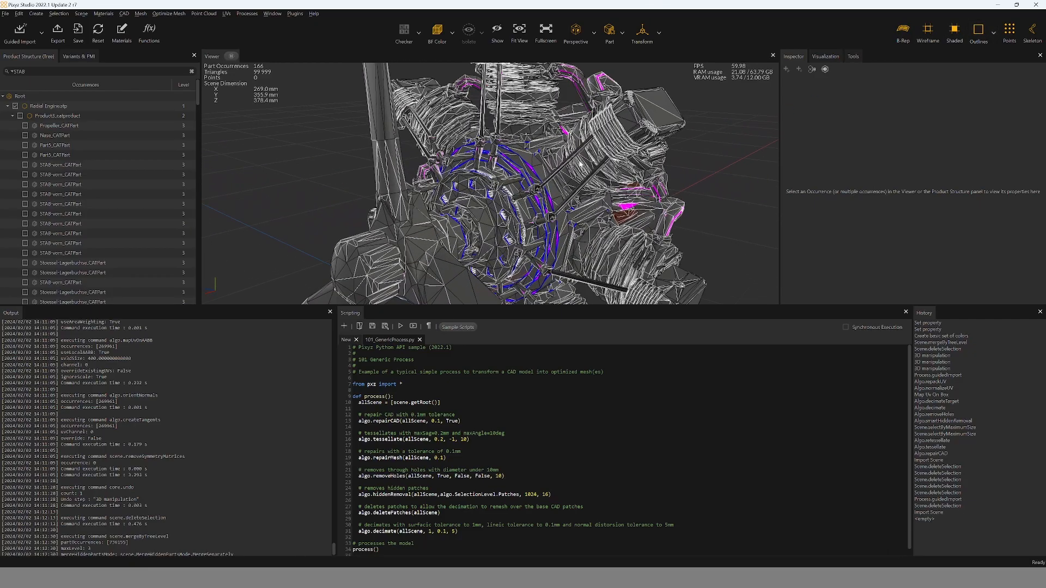
pyautogui.moveTo(508, 164); pyautogui.dragTo(563, 171, button='middle')
pyautogui.scroll(4, 596, 222)
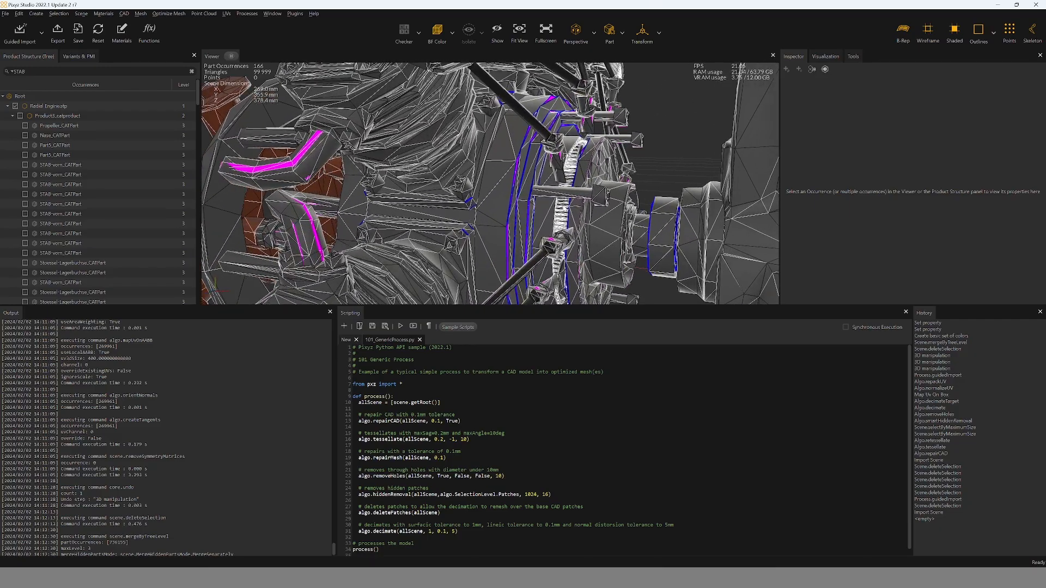
pyautogui.scroll(2, 575, 215)
pyautogui.scroll(-8, 574, 215)
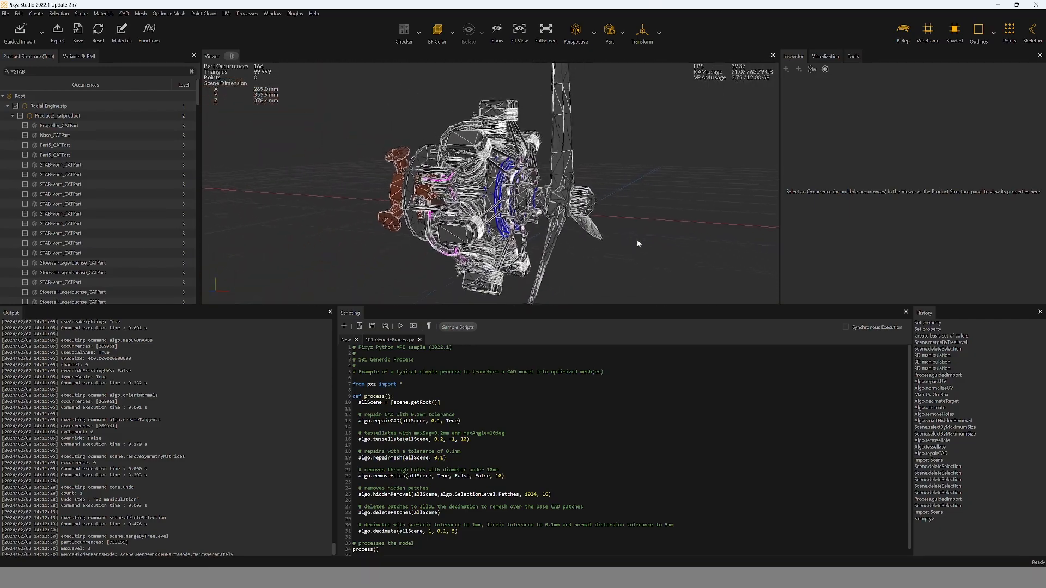